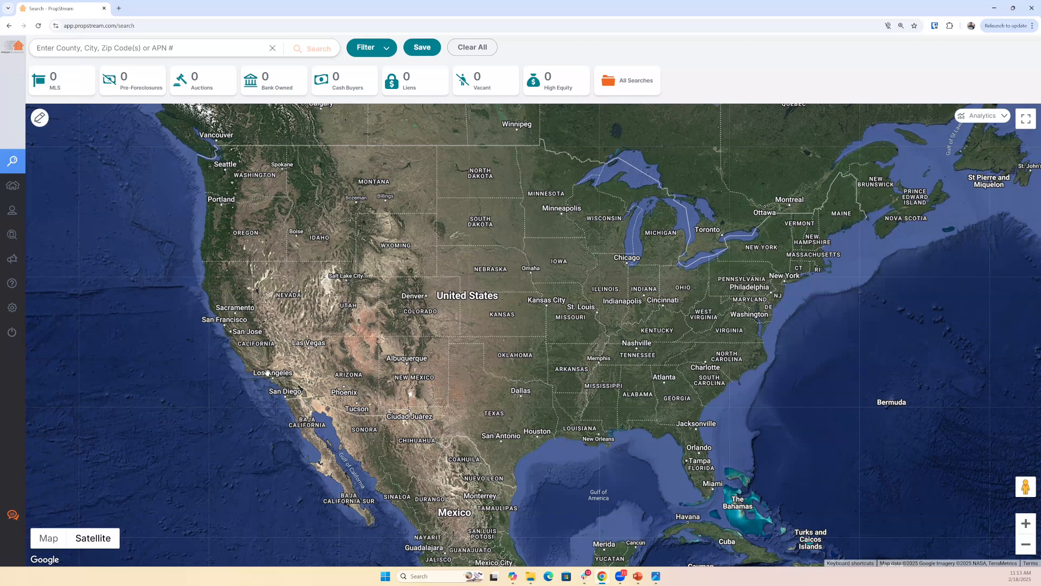
- Zoom the map in to a residential street in Mission Viejo, open a house's summary card and select its address
scroll(265, 347, "up", 5)
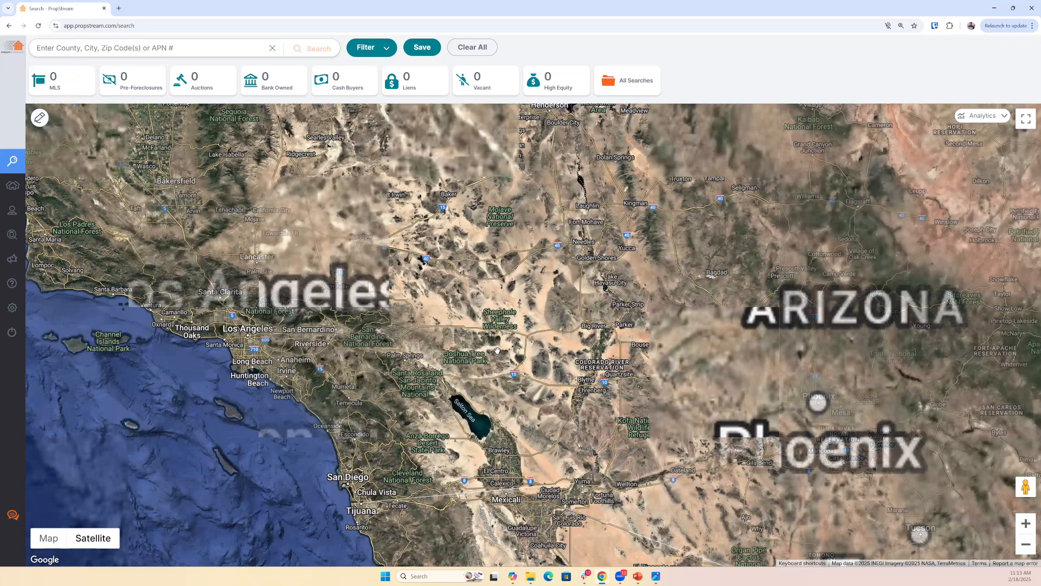
scroll(279, 369, "up", 4)
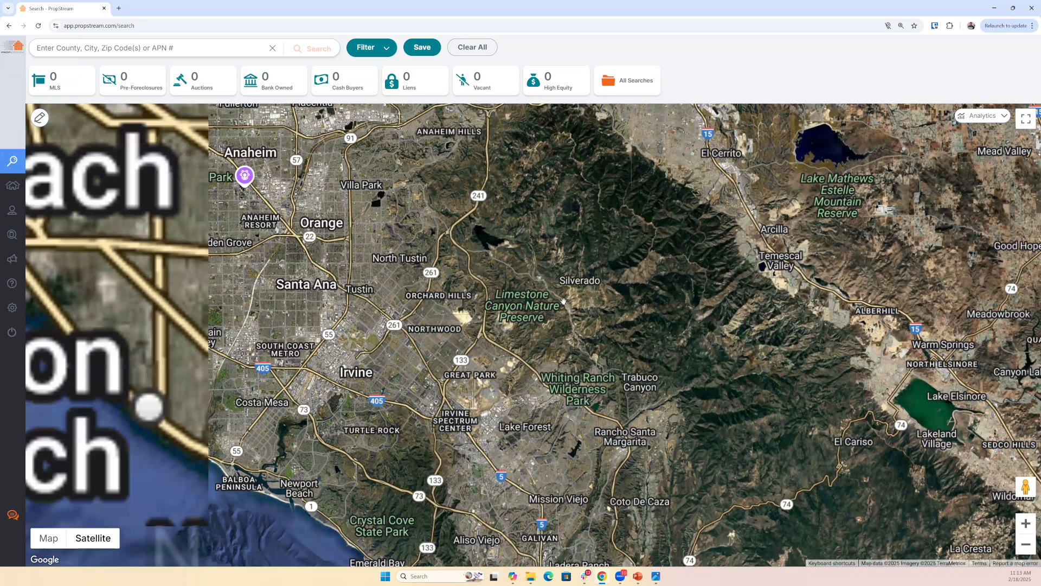
scroll(458, 275, "up", 2)
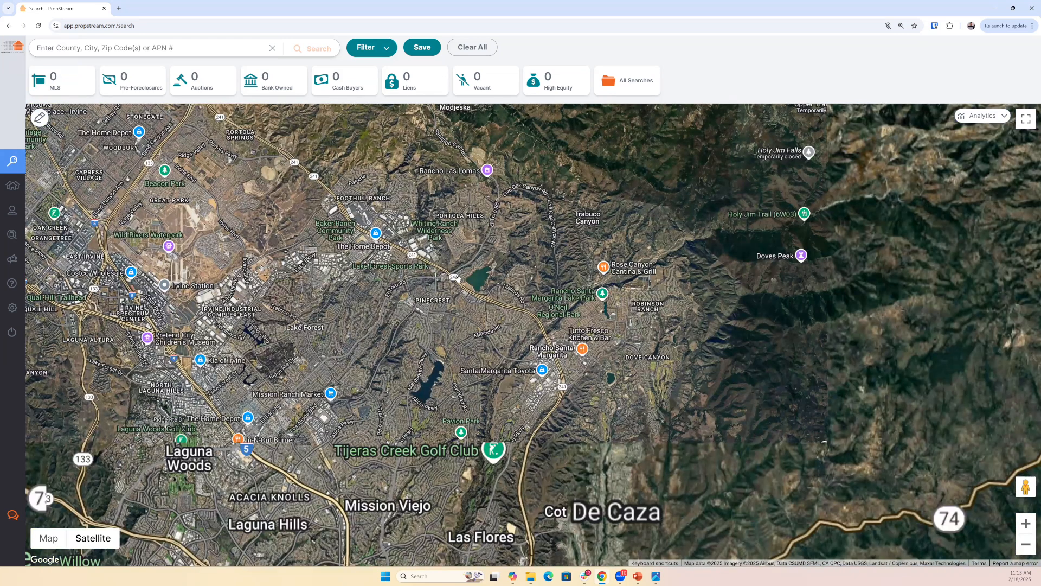
scroll(457, 278, "up", 5)
left_click(402, 332)
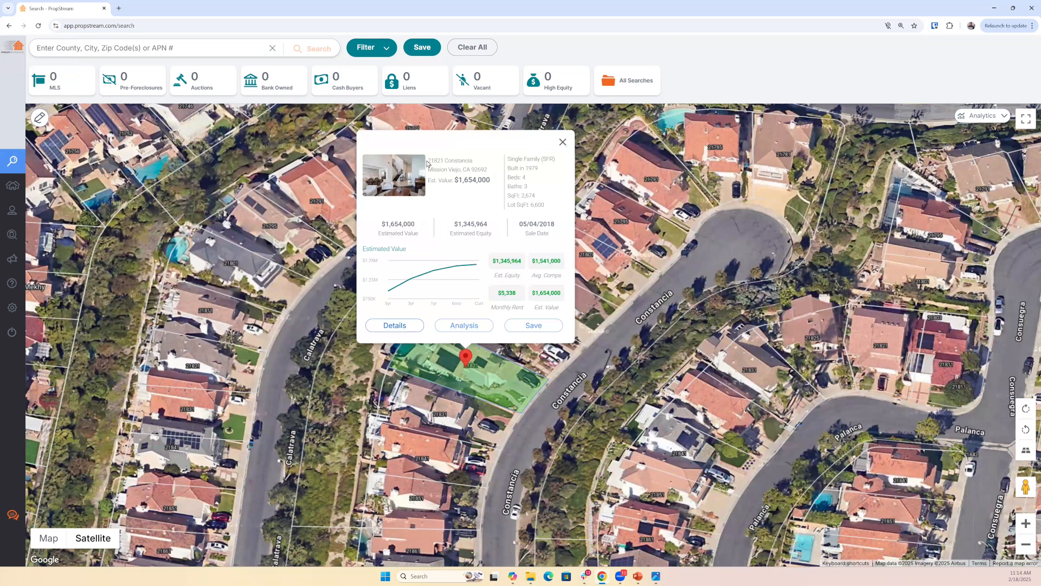
left_click_drag(428, 164, 487, 173)
left_click(562, 141)
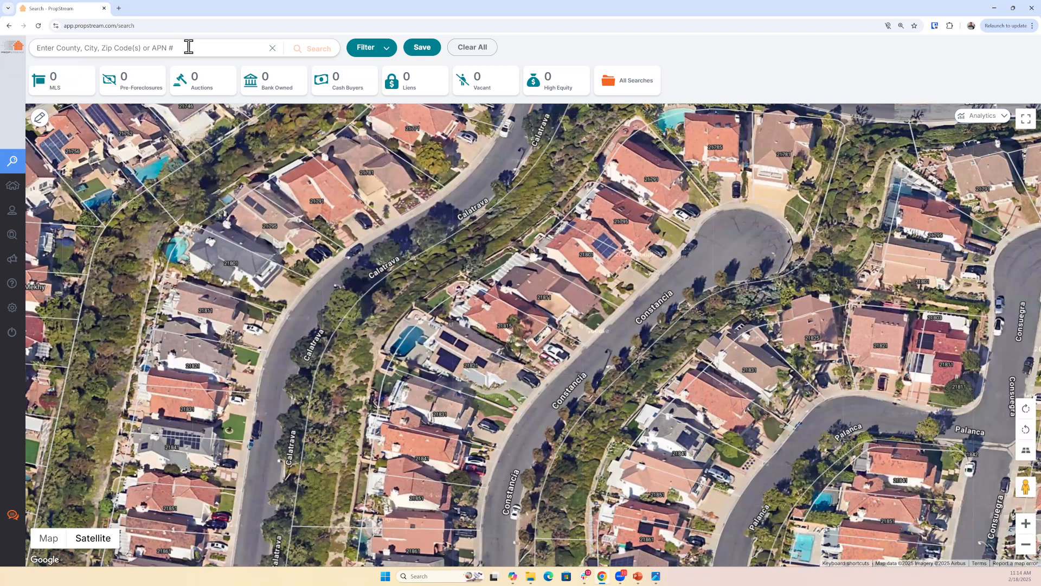
- Clear the wrongly pasted search text, copy the address from the house's reopened summary card and search for that property
type("I look forward")
left_click(464, 377)
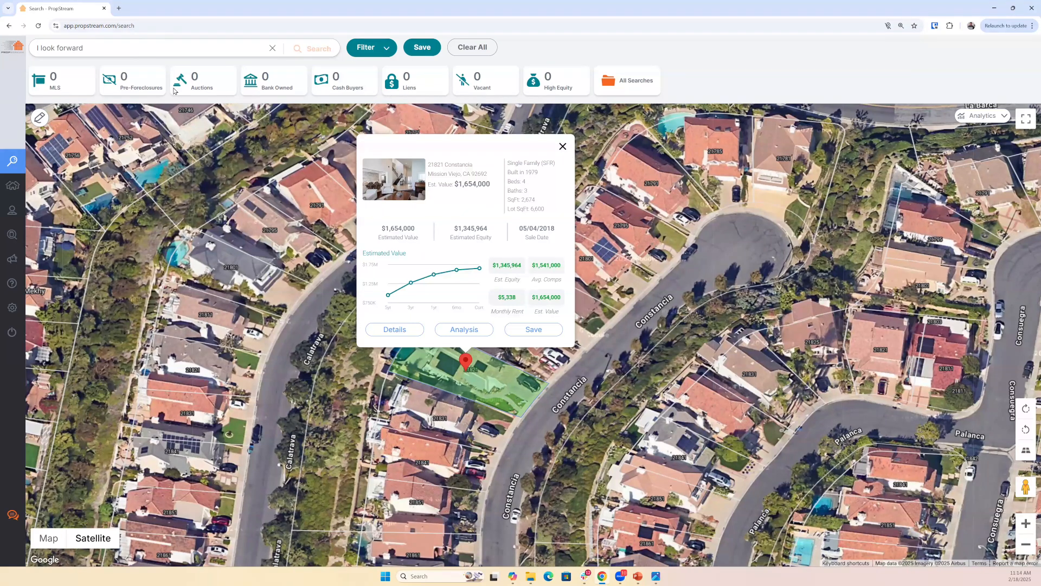
left_click(150, 46)
left_click(454, 369)
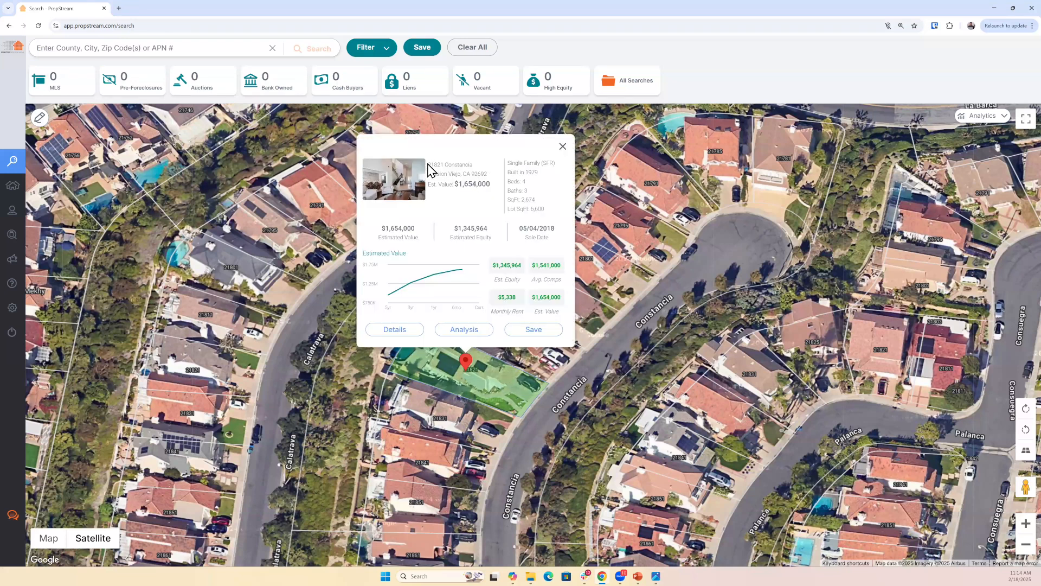
triple_click(428, 164)
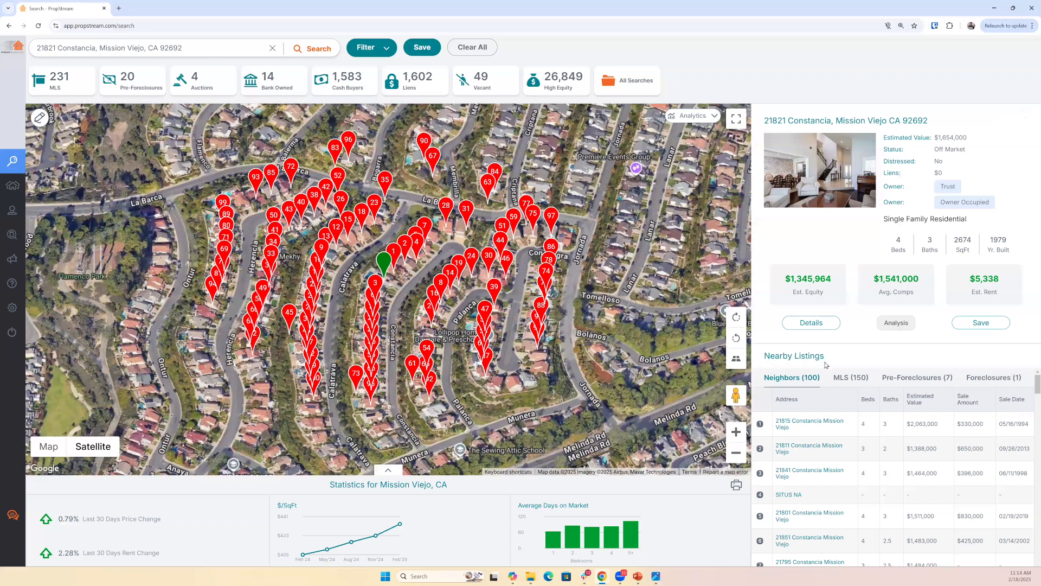
- Examine the property's Nearby Listings, including the Neighbors list and the MLS category
double_click(814, 460)
scroll(814, 466, "down", 1)
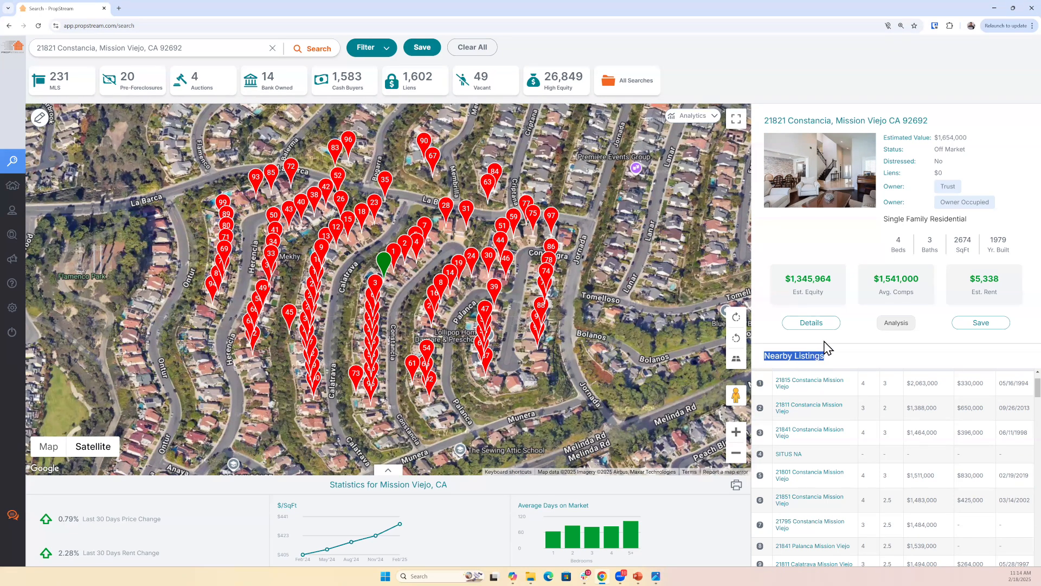
scroll(812, 401, "up", 1)
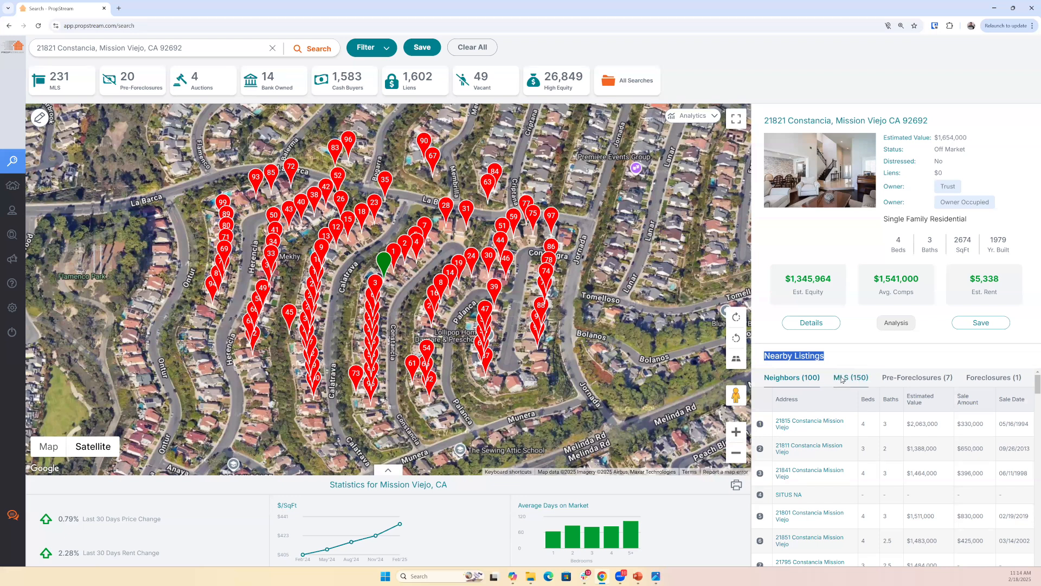
left_click(842, 380)
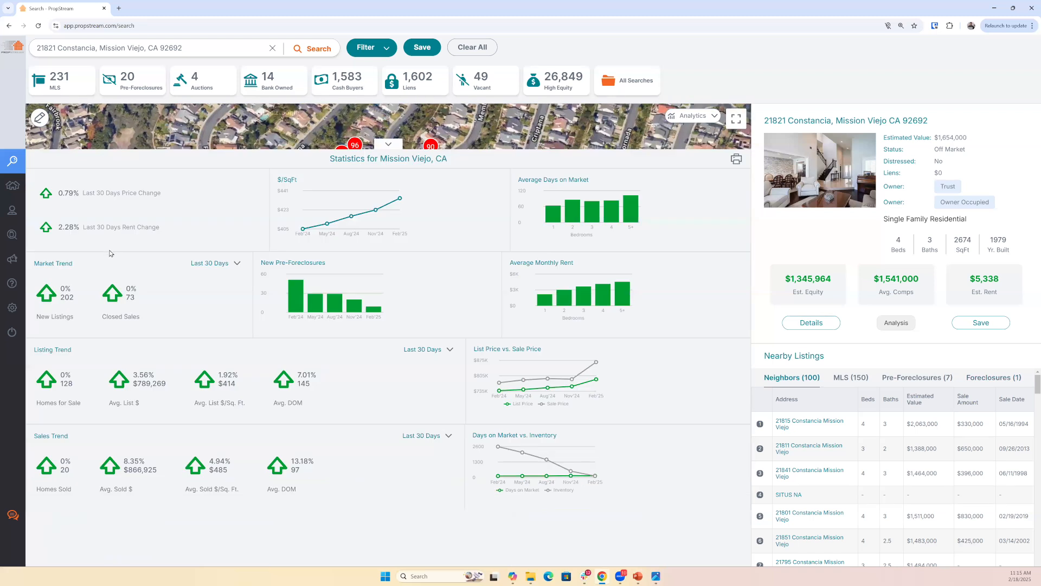
- Examine the expanded Mission Viejo statistics, including average days on market for four-bedroom homes and average monthly rent
left_click_drag(517, 179, 599, 191)
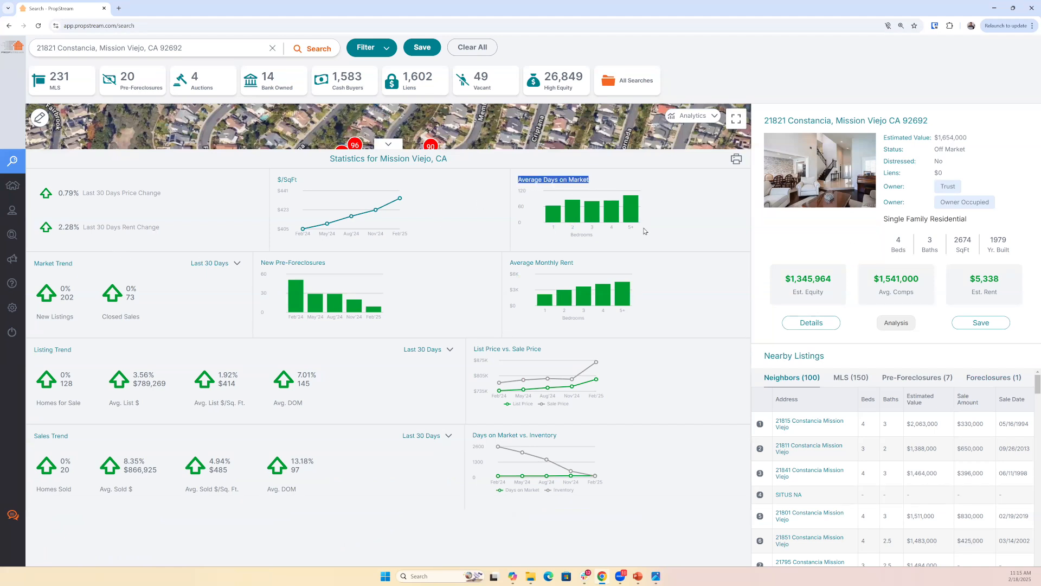
left_click(609, 216)
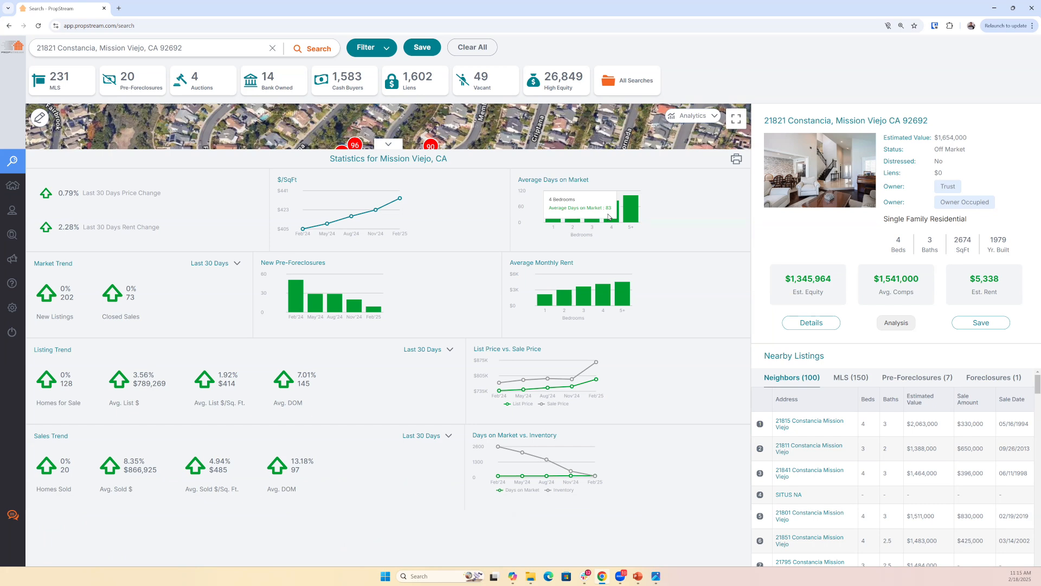
left_click(606, 300)
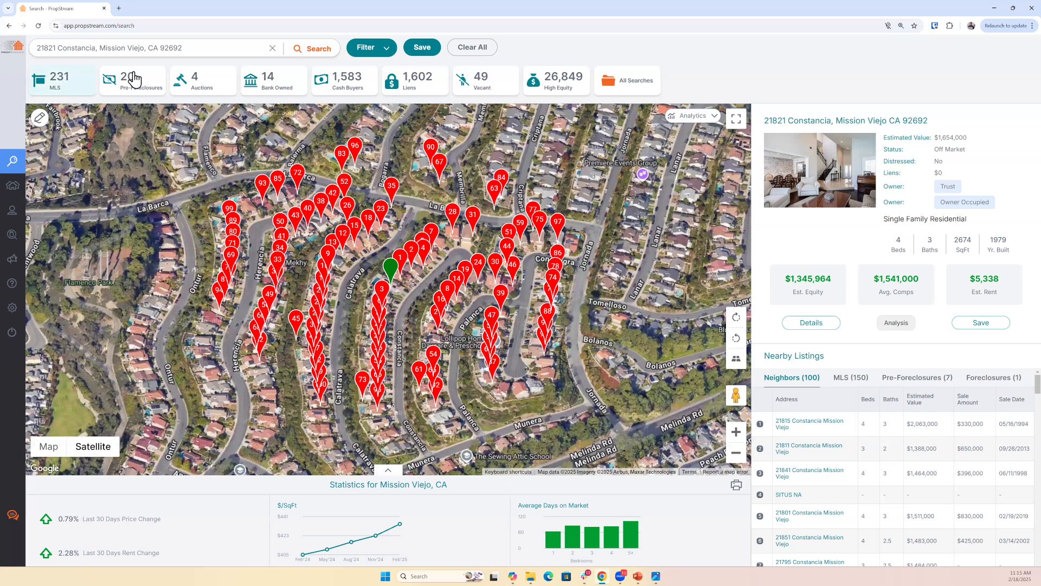
- Review the quick lead categories for the searched area, including Vacant, MLS and Cash Buyers
left_click(498, 89)
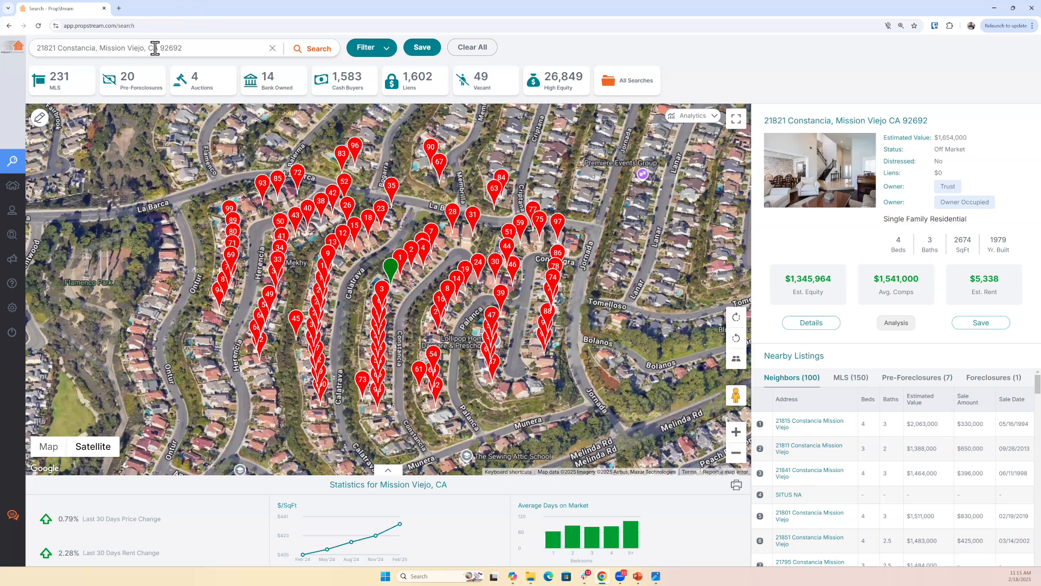
left_click(61, 87)
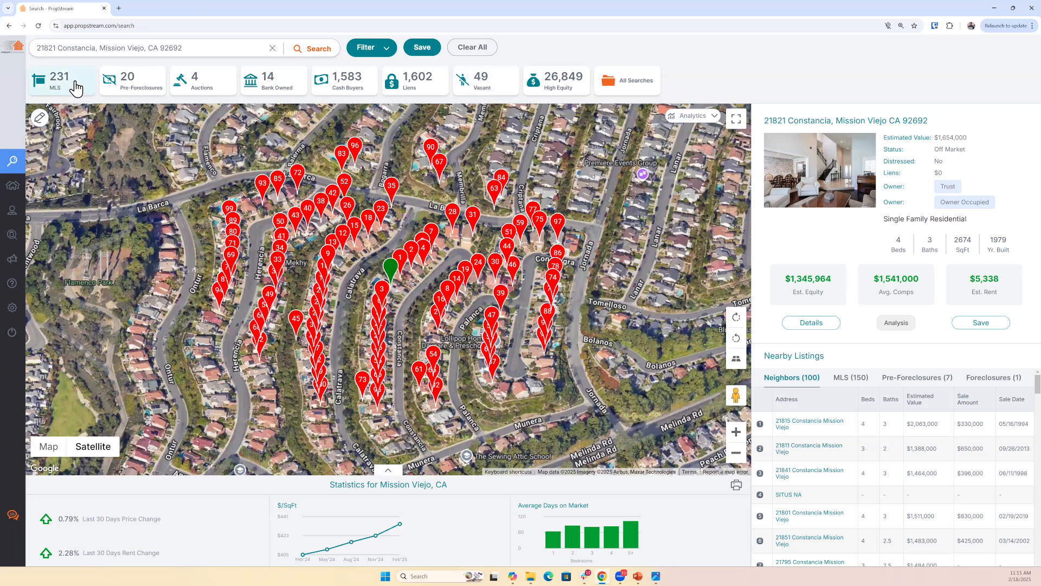
left_click(358, 89)
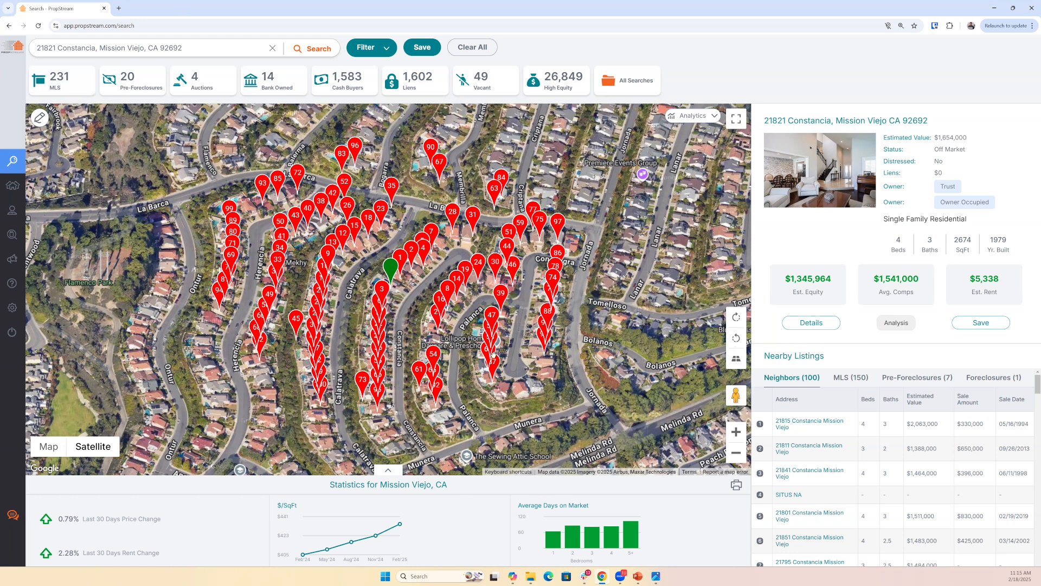
- Zoom in on the searched property and inspect the front of the house and its driveway in Street View
scroll(443, 320, "up", 2)
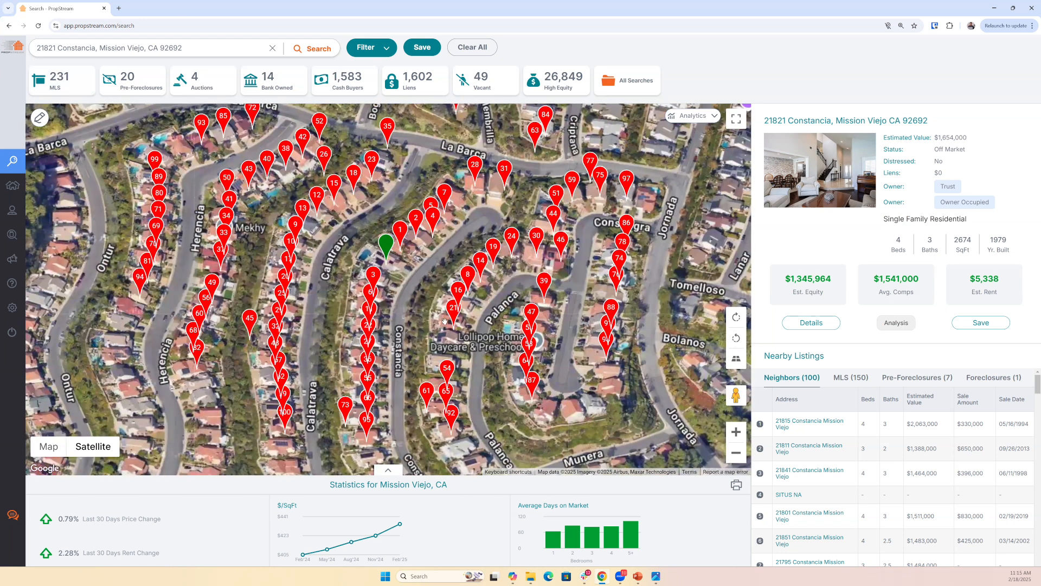
scroll(464, 350, "up", 2)
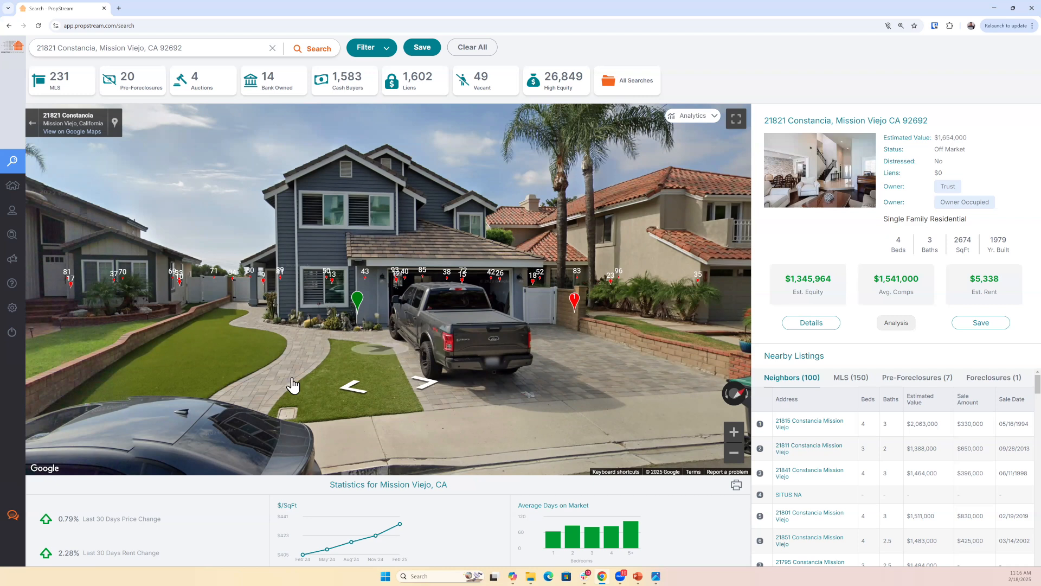
left_click(380, 356)
left_click_drag(428, 321, 493, 396)
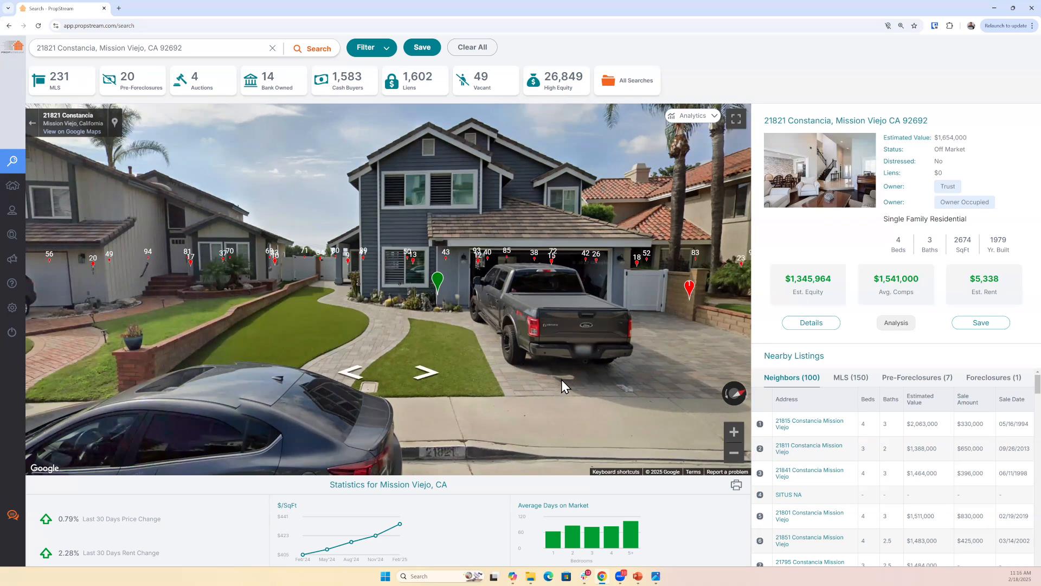
left_click(480, 358)
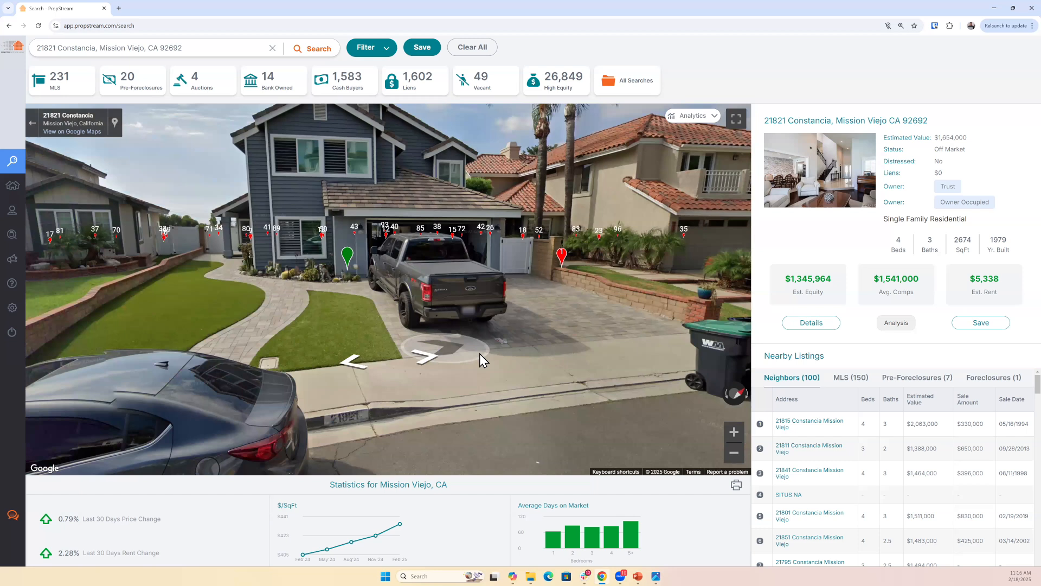
left_click_drag(480, 354, 441, 299)
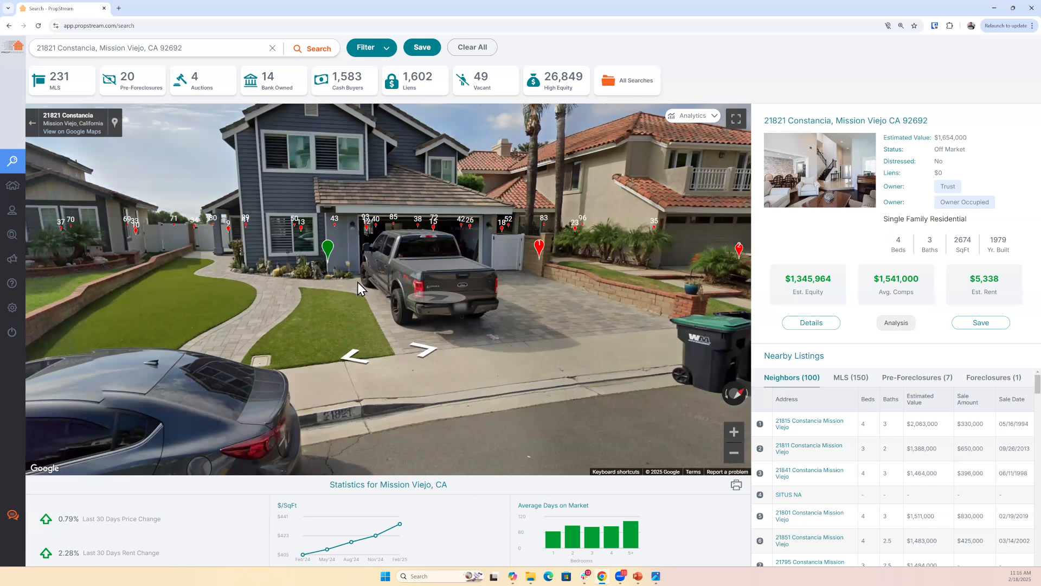
- Look around the street and the planted slope opposite the house, and return from Street View to the satellite map
left_click_drag(313, 328, 562, 324)
left_click_drag(394, 335, 547, 336)
left_click_drag(263, 317, 542, 319)
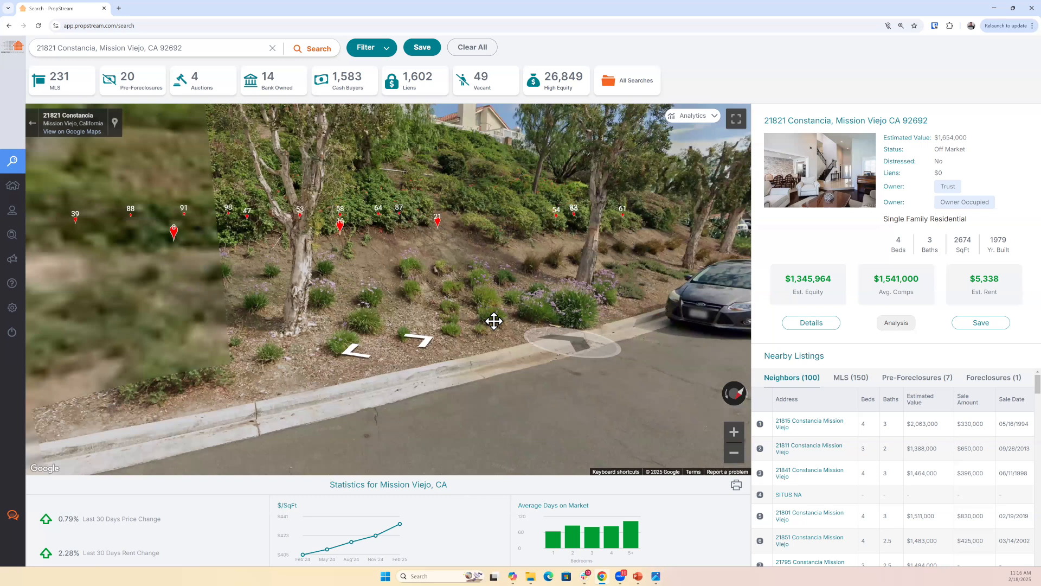
left_click(485, 359)
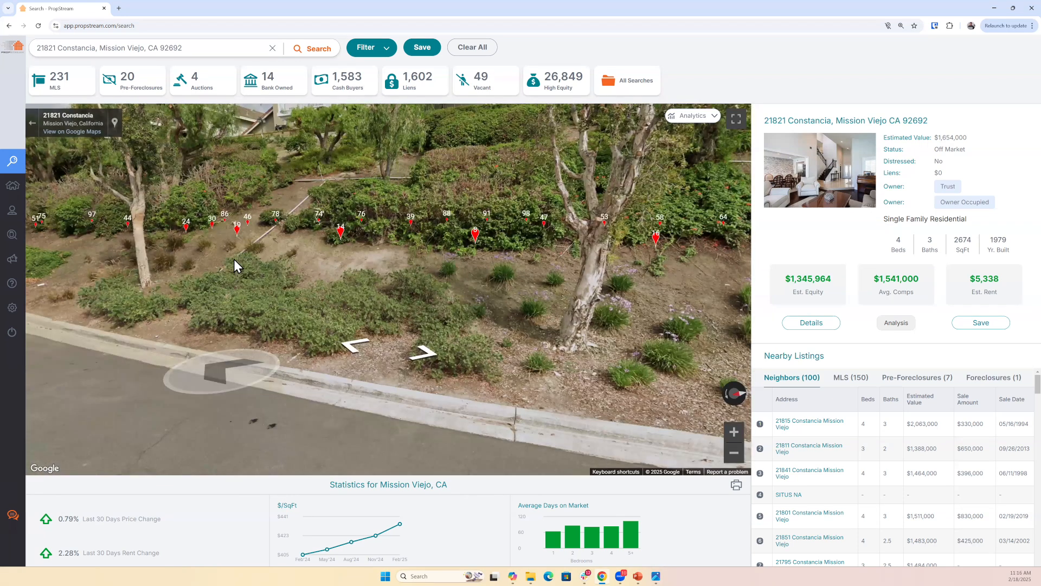
left_click(33, 130)
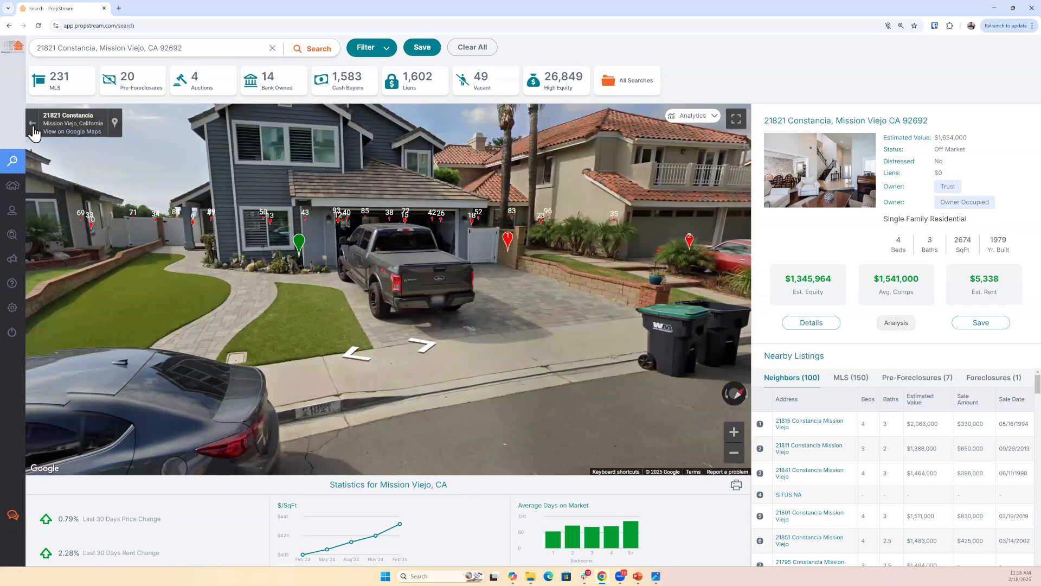
left_click(33, 130)
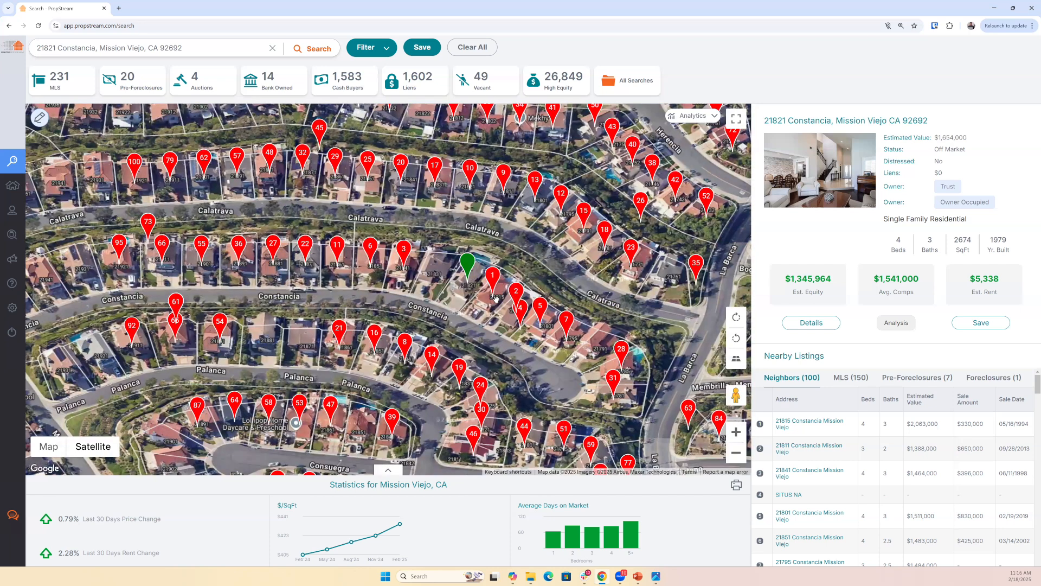
scroll(494, 299, "down", 1)
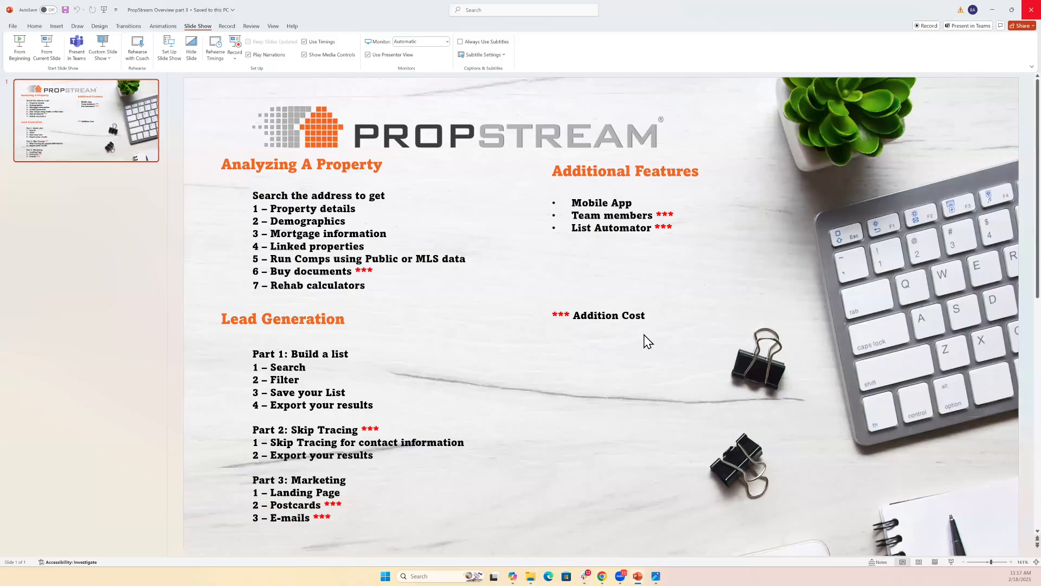
- Switch from PowerPoint back to PropStream, open the property's full details and highlight the address in the heading
left_click(993, 9)
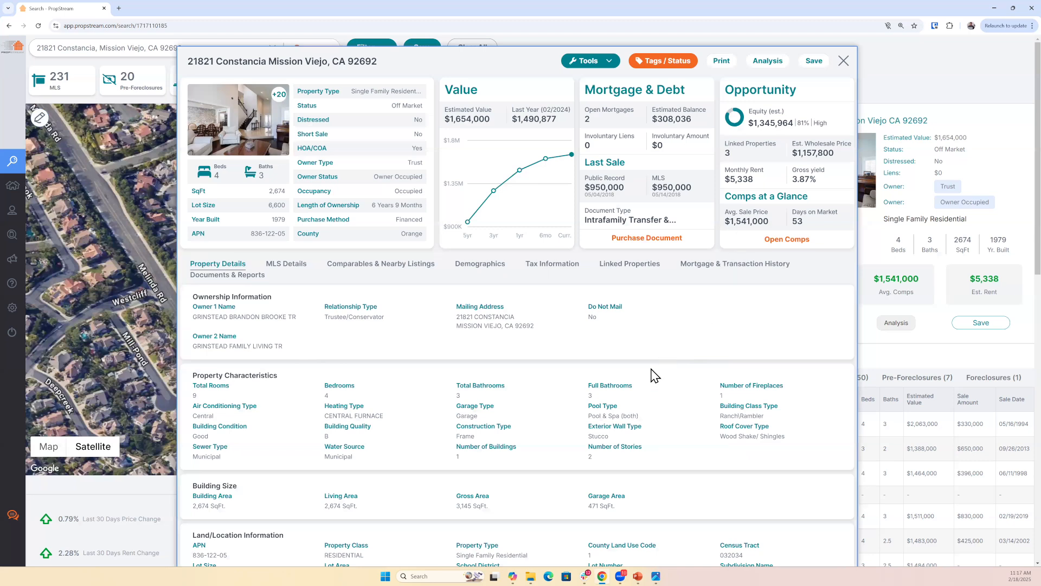
left_click_drag(186, 60, 198, 61)
left_click_drag(422, 79, 421, 88)
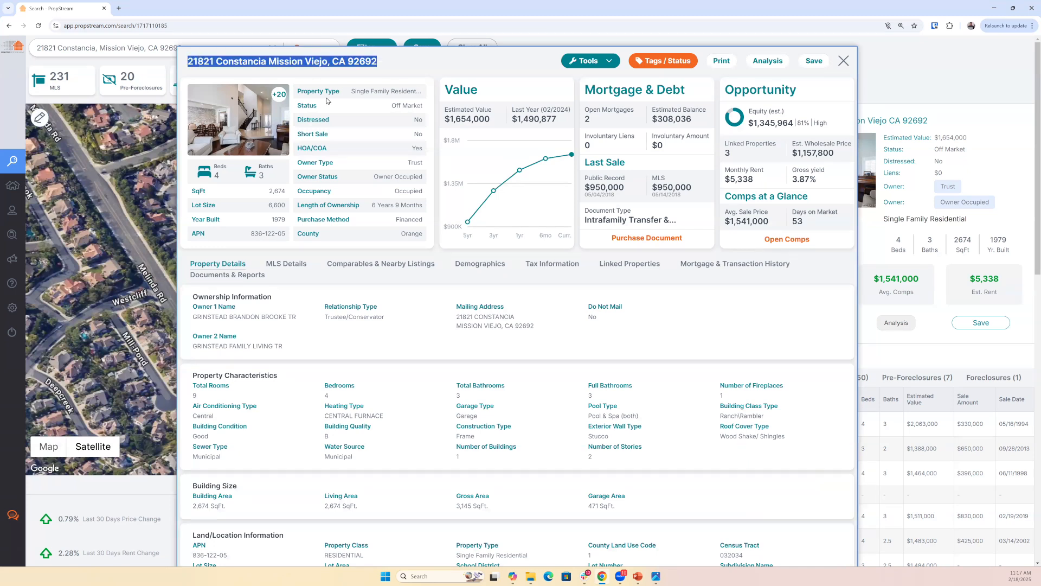
- Open the property's photo gallery and view the living area and kitchen photos
left_click(247, 138)
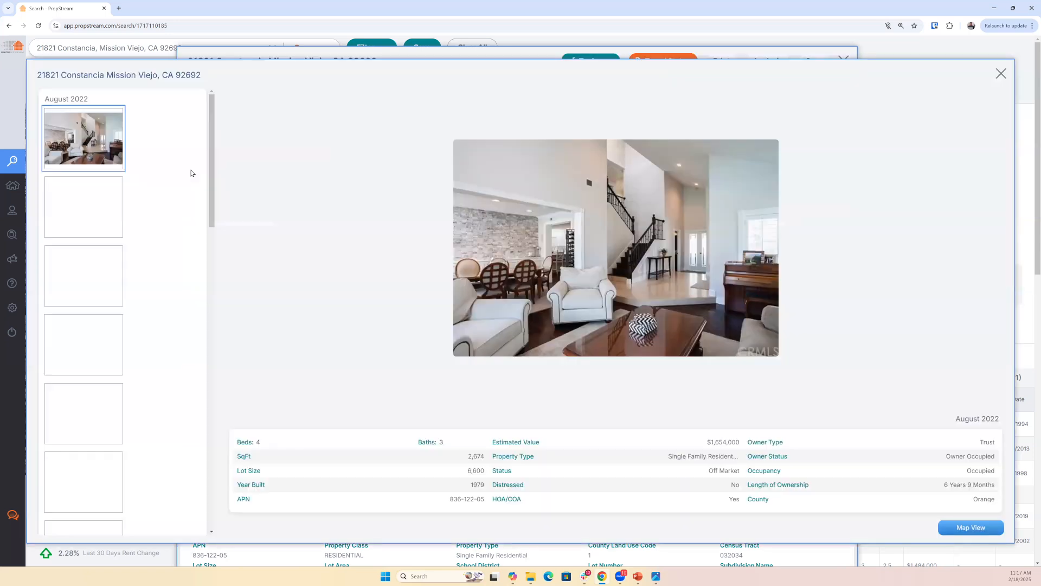
left_click(76, 210)
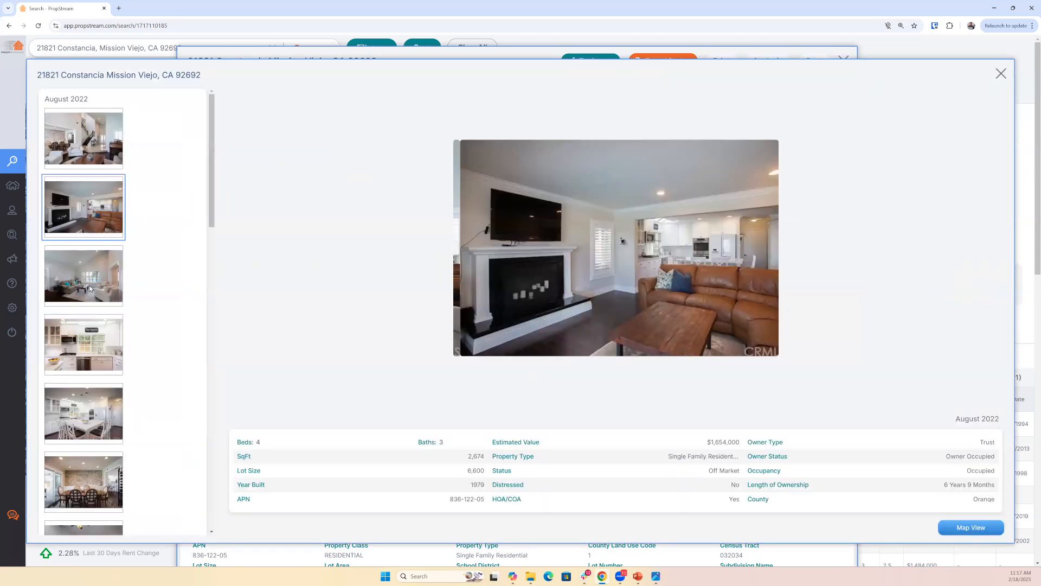
left_click(84, 279)
left_click(87, 369)
left_click(100, 434)
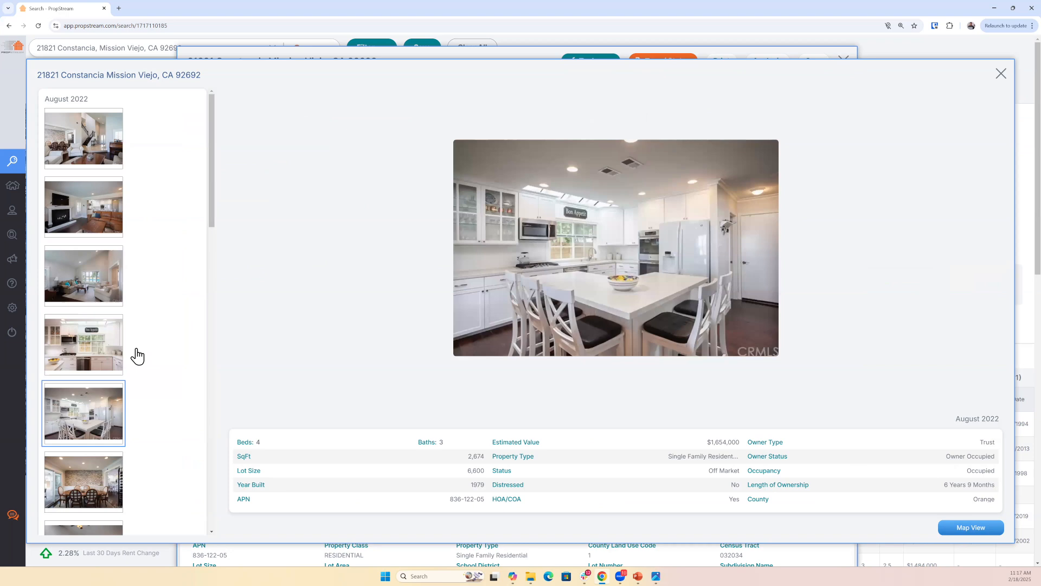
- View the dining room, bedroom and bathroom photos further down the gallery
scroll(136, 356, "down", 3)
left_click(90, 331)
left_click(93, 404)
left_click(93, 452)
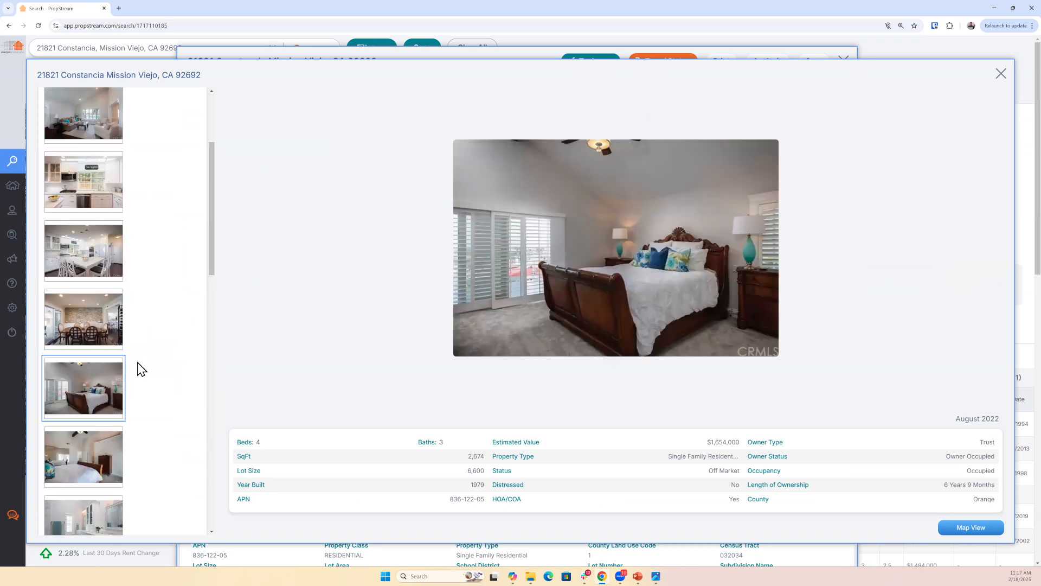
scroll(135, 367, "down", 5)
left_click(91, 324)
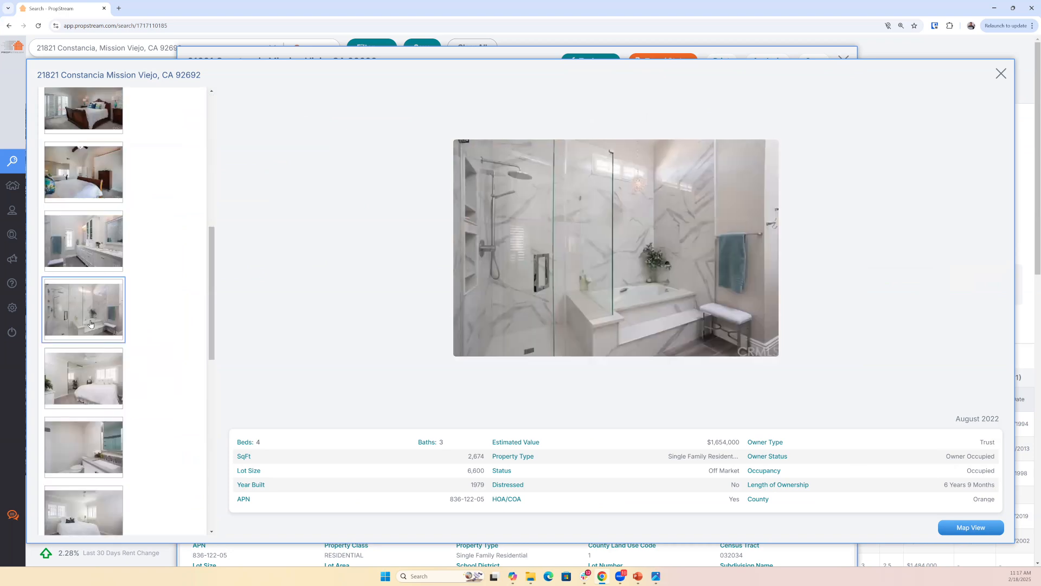
- Review the property facts beneath the gallery photo and switch the gallery to Map View
left_click_drag(231, 448, 996, 513)
left_click(977, 528)
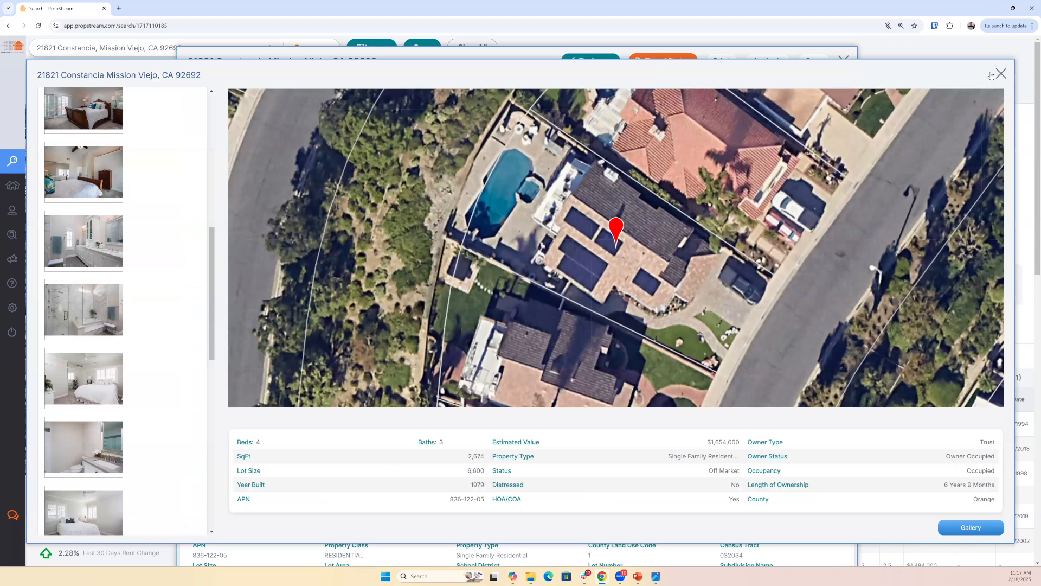
- Close the photo gallery and highlight the property summary facts, including HOA, owner type and length of ownership
left_click(999, 74)
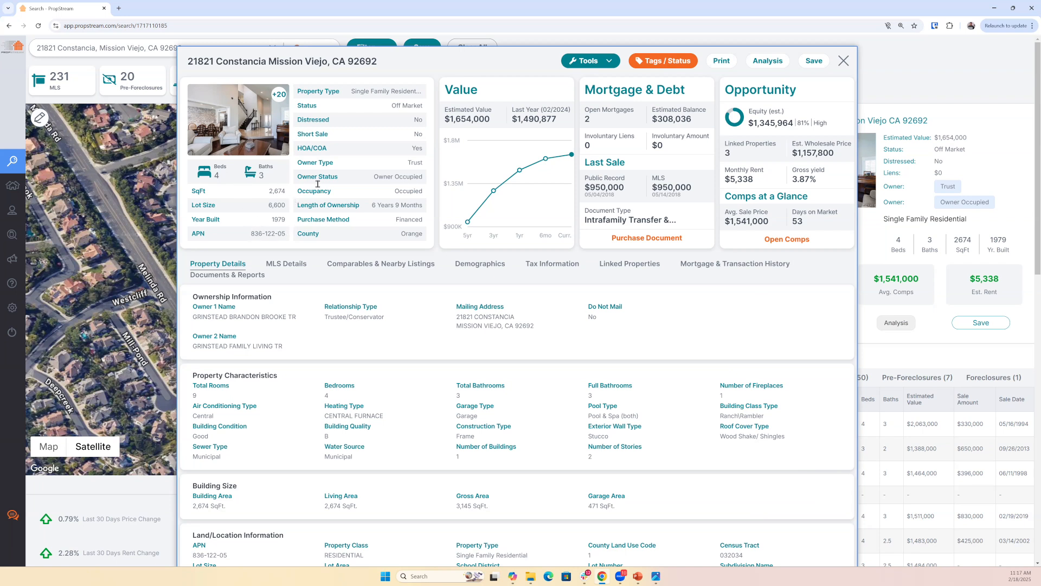
left_click_drag(297, 88, 419, 234)
triple_click(304, 148)
left_click_drag(297, 159, 430, 170)
left_click_drag(370, 206, 421, 207)
- Highlight the open mortgages, last sale and document type in the mortgage and debt summary, finally clearing the highlight
left_click_drag(584, 110, 592, 120)
triple_click(586, 162)
left_click_drag(587, 210, 691, 225)
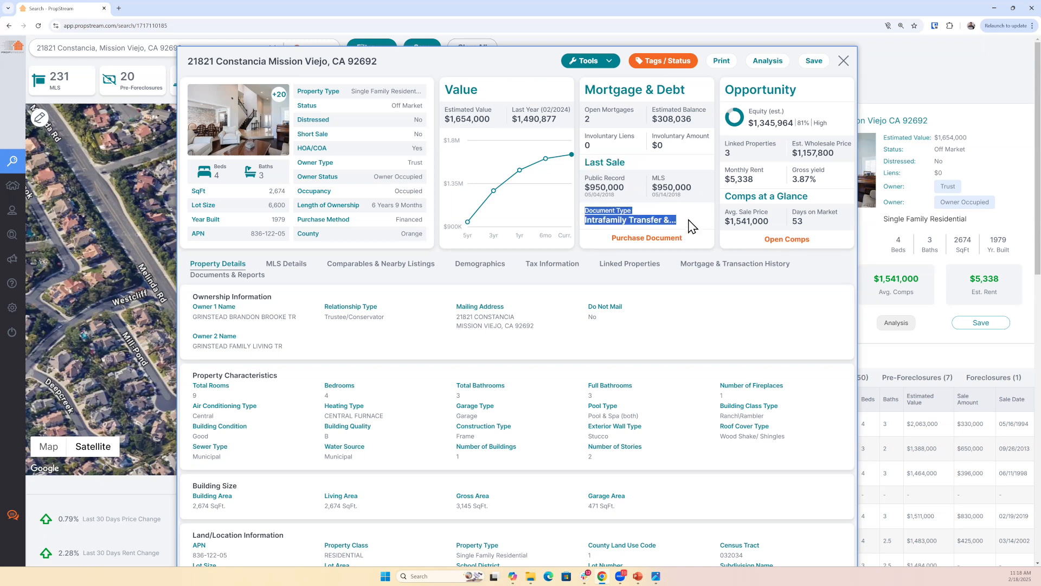
left_click(776, 84)
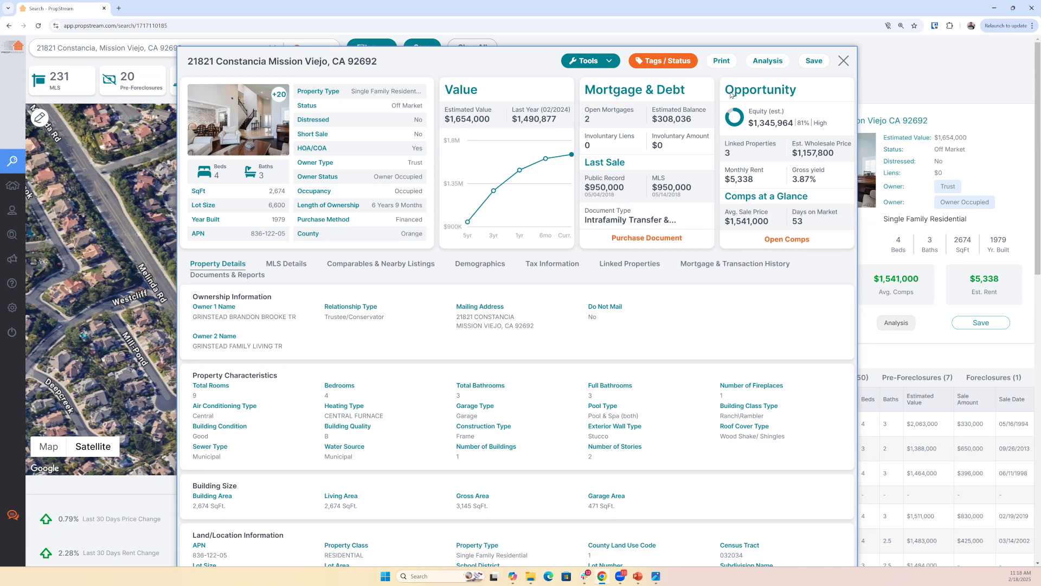
- Highlight the estimated equity, estimated value and estimated mortgage balance to compare them
left_click_drag(753, 123, 831, 133)
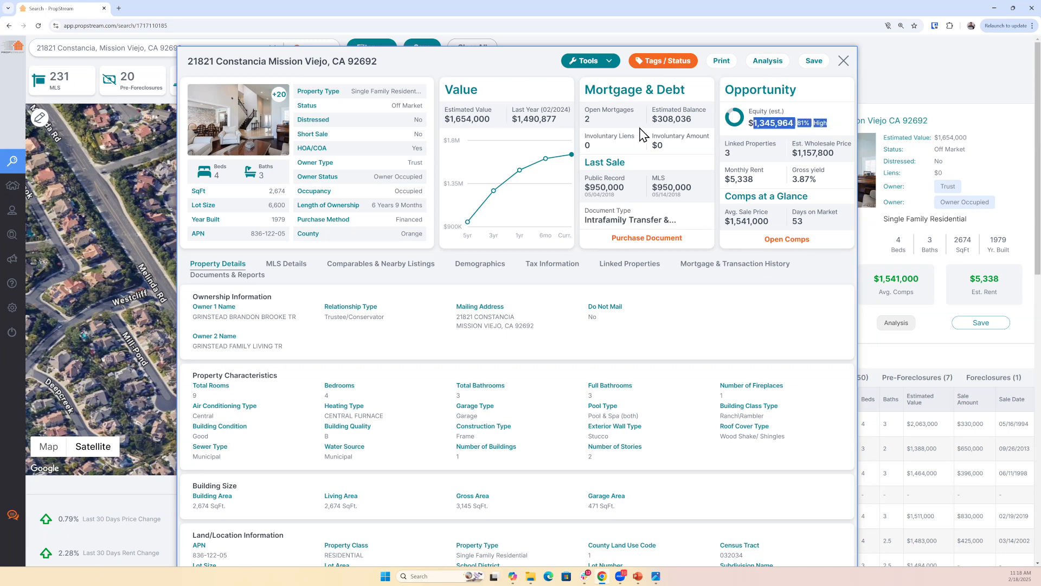
left_click_drag(445, 110, 496, 122)
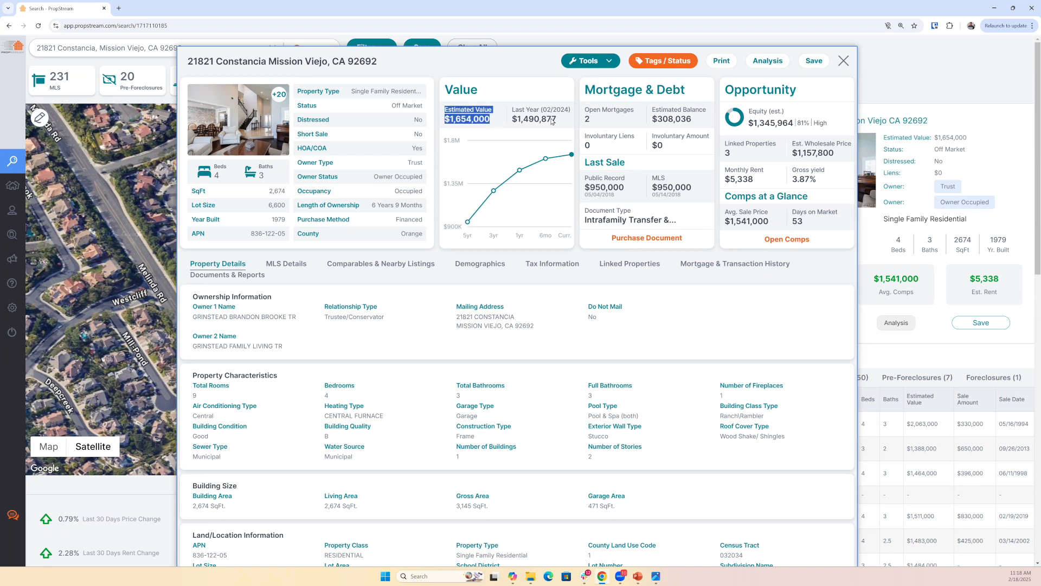
left_click_drag(653, 110, 831, 129)
left_click(715, 150)
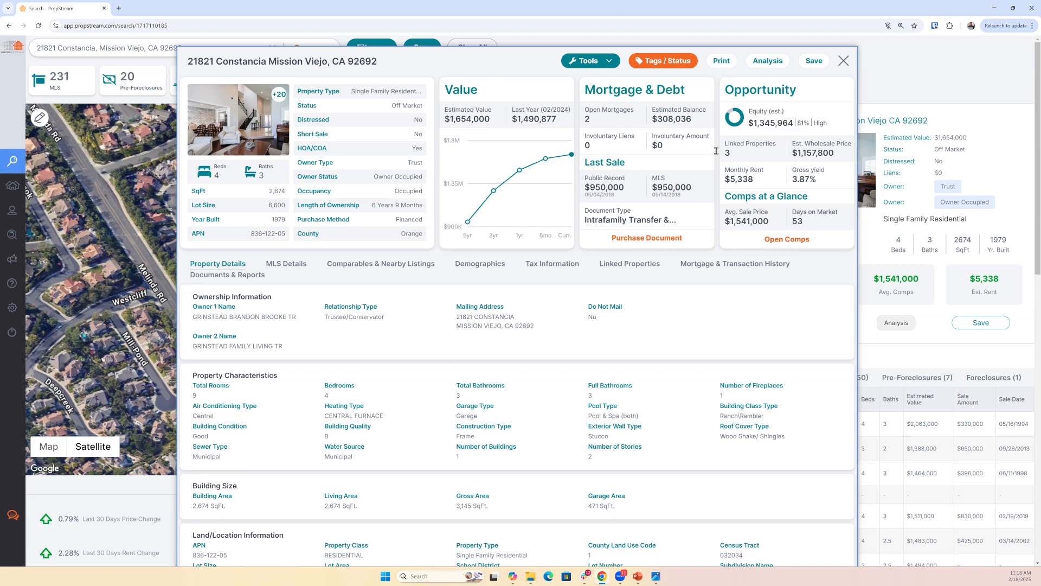
- Highlight the linked properties and estimated wholesale price in the opportunity summary
triple_click(738, 145)
left_click_drag(793, 142, 851, 157)
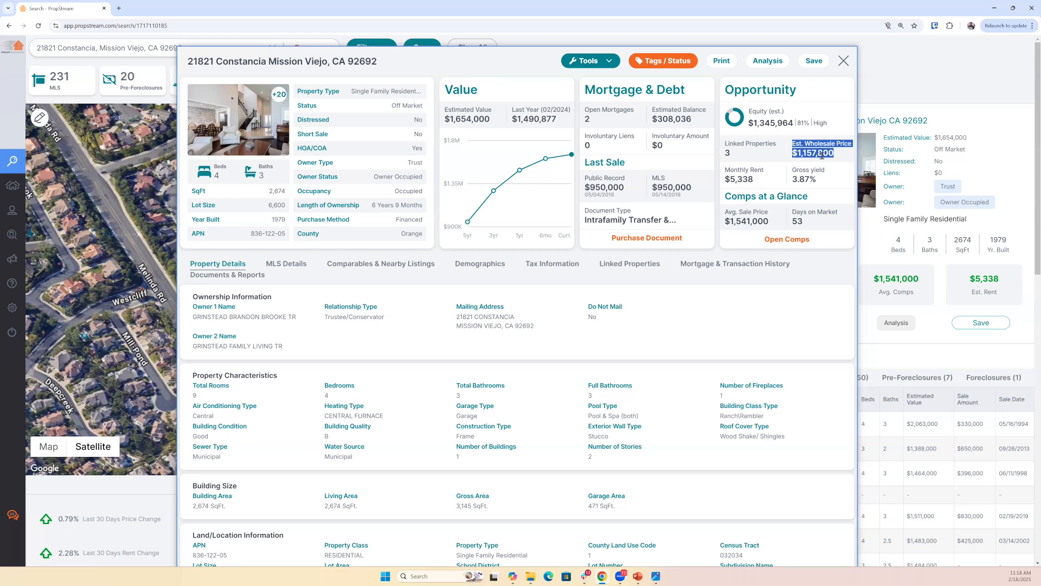
left_click(846, 156)
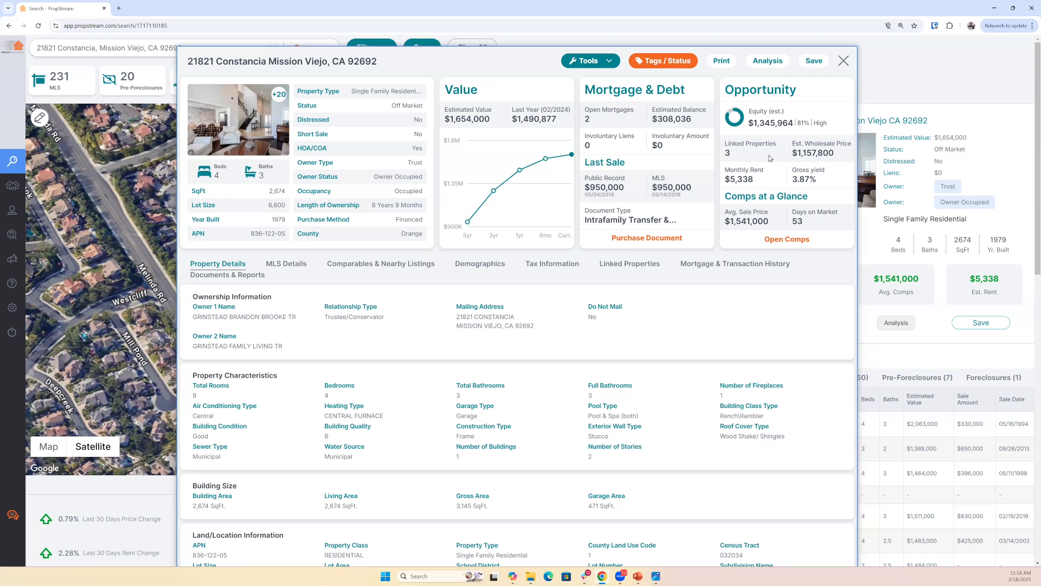
left_click_drag(840, 158, 793, 143)
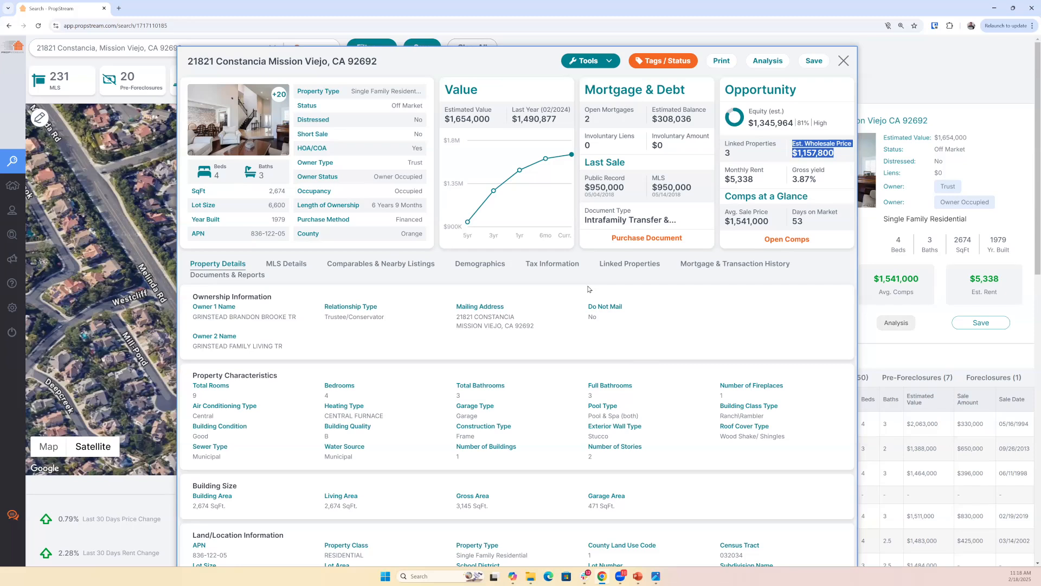
- Review the property details from ownership and building characteristics down to tax, HOA, sale and first mortgage information, and return to the summary
mouse_move(548, 204)
scroll(362, 164, "down", 3)
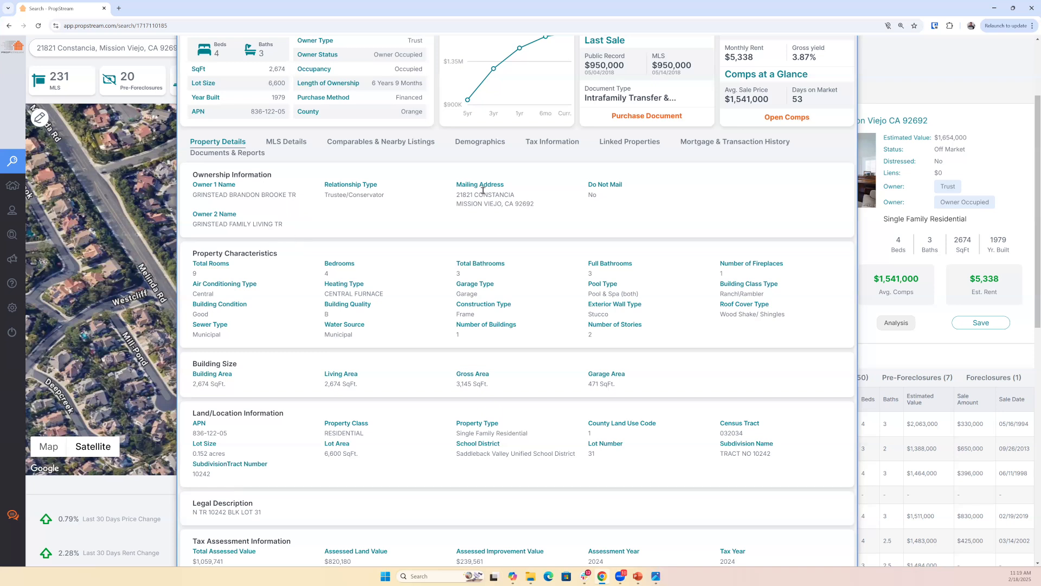
scroll(481, 270, "down", 2)
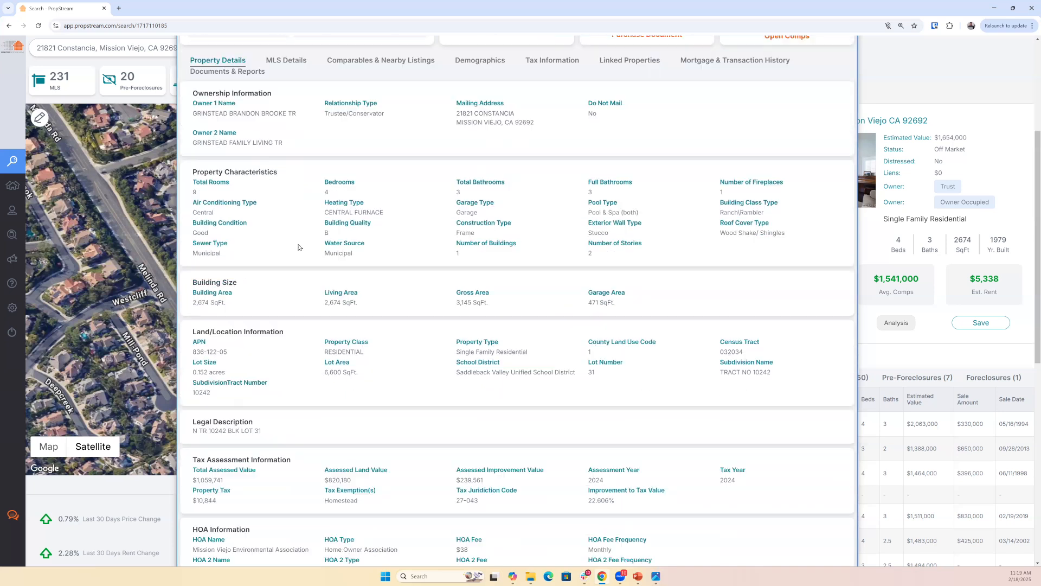
scroll(252, 255, "down", 2)
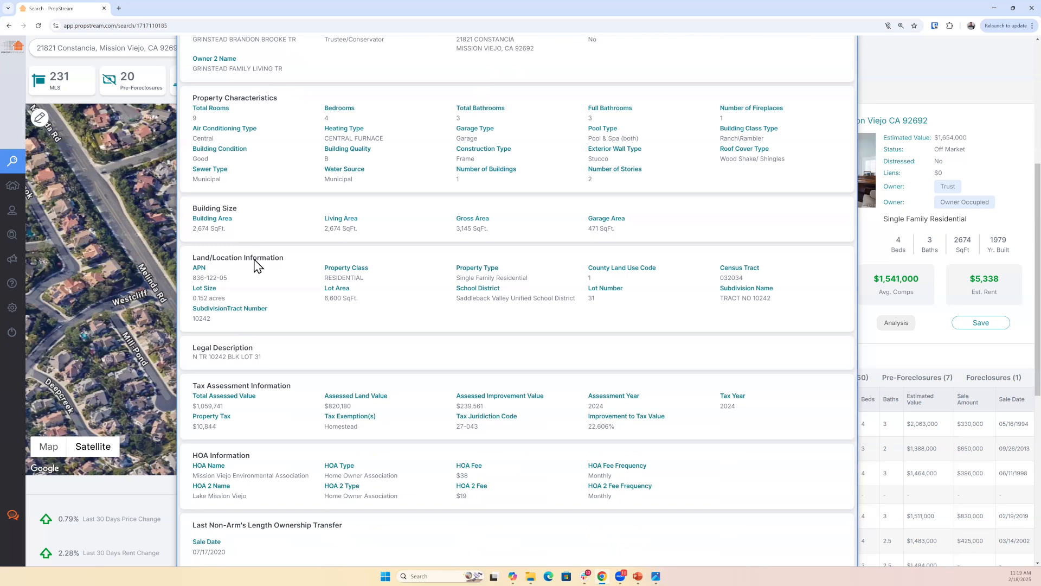
scroll(240, 302, "down", 3)
left_click_drag(268, 265, 420, 295)
left_click(418, 294)
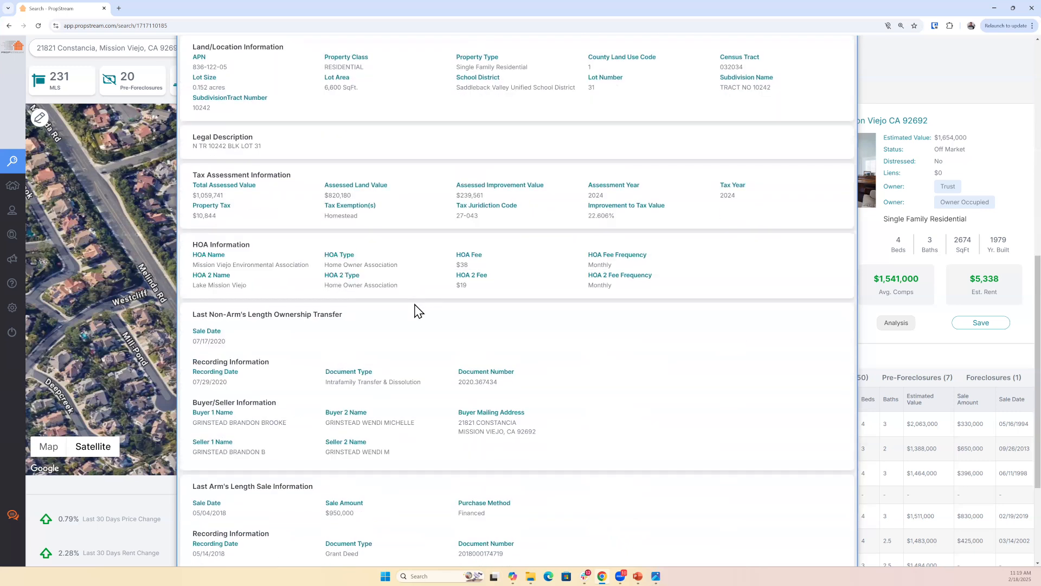
scroll(418, 309, "down", 2)
scroll(426, 377, "down", 2)
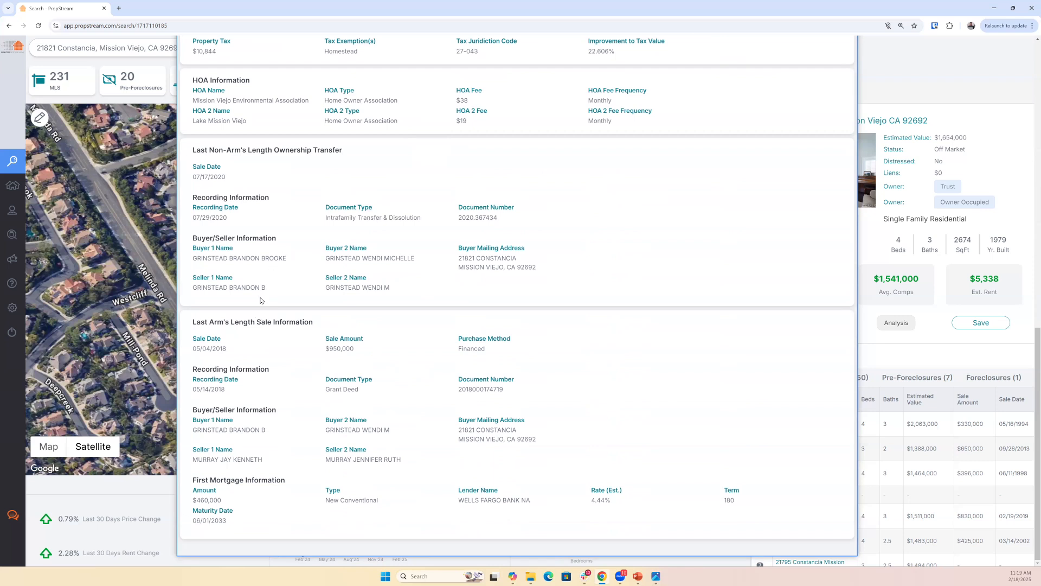
scroll(262, 297, "up", 8)
scroll(236, 280, "up", 4)
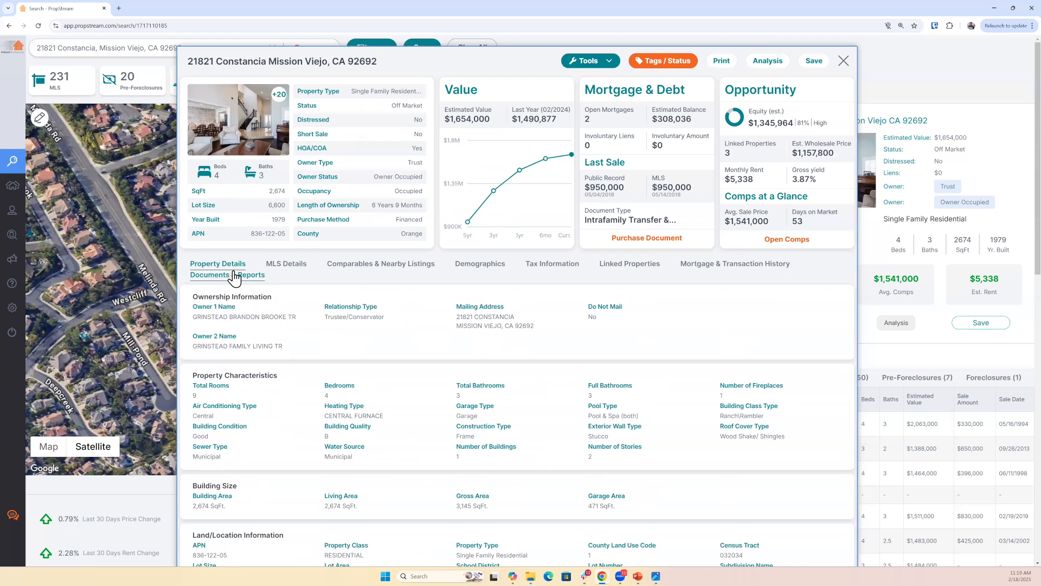
- View the property's MLS details and switch the area results to pre-foreclosures
left_click(289, 267)
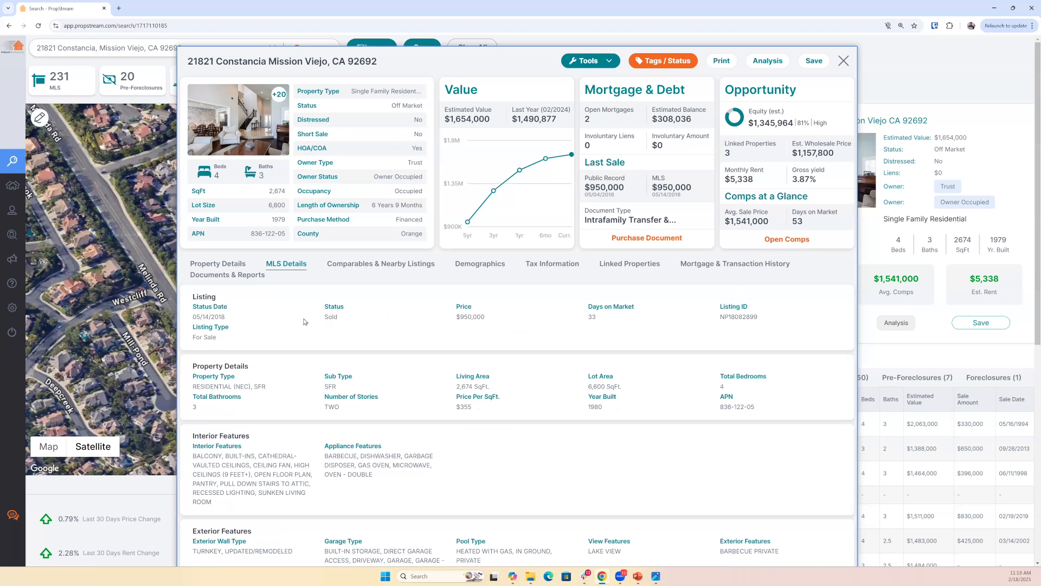
left_click(153, 92)
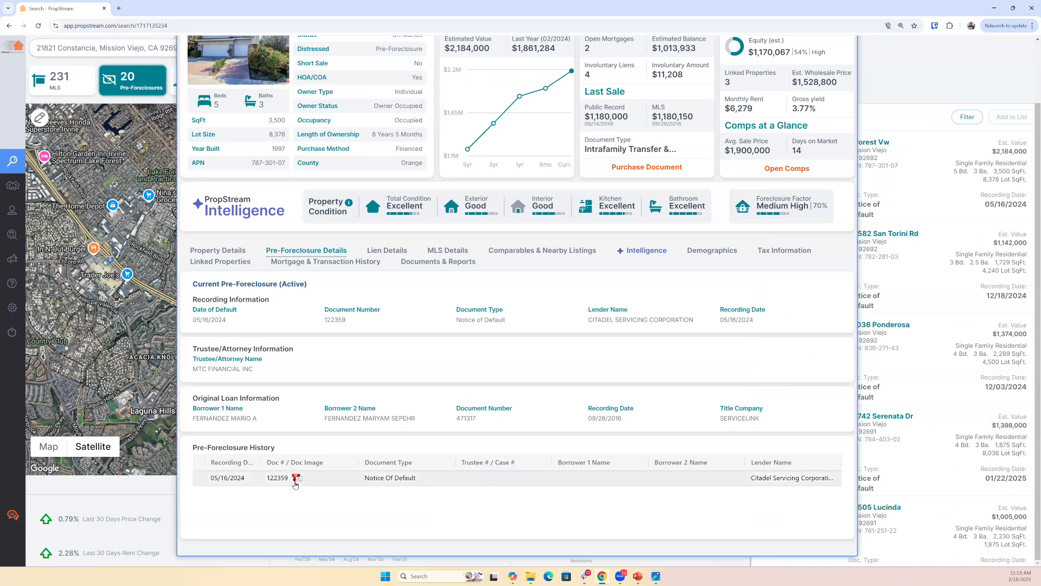
- Check the lien and MLS details of the opened pre-foreclosure property, highlighting its listing status and price
left_click(387, 251)
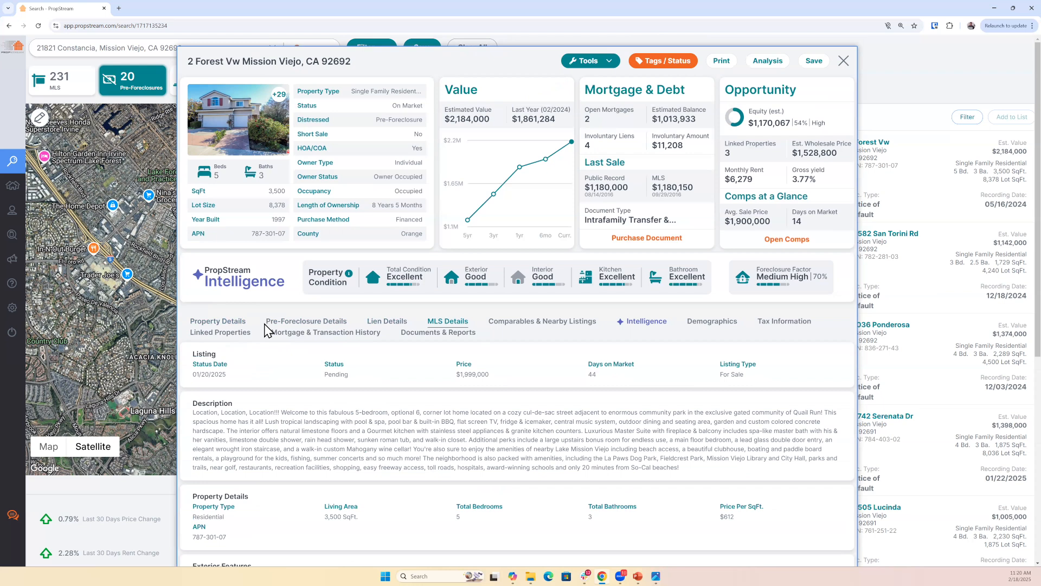
left_click(379, 323)
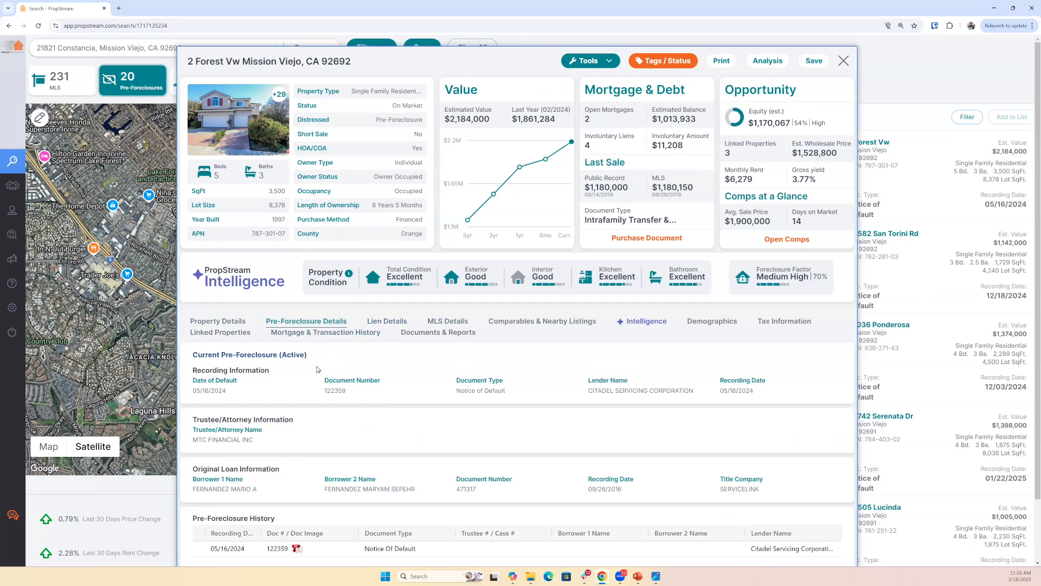
left_click(440, 322)
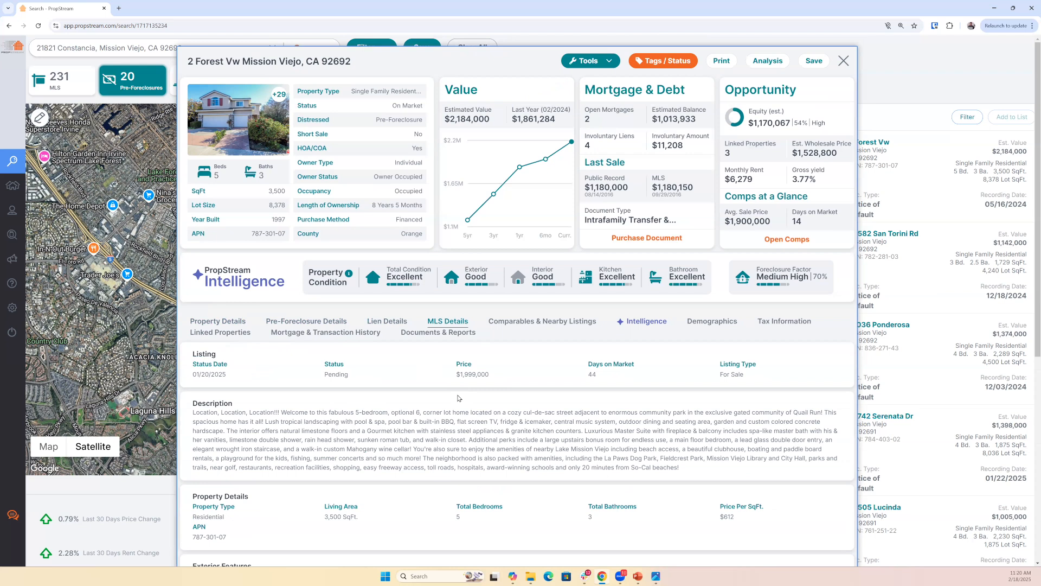
double_click(324, 375)
left_click_drag(457, 373, 513, 375)
- Open the comparables and nearby listings and compare the Public Record, MLS and Both data sets, ending on Both
left_click(520, 324)
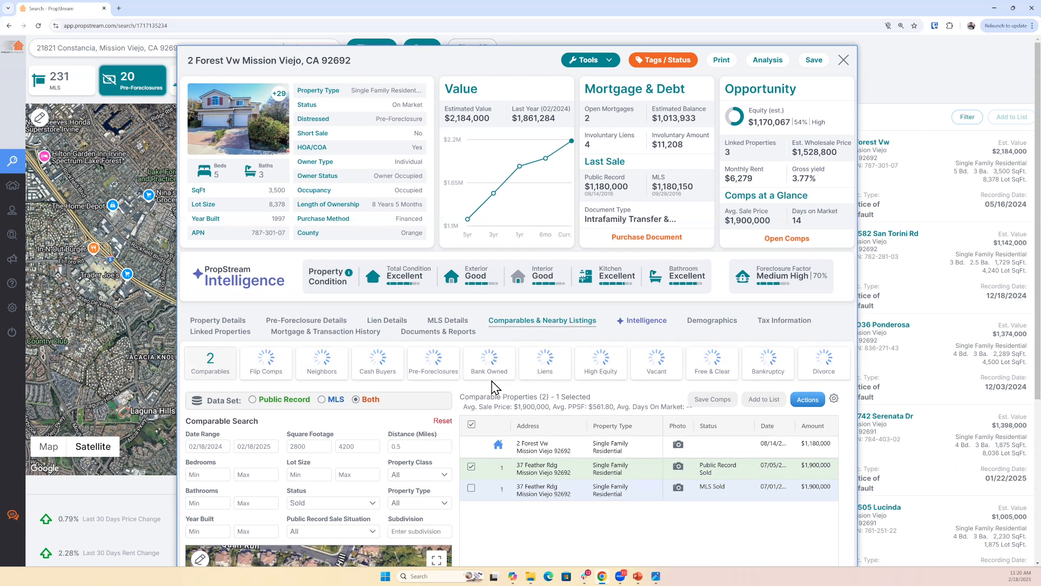
scroll(218, 190, "down", 3)
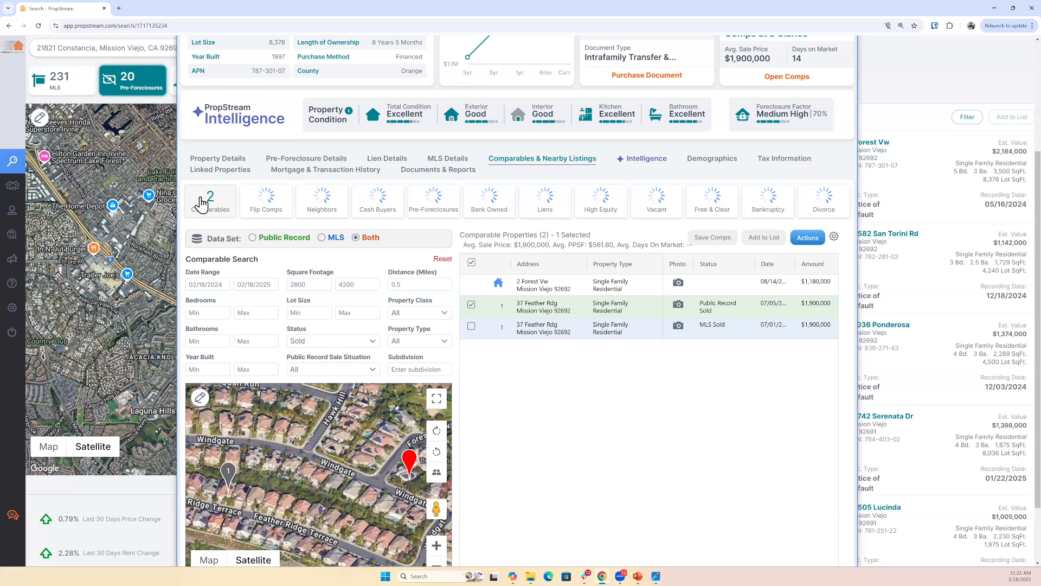
left_click(272, 239)
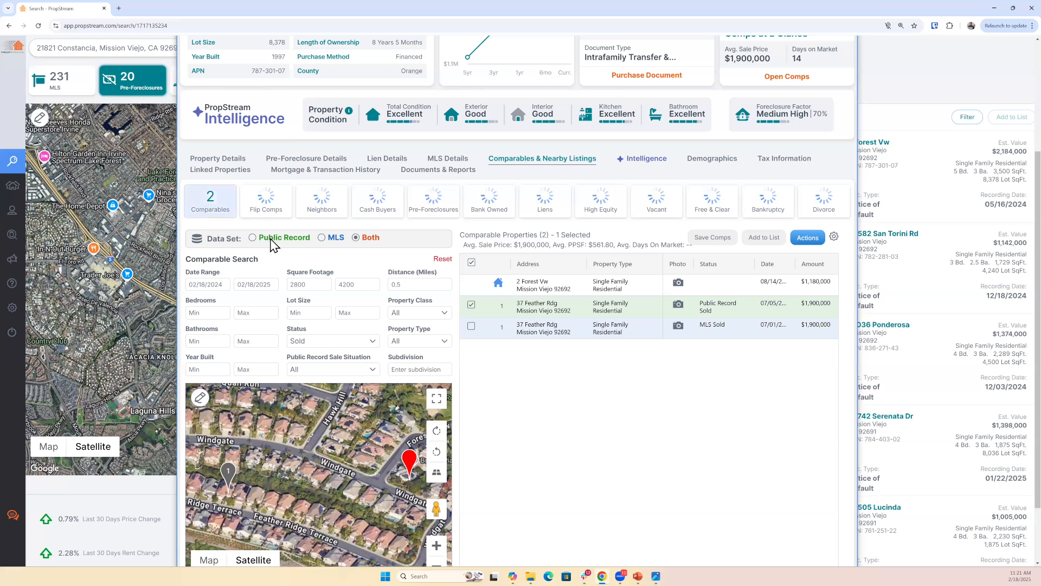
left_click(332, 238)
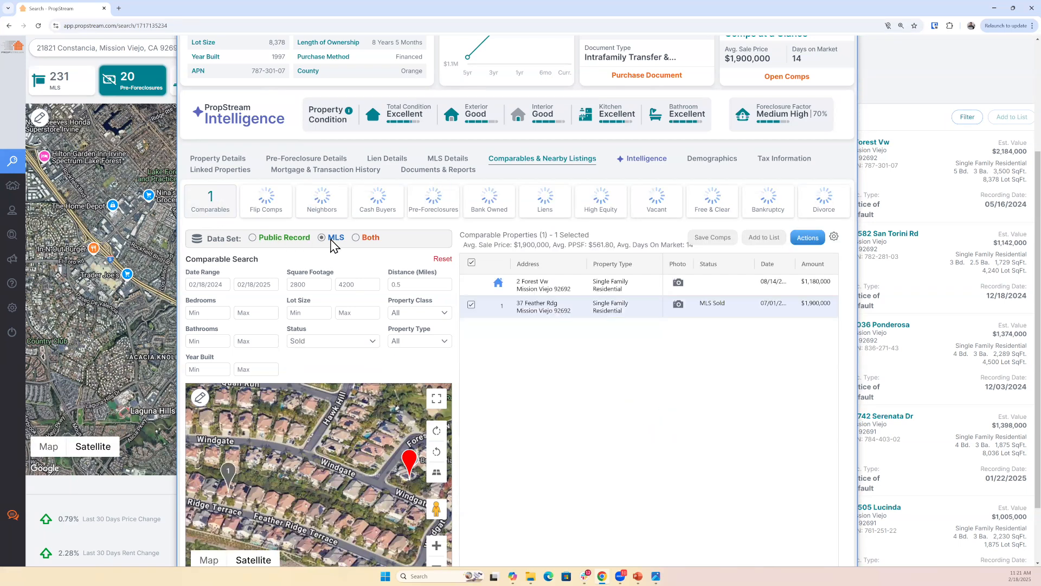
left_click(363, 239)
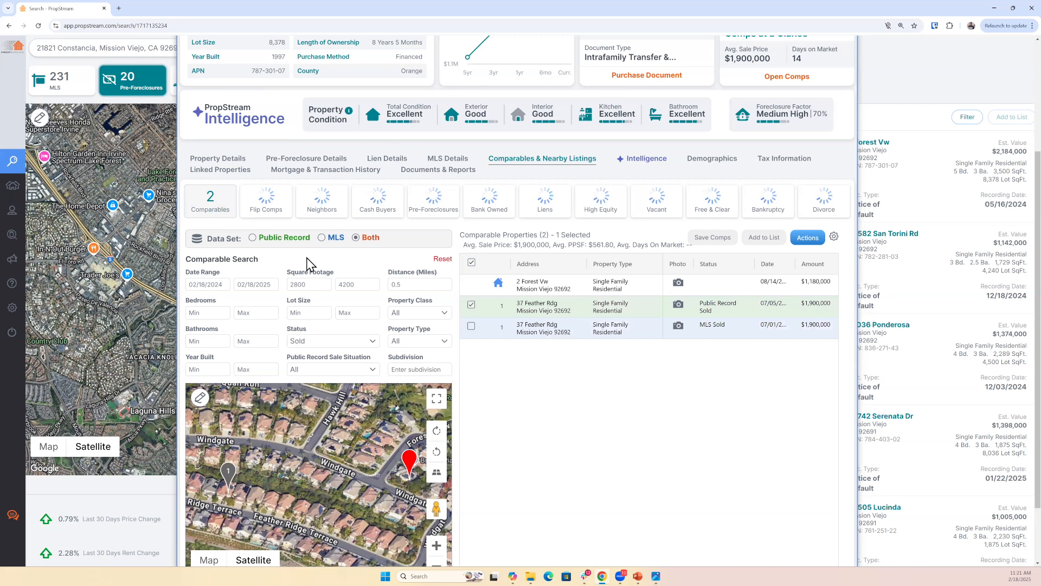
- Look at the start date calendar for the comparable search's date range and close it
scroll(223, 239, "down", 2)
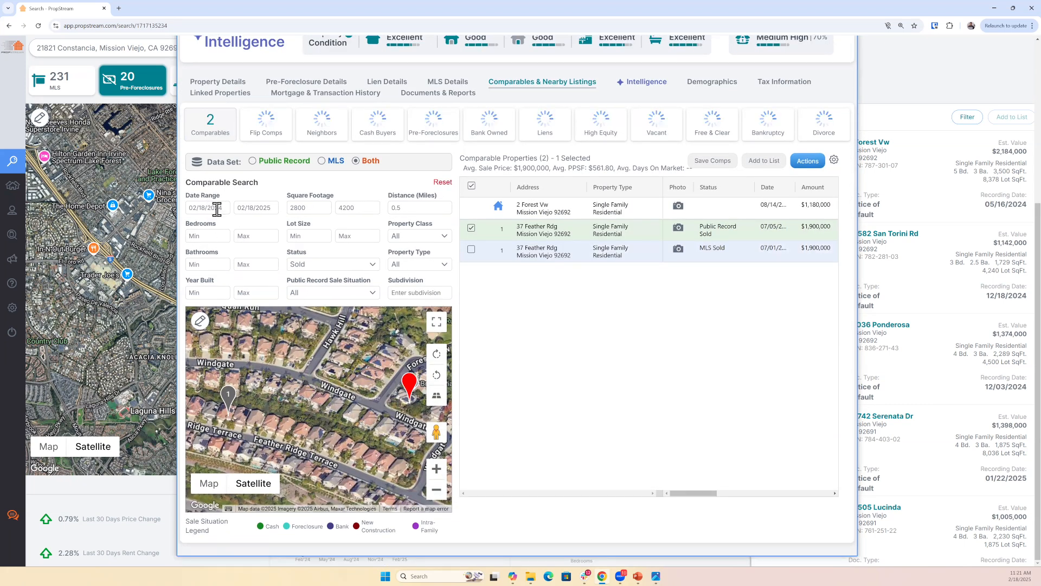
left_click(217, 209)
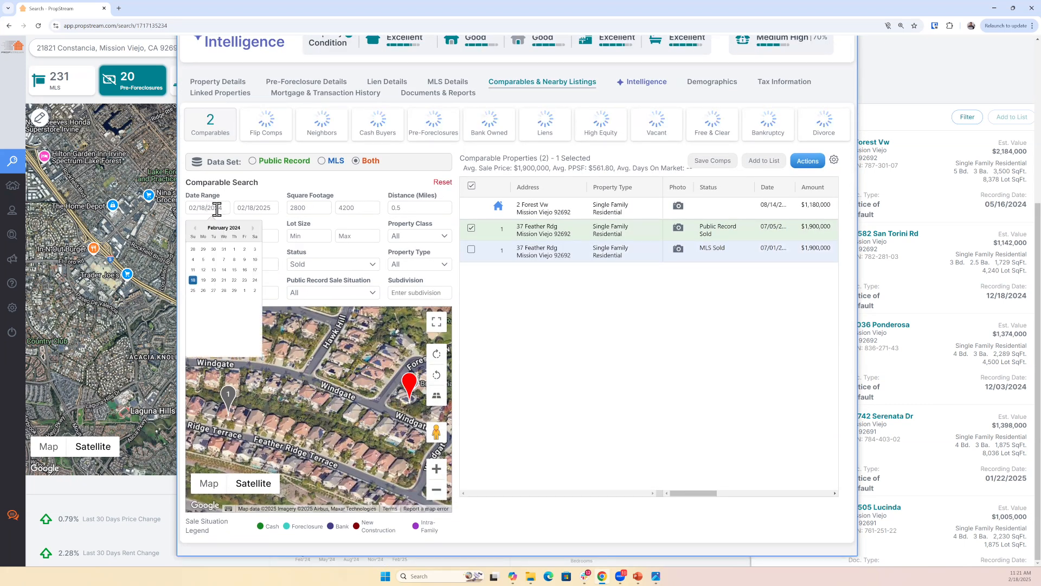
left_click(184, 231)
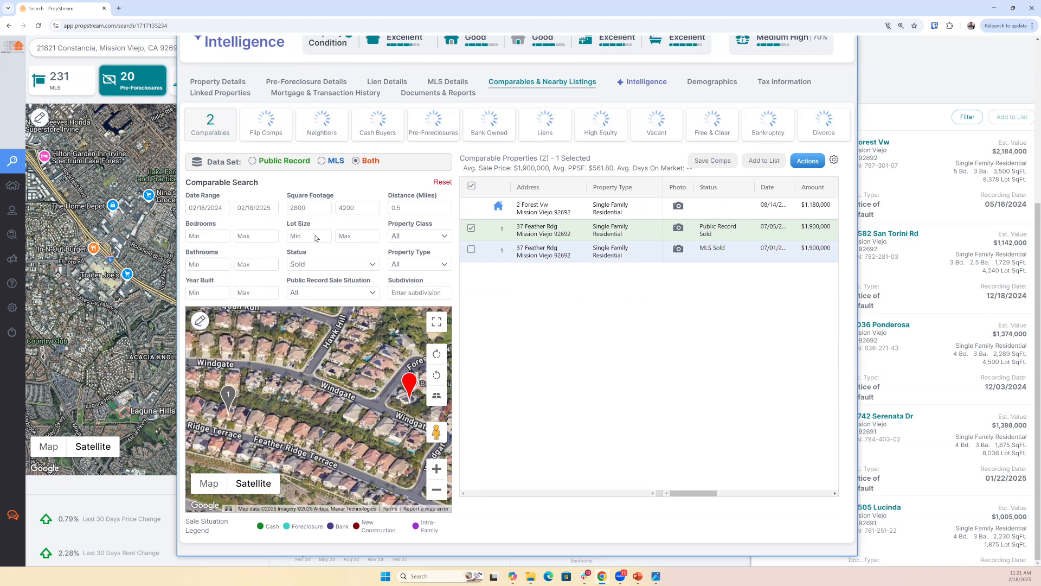
- Try a comparable search distance of 1 mile and narrow it to .75 miles
left_click(414, 210)
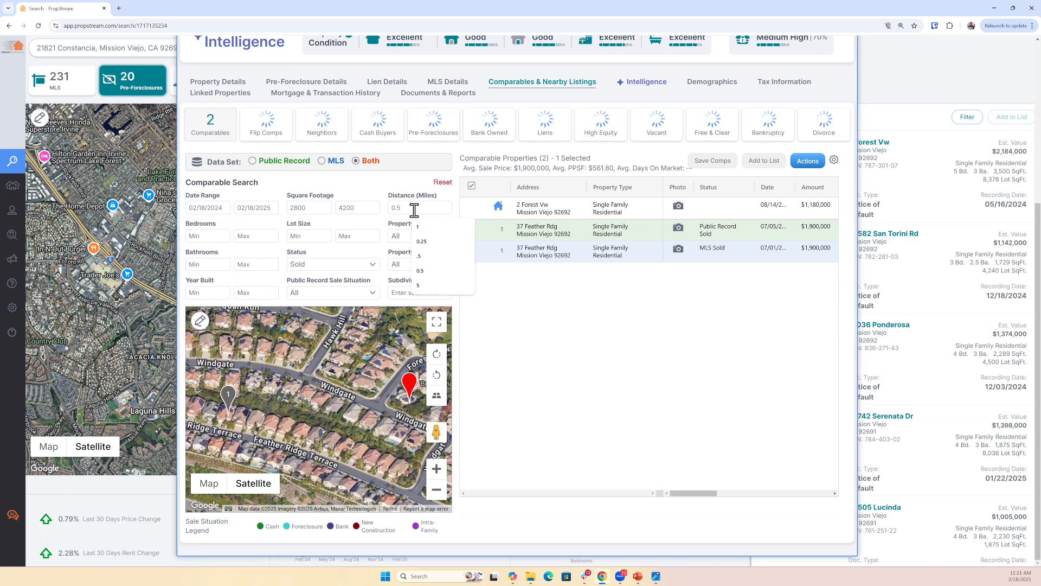
key("BackSpace")
key("BackSpace")
key("BackSpace")
type("1")
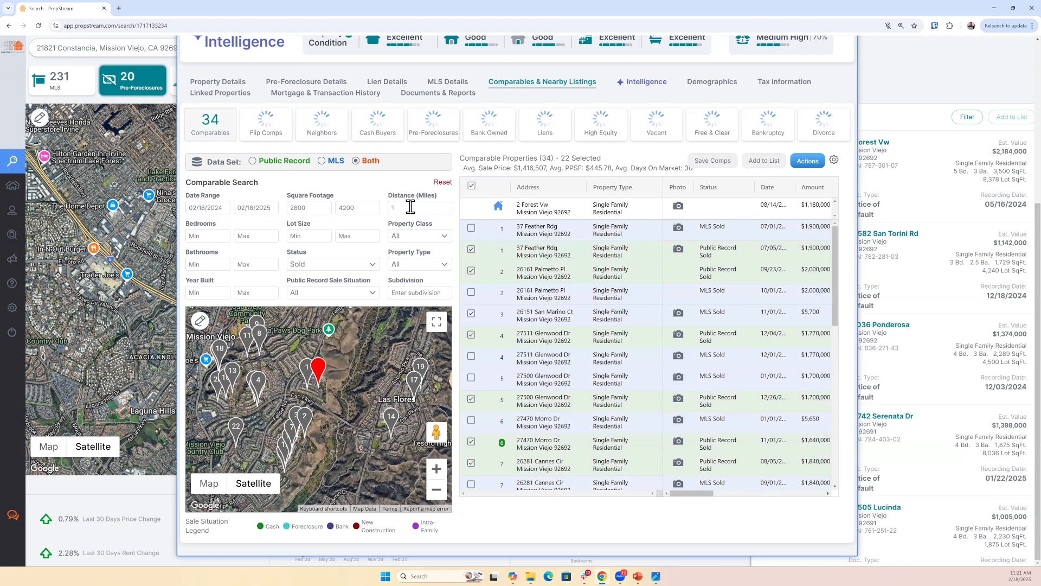
key("BackSpace")
type(".75")
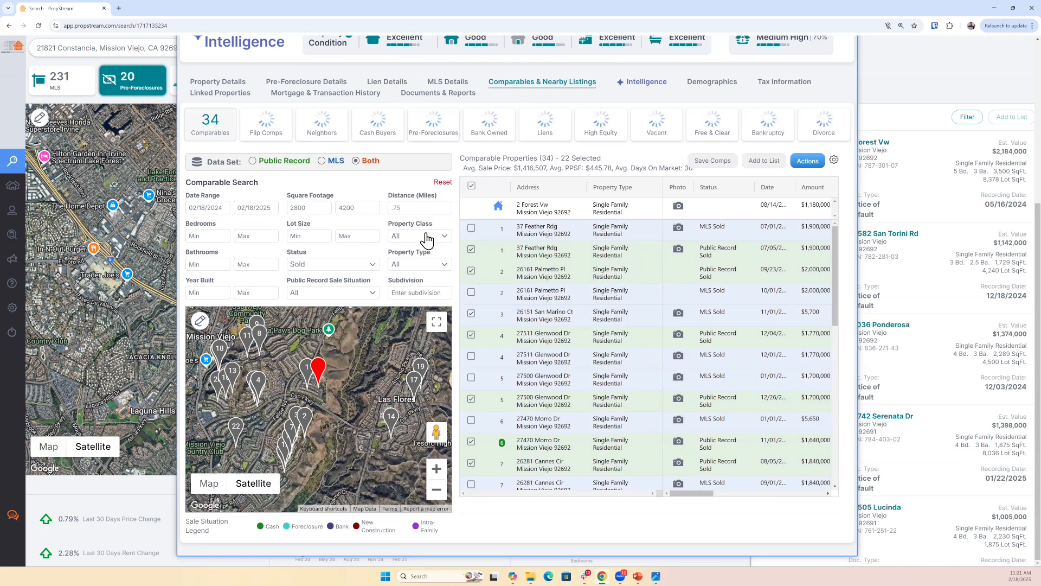
- Filter the comparables to the Residential class and Single Family type, and deselect all comparables in the list
left_click(407, 241)
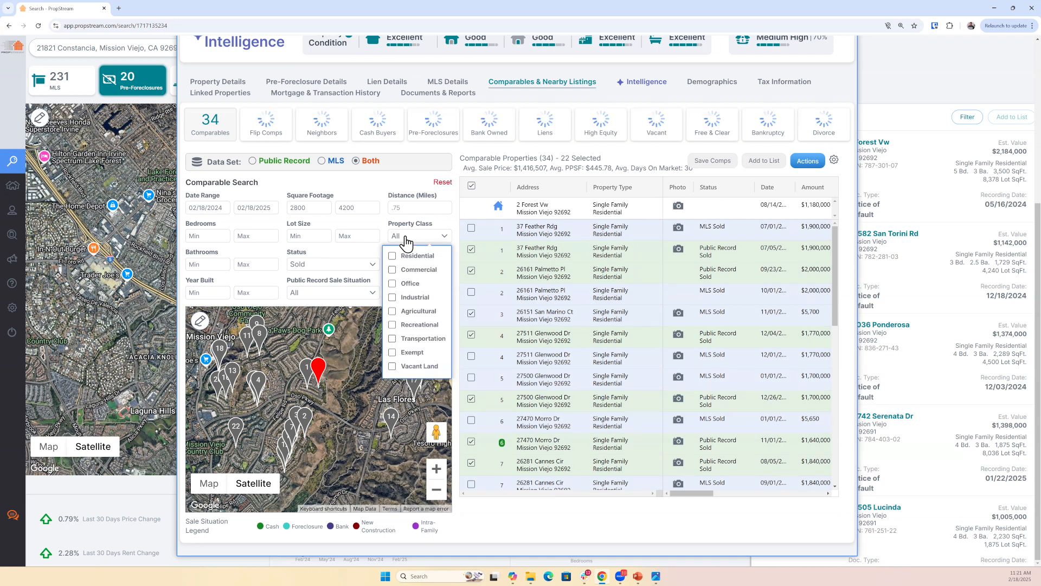
left_click(401, 258)
left_click(404, 266)
left_click(343, 300)
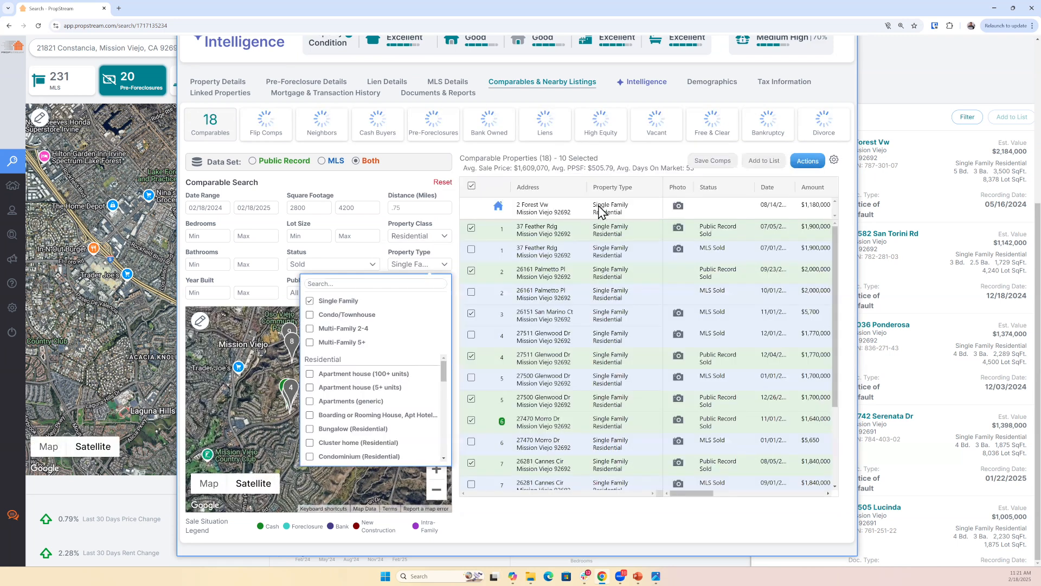
left_click(470, 187)
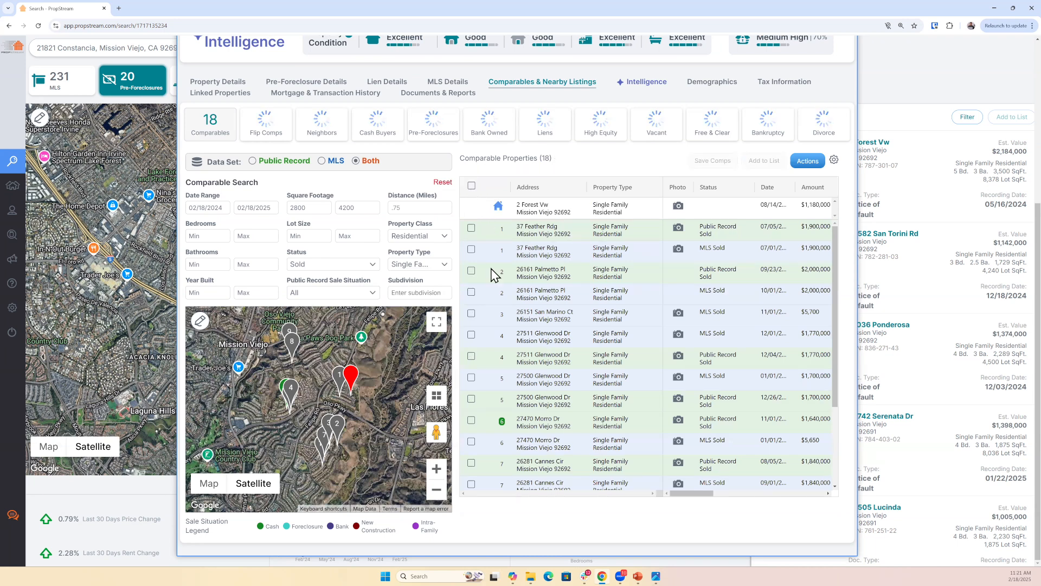
- Select the MLS Sold records of comparables 1, 2 and 4, browsing comparable 4's exterior and interior photos before including it
left_click(471, 250)
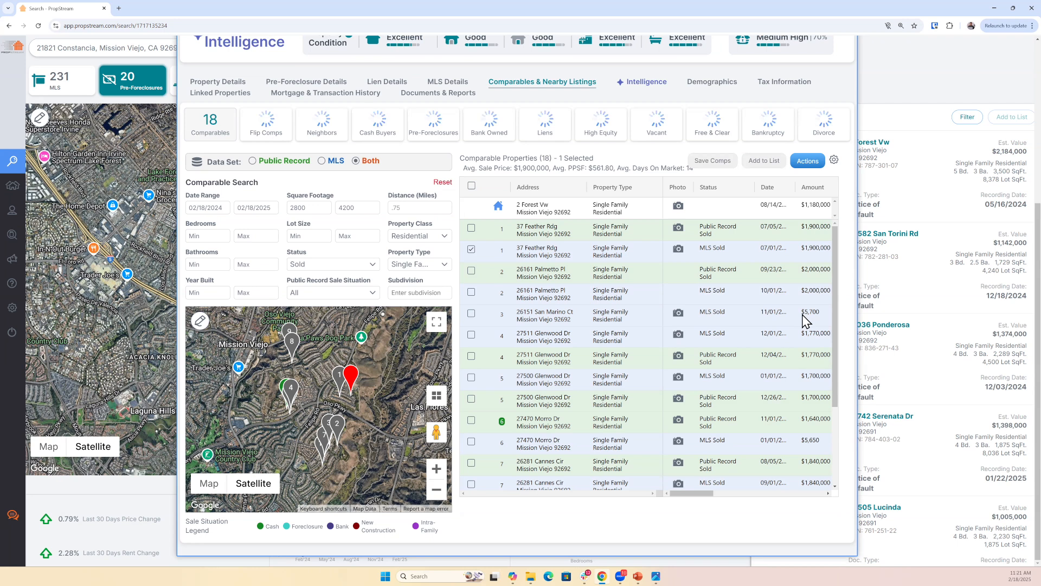
left_click(472, 293)
left_click(679, 335)
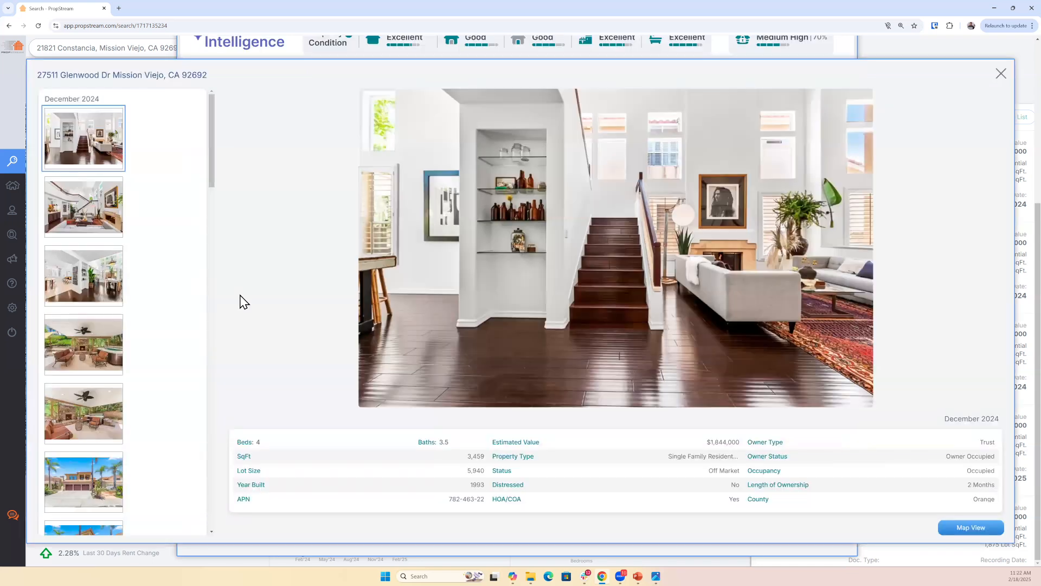
scroll(120, 296, "down", 2)
scroll(114, 307, "down", 2)
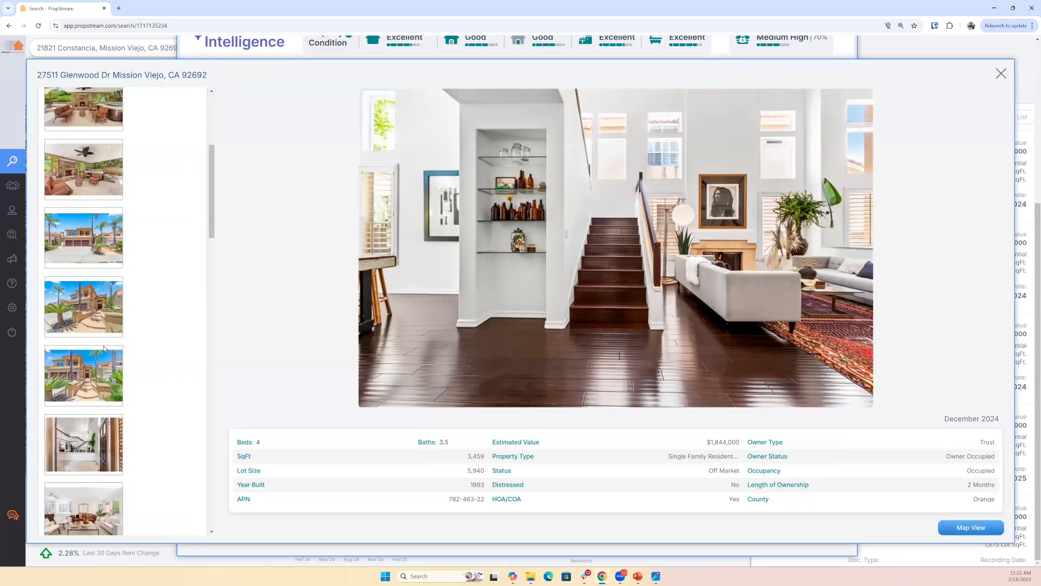
left_click(107, 354)
left_click(112, 367)
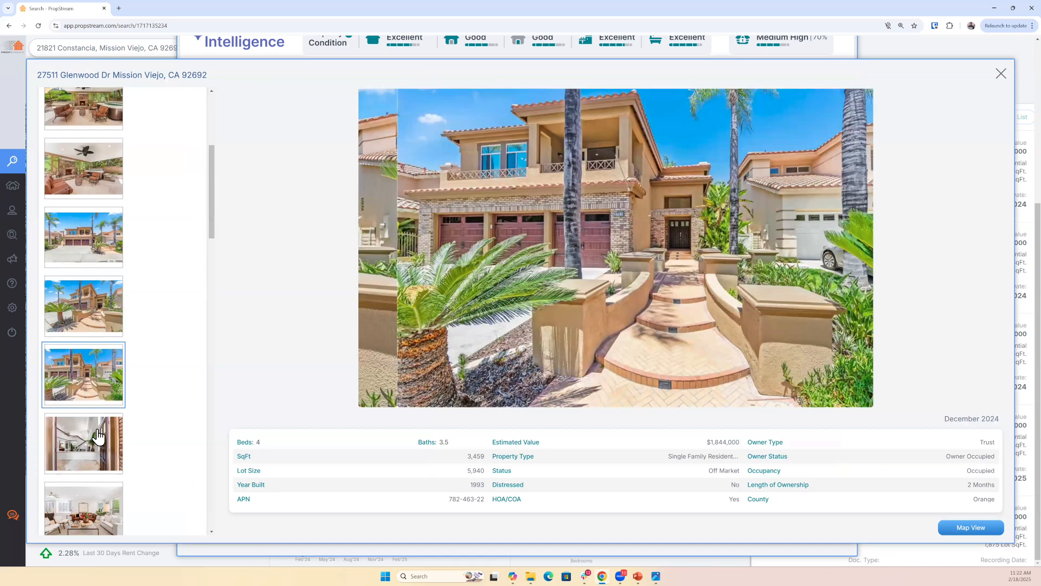
scroll(97, 431, "down", 4)
left_click(99, 392)
left_click(103, 418)
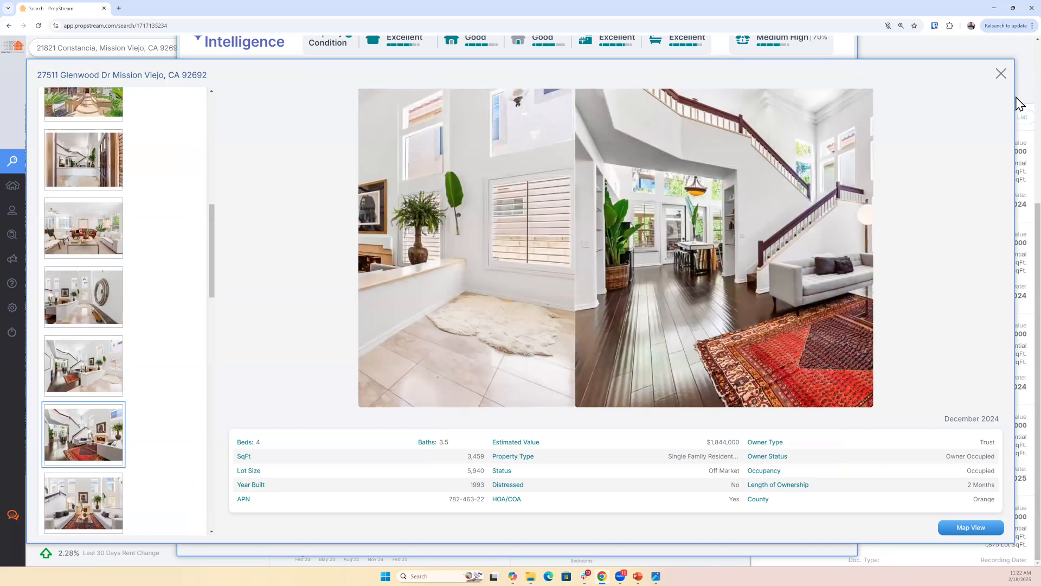
left_click(1002, 73)
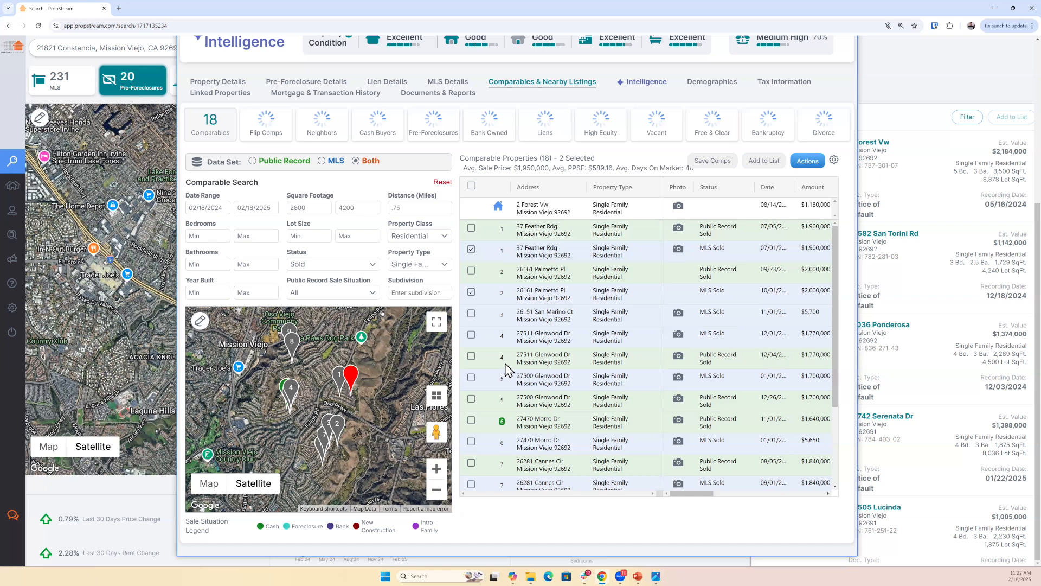
left_click(471, 335)
- Generate the comp report for the selected comparables, open its PDF and enlarge the page view to 150%
left_click(809, 164)
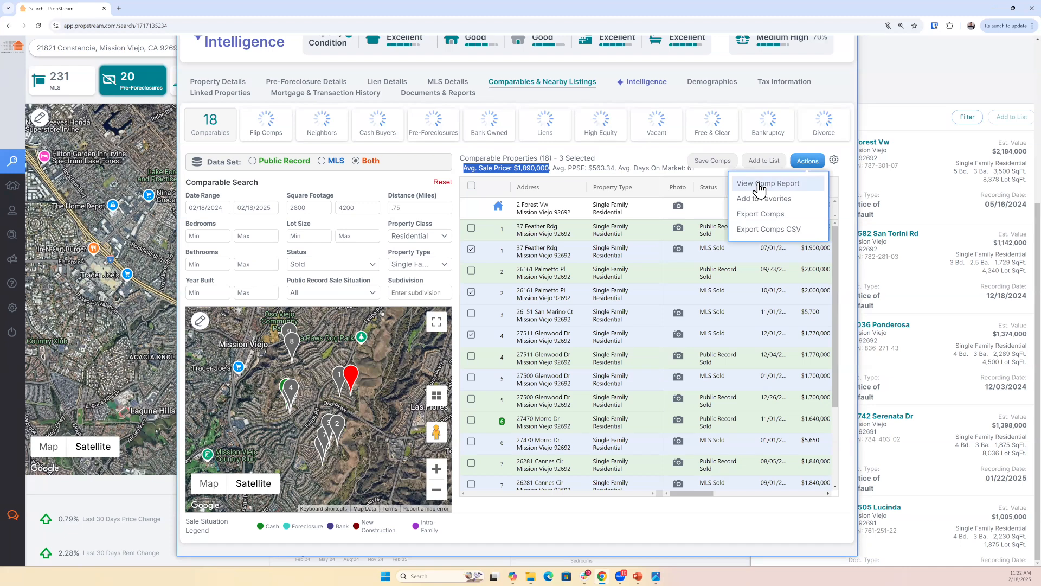
left_click(673, 212)
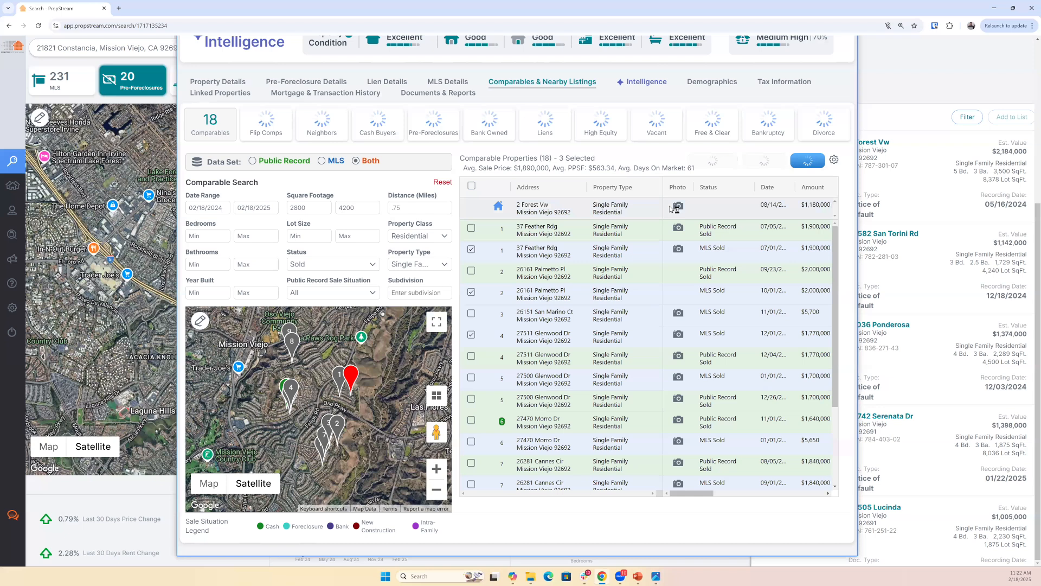
left_click(898, 54)
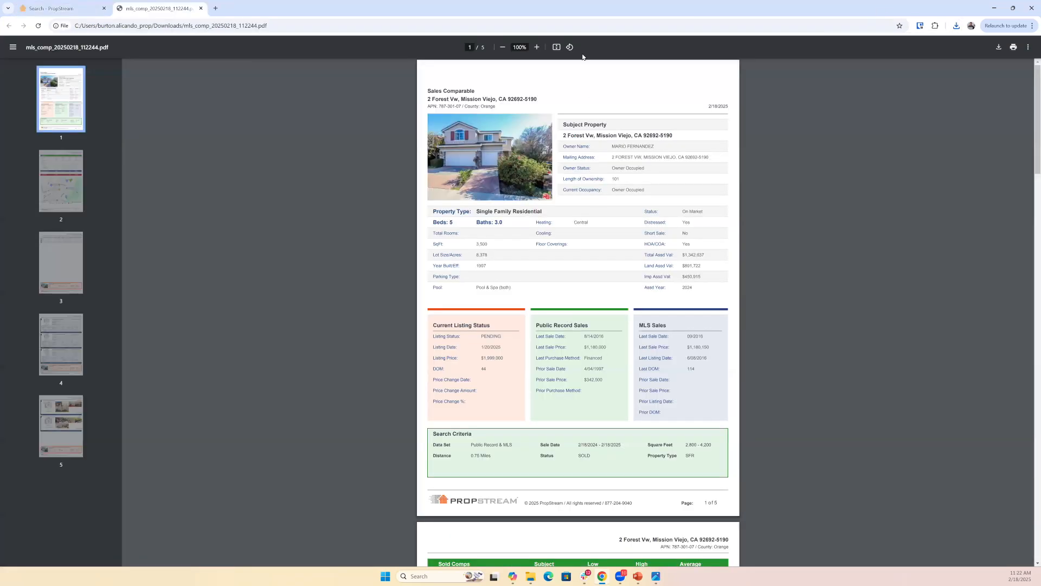
left_click(537, 48)
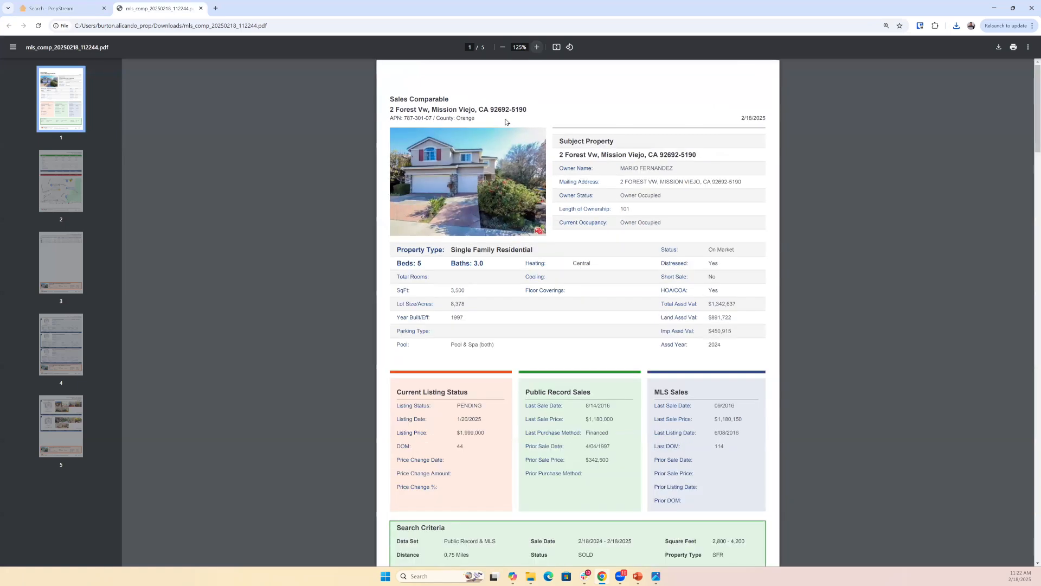
- Examine the report's first page, including the listing status, sales history and search criteria of the subject property
scroll(583, 298, "up", 1)
scroll(601, 368, "down", 5)
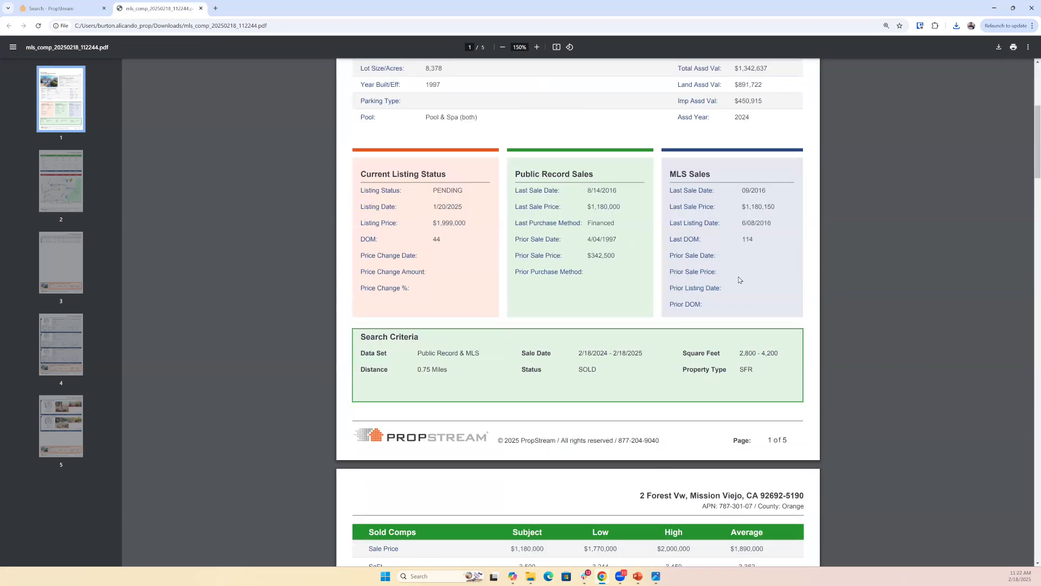
scroll(420, 294, "down", 2)
left_click_drag(360, 262, 761, 303)
left_click(760, 303)
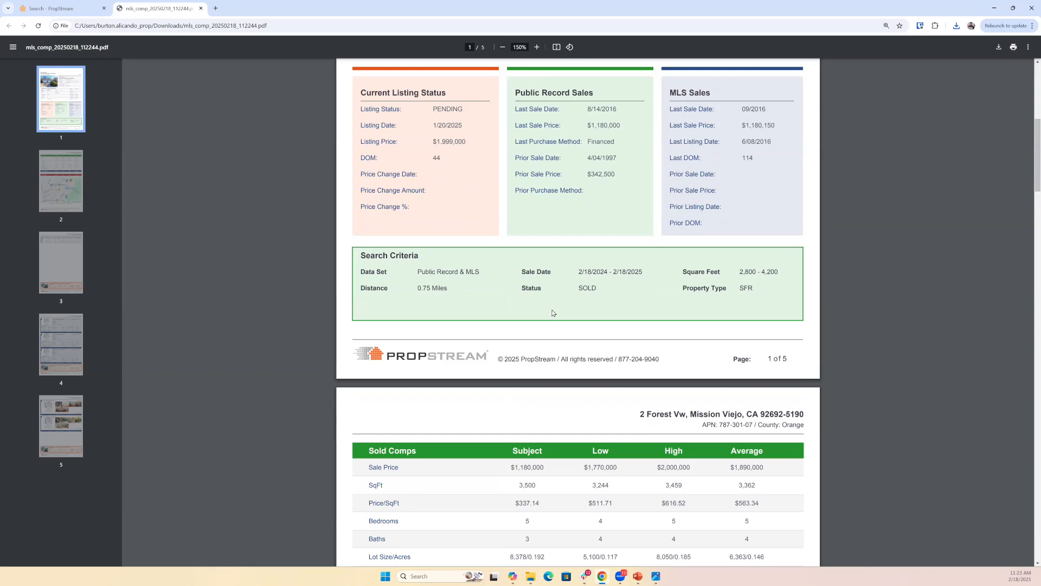
- Compare the subject, low, high and average figures in the report's Sold Comps table
scroll(553, 313, "down", 1)
scroll(551, 313, "down", 1)
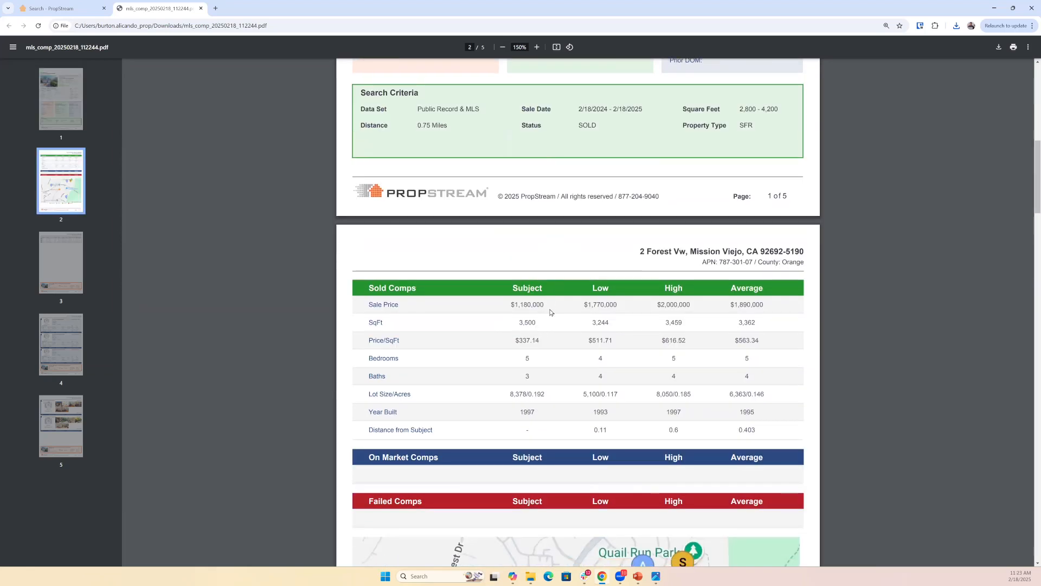
left_click_drag(584, 305, 618, 305)
double_click(662, 306)
left_click_drag(727, 304, 784, 303)
scroll(778, 330, "down", 2)
left_click_drag(510, 223, 560, 299)
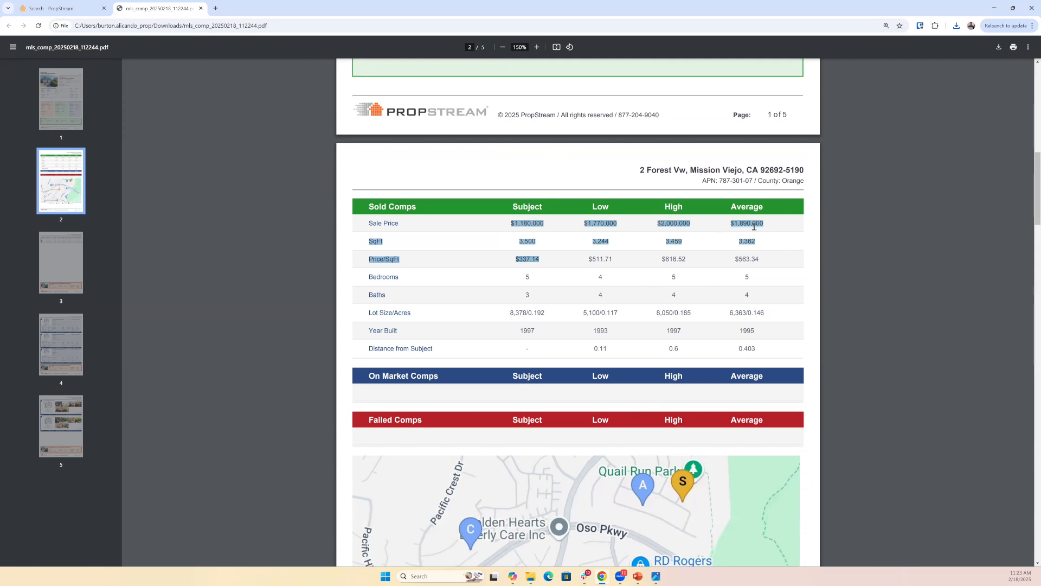
left_click(664, 232)
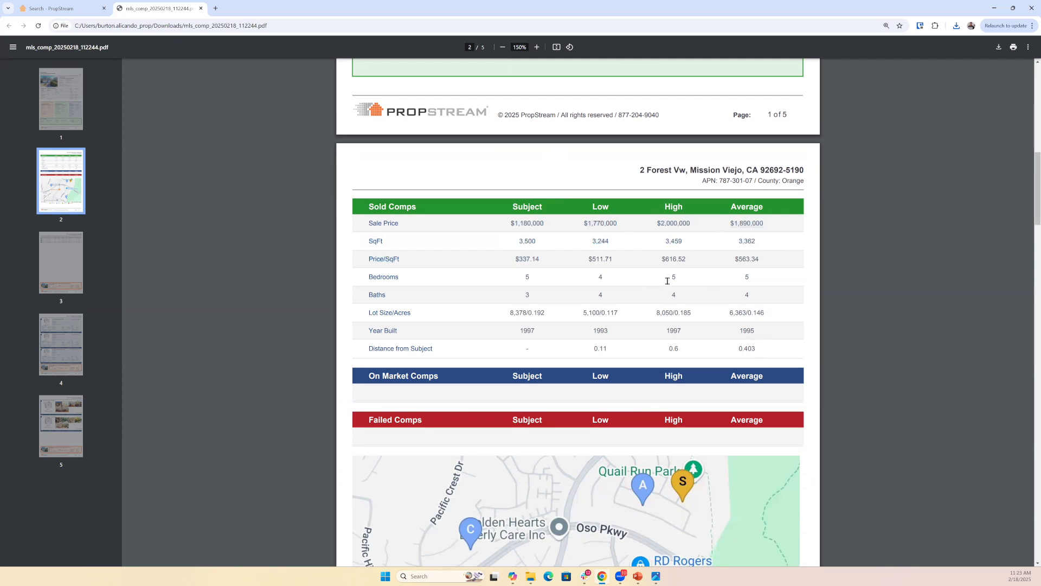
double_click(523, 304)
double_click(656, 225)
- Review the report's comparables map, summary table, individual property details and photo page, and close the report
scroll(577, 380, "down", 4)
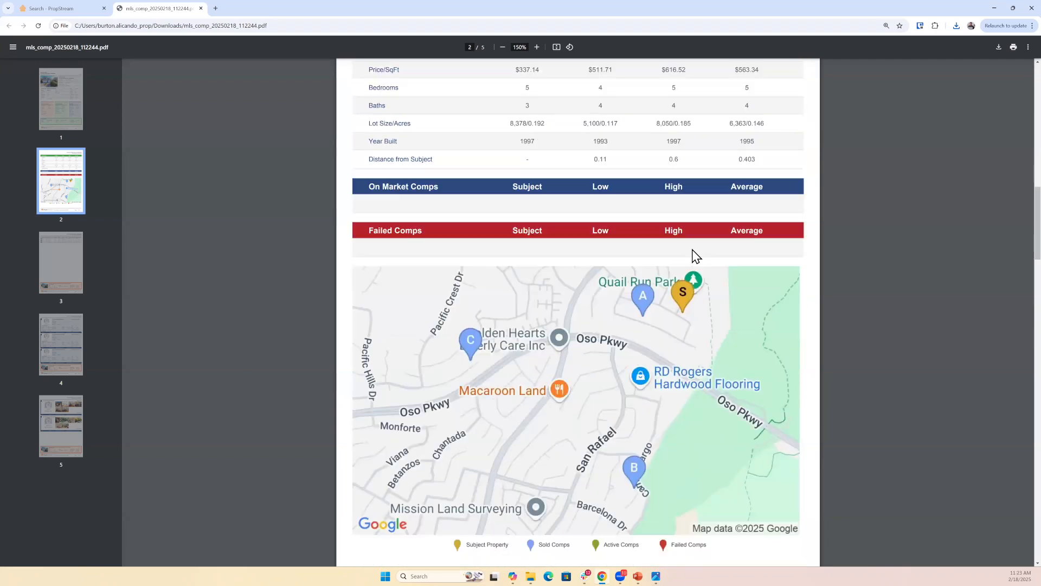
scroll(697, 256, "down", 1)
scroll(681, 324, "down", 1)
scroll(652, 337, "down", 7)
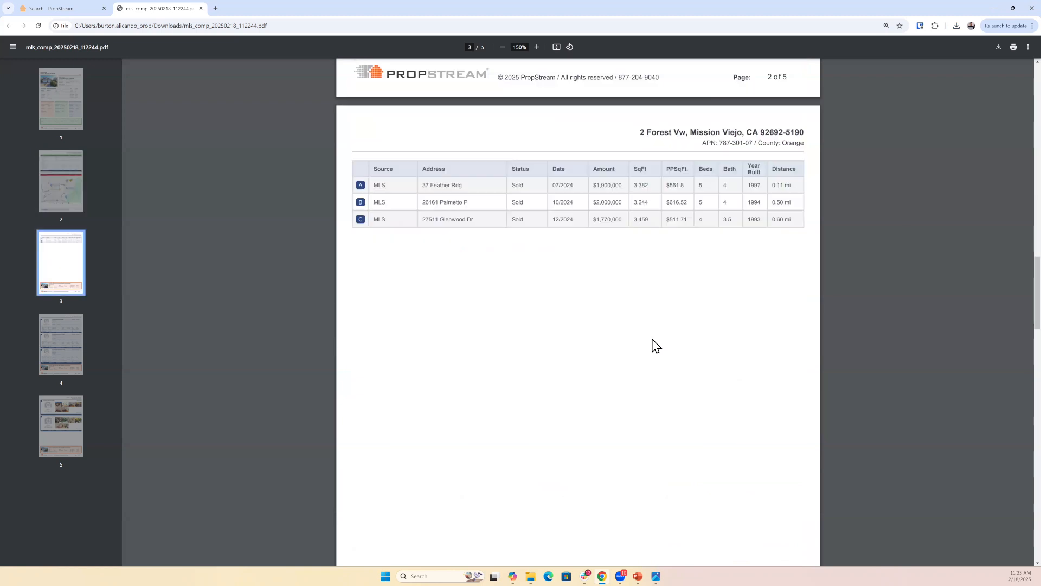
scroll(638, 345, "down", 9)
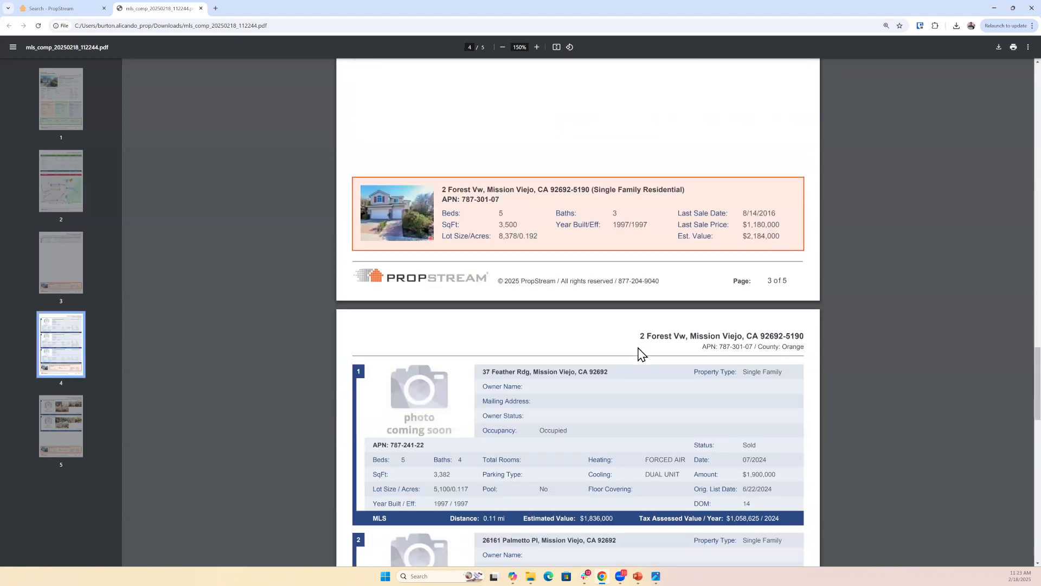
scroll(596, 329, "down", 8)
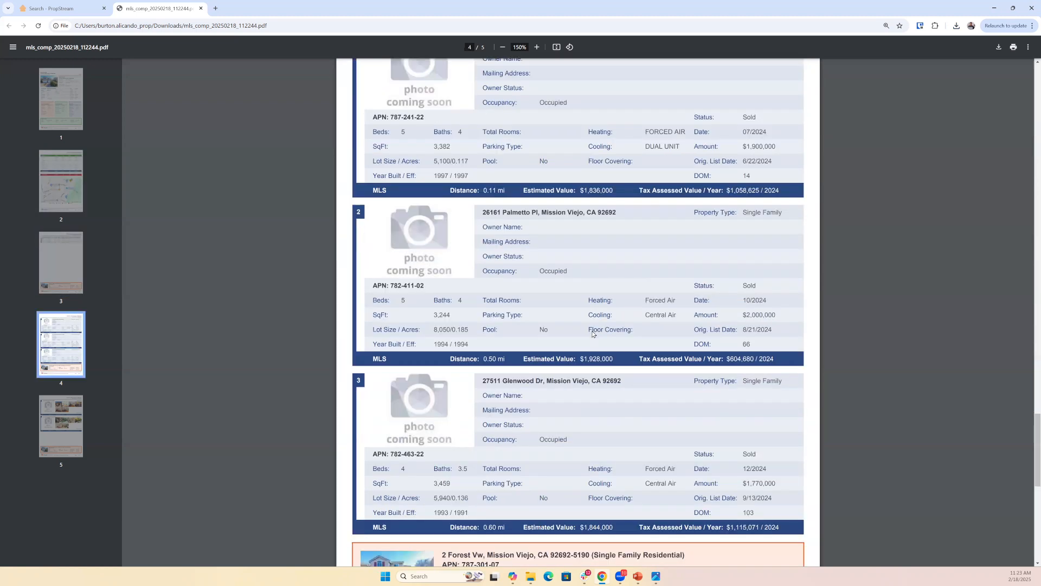
scroll(594, 339, "down", 2)
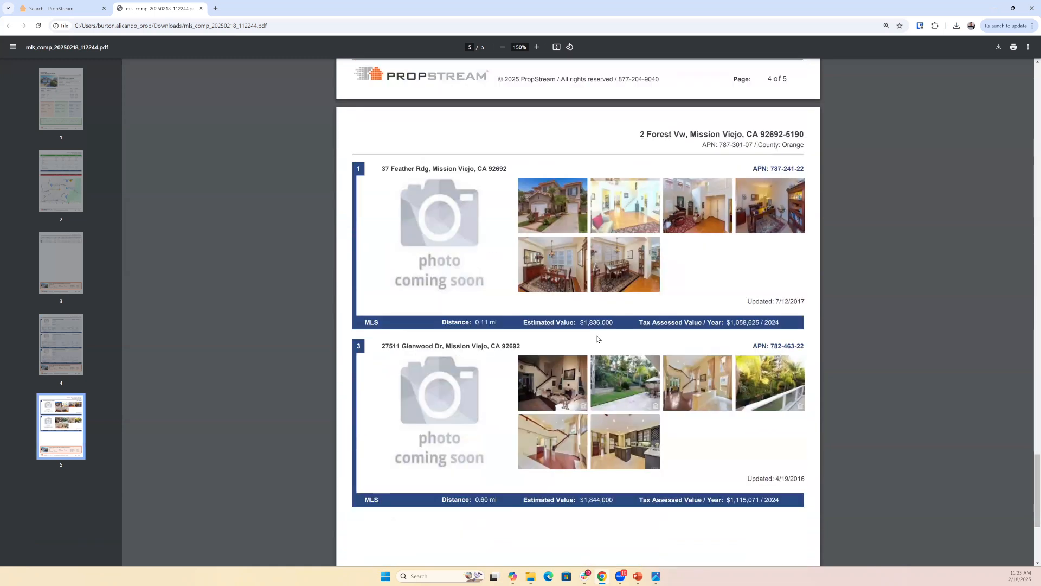
scroll(597, 339, "down", 1)
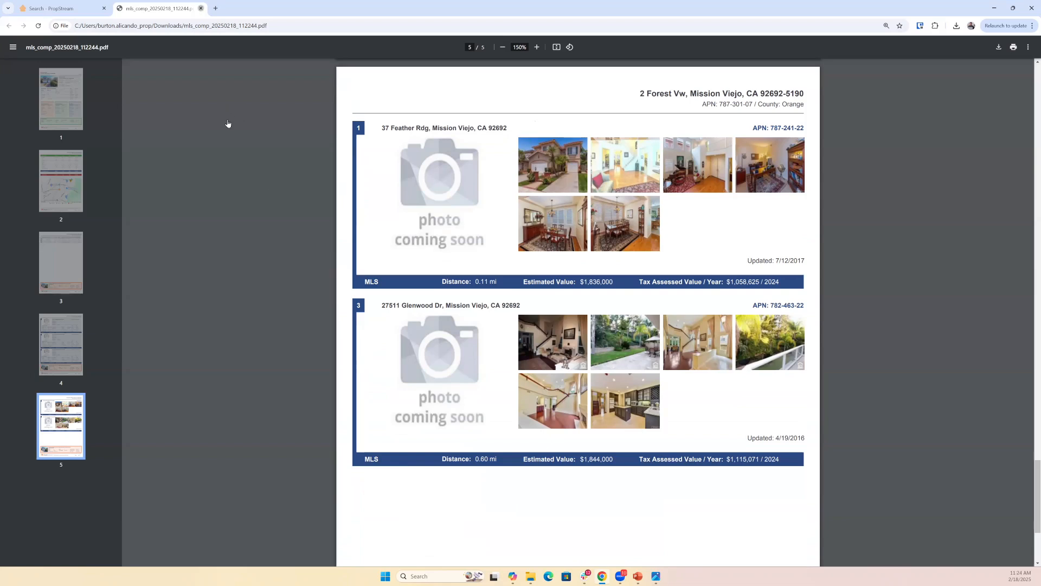
key("ctrl+w")
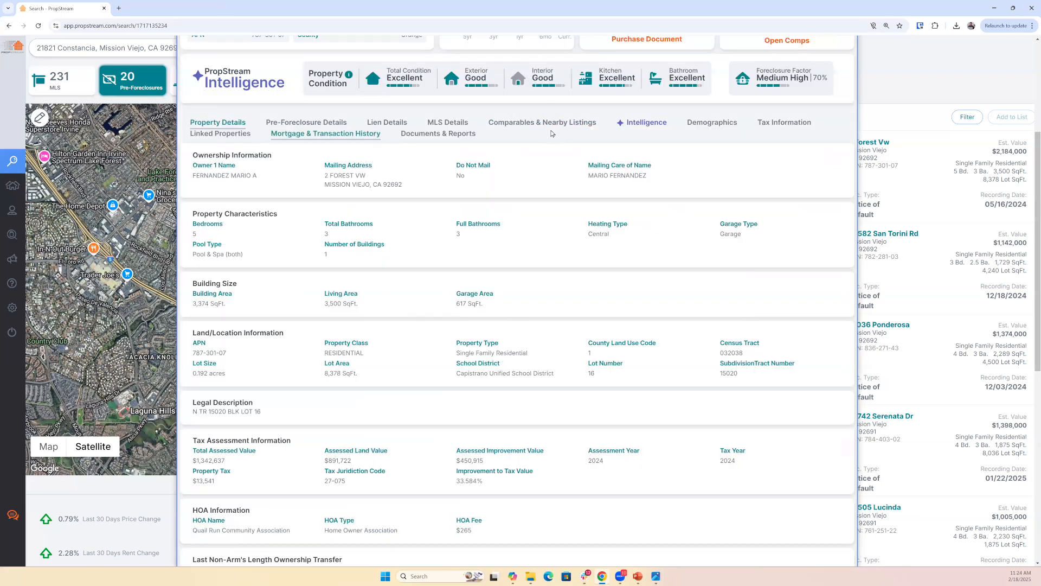
- Open the property's Intelligence section and read its Property Condition and Foreclosure Factor ratings
left_click(551, 133)
left_click(647, 129)
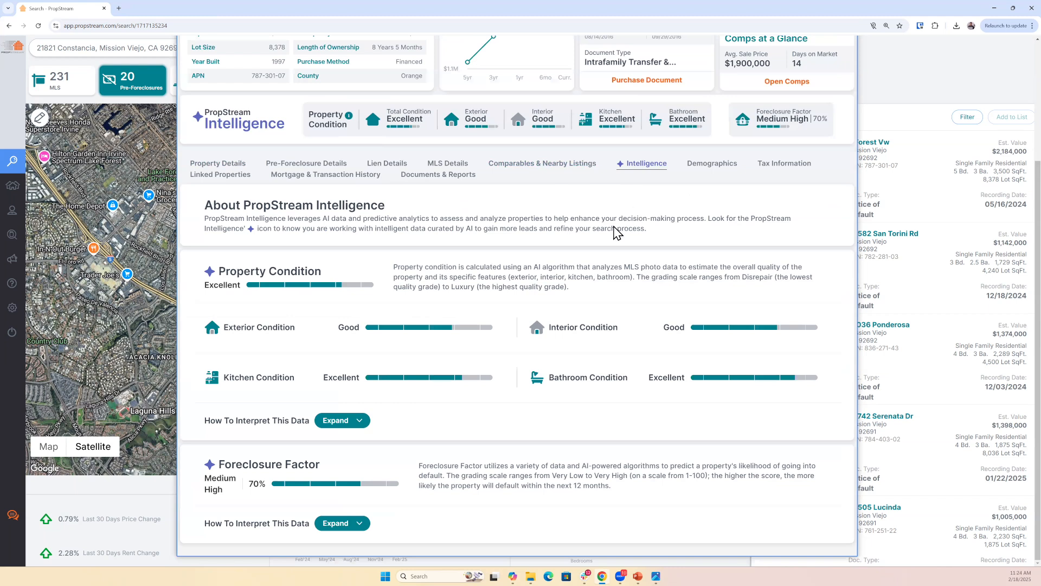
scroll(593, 261, "up", 1)
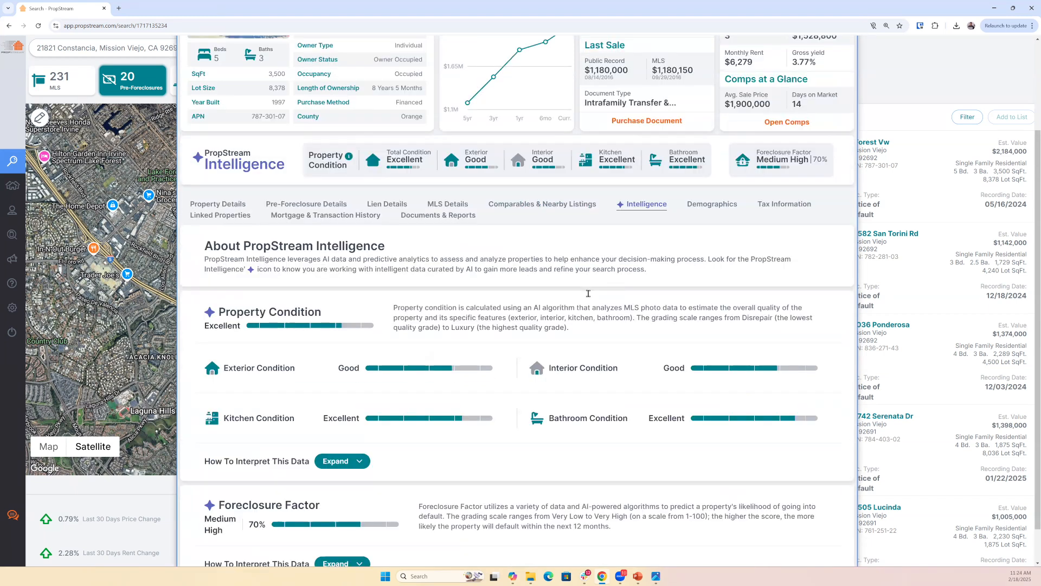
scroll(586, 295, "up", 1)
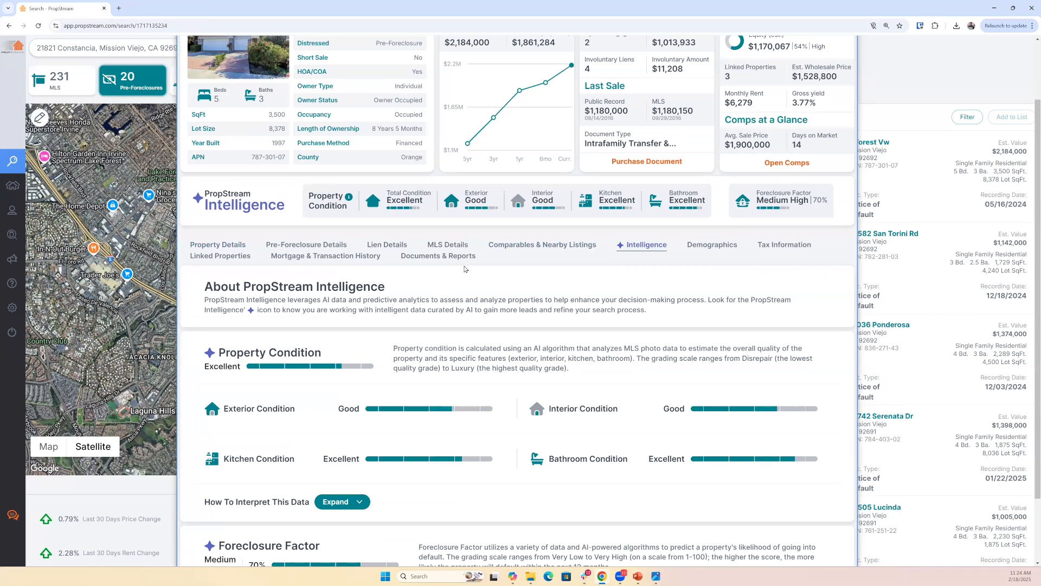
- Browse the subject property's exterior, living room and dining room listing photos and close the gallery
scroll(265, 134, "up", 2)
left_click(282, 147)
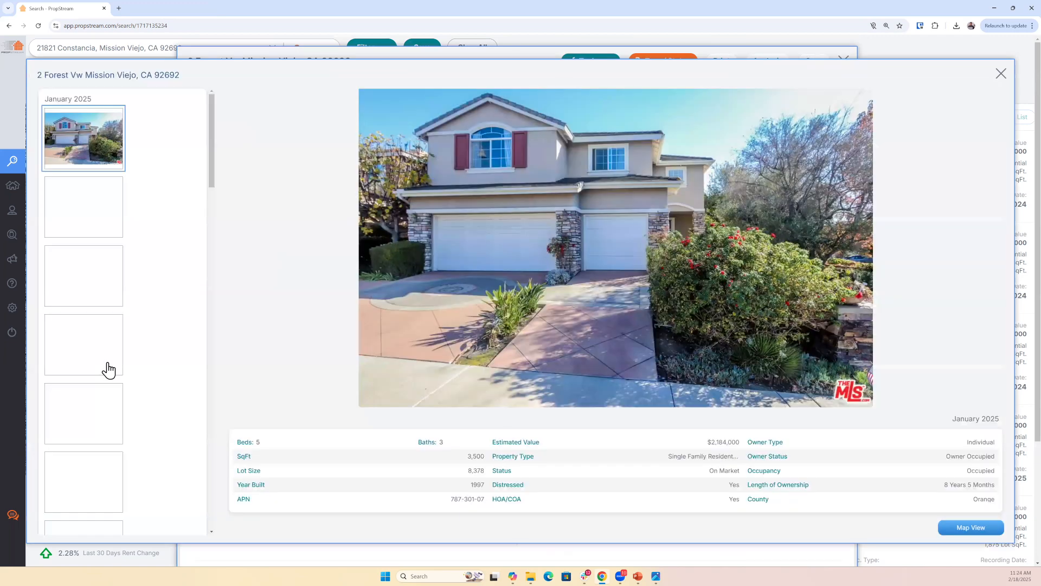
scroll(110, 364, "down", 3)
left_click(111, 394)
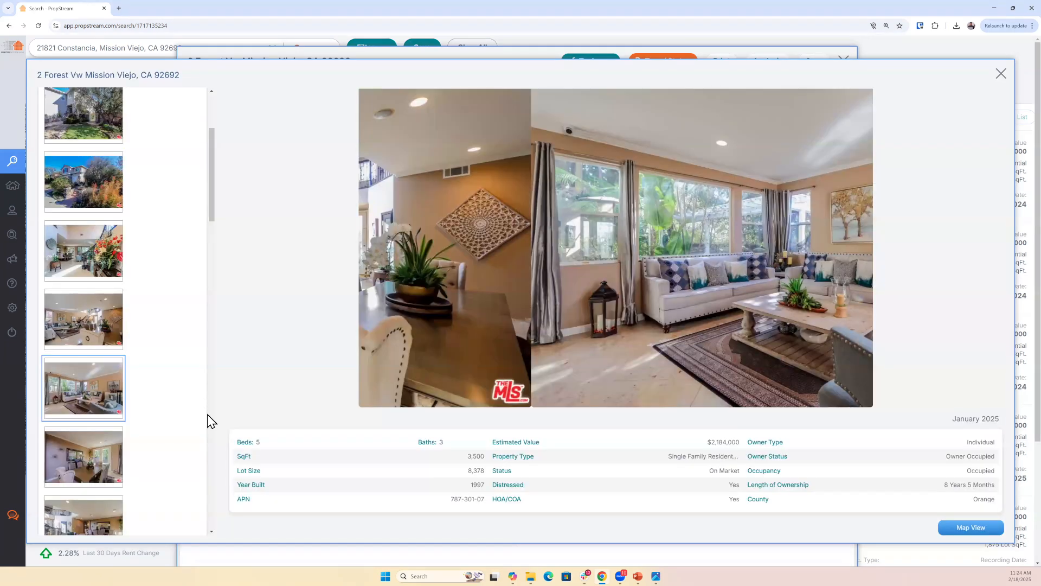
left_click(102, 424)
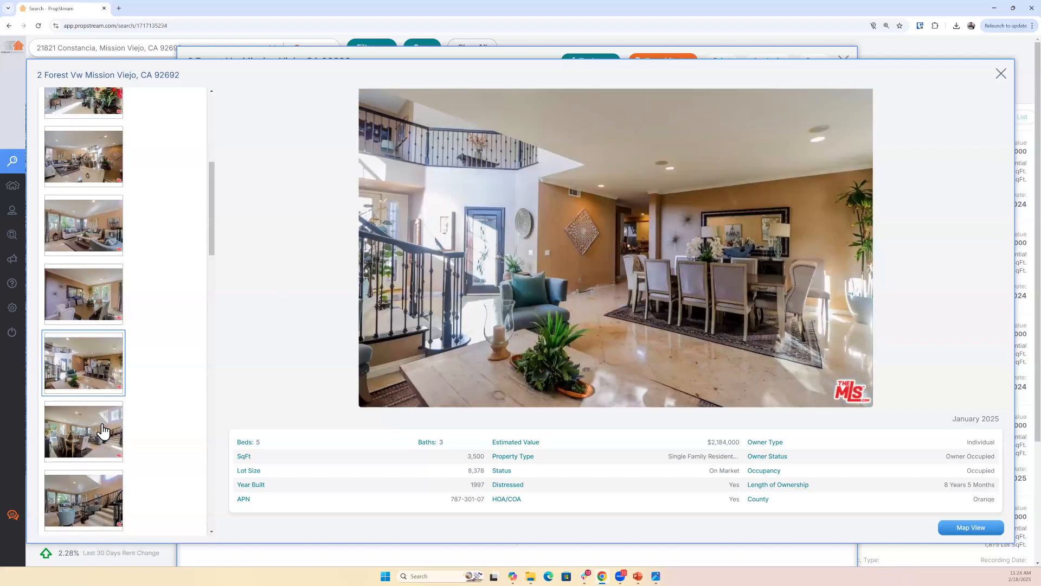
left_click(102, 425)
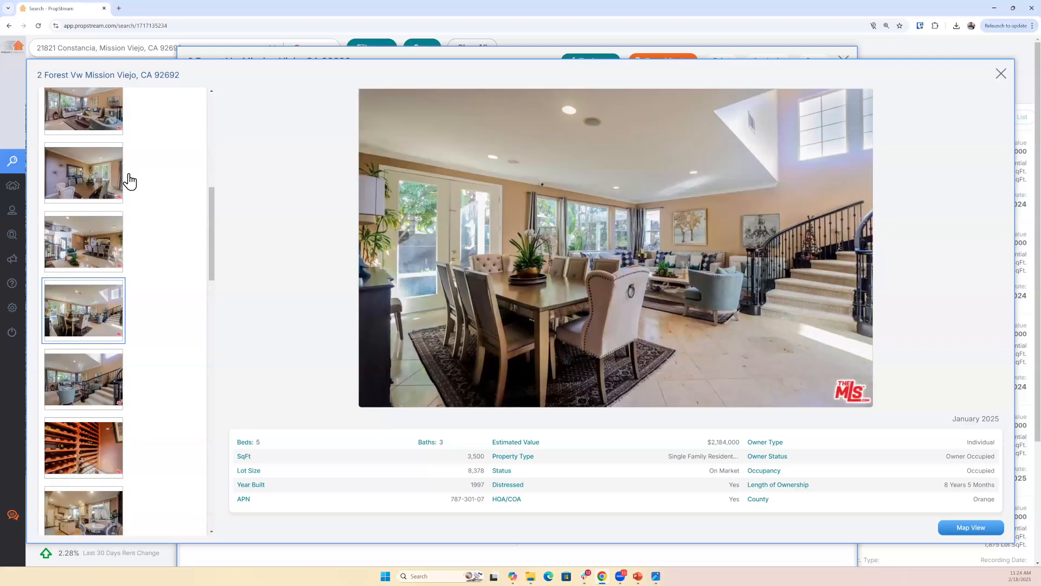
left_click(1002, 75)
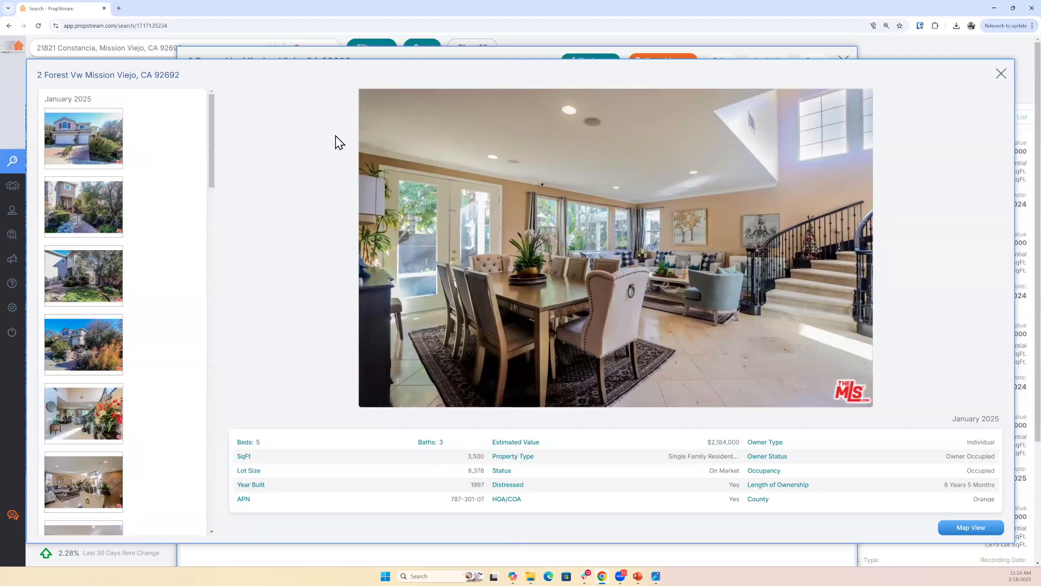
left_click(259, 126)
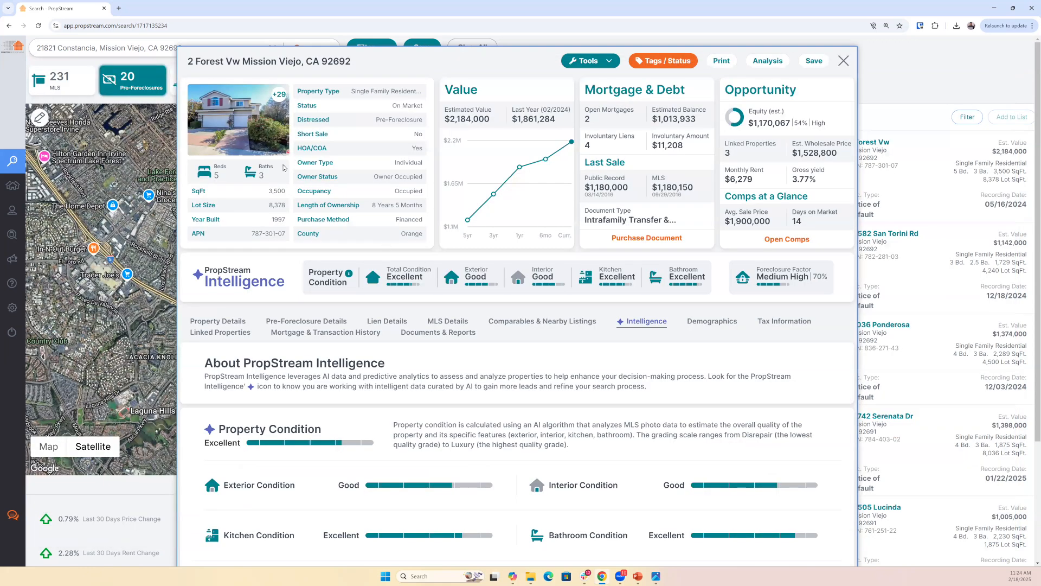
- Check the property's Total Condition and Exterior ratings and reopen its listing photo gallery
left_click_drag(377, 278, 434, 290)
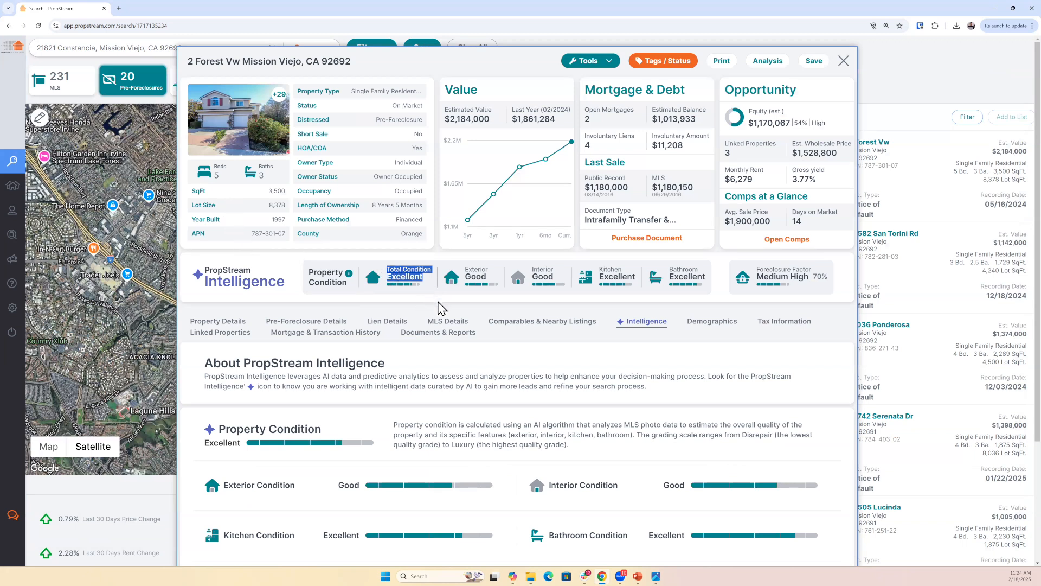
left_click(477, 279)
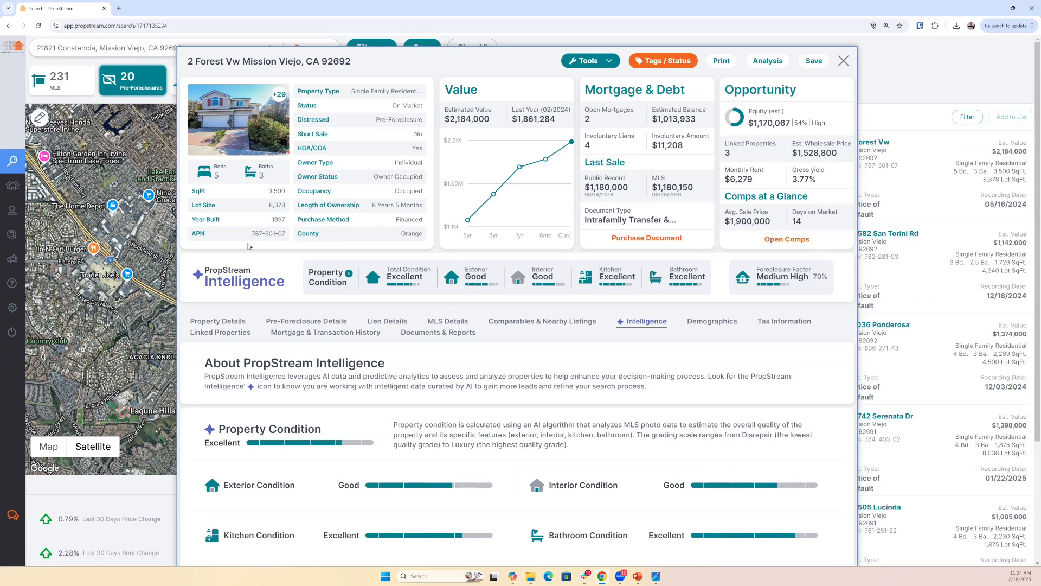
left_click(213, 154)
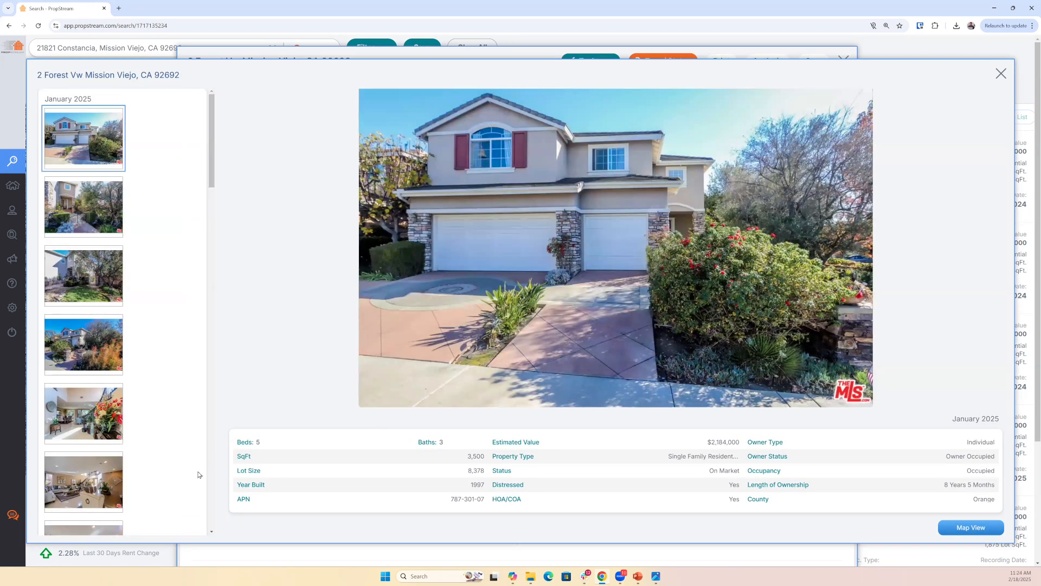
- Browse the home office and kitchen photos in the subject property's listing gallery and close the gallery
scroll(201, 473, "down", 10)
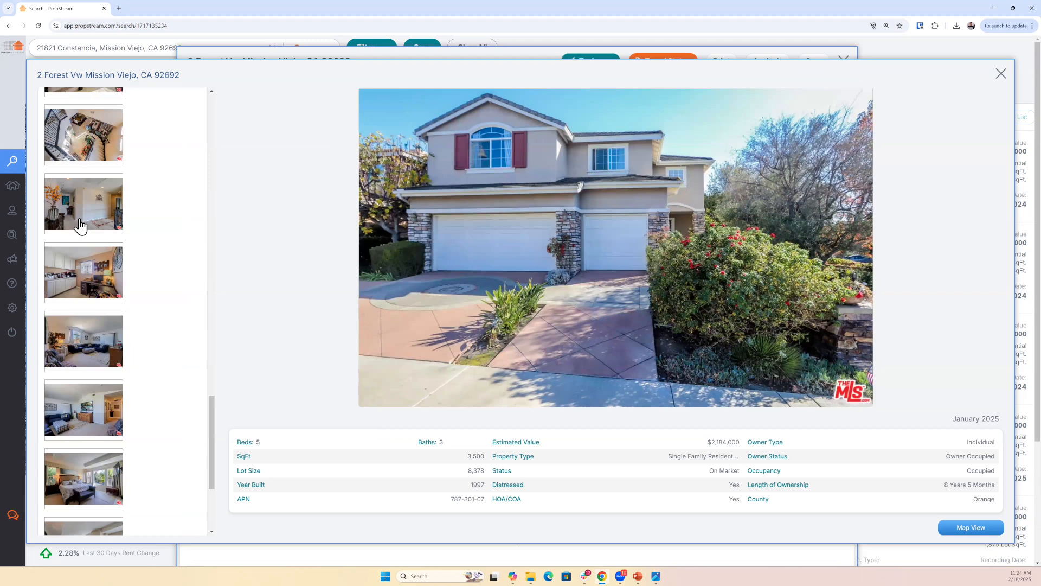
scroll(97, 232, "up", 4)
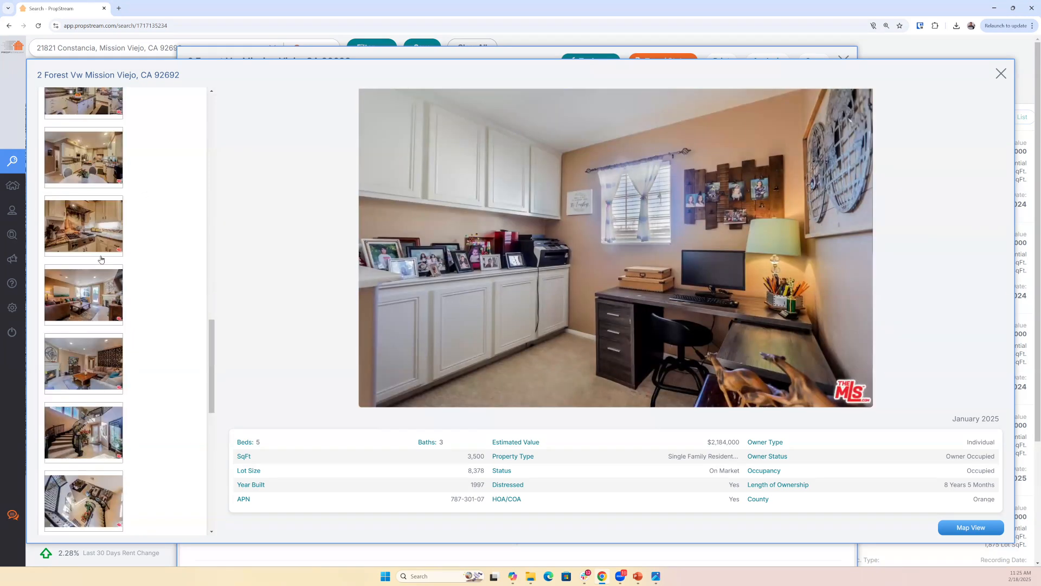
left_click(103, 241)
key("Left")
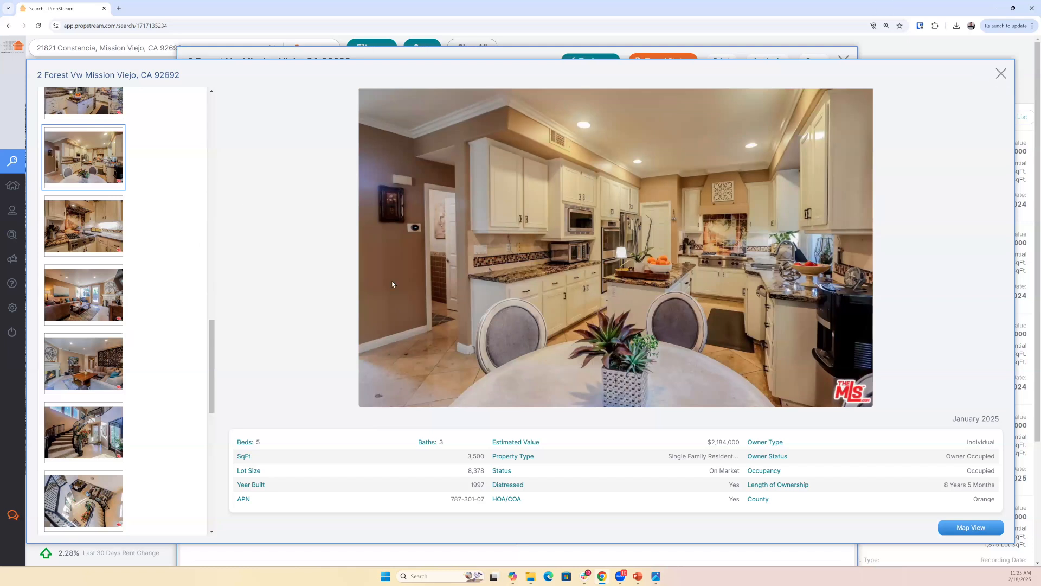
key("Escape")
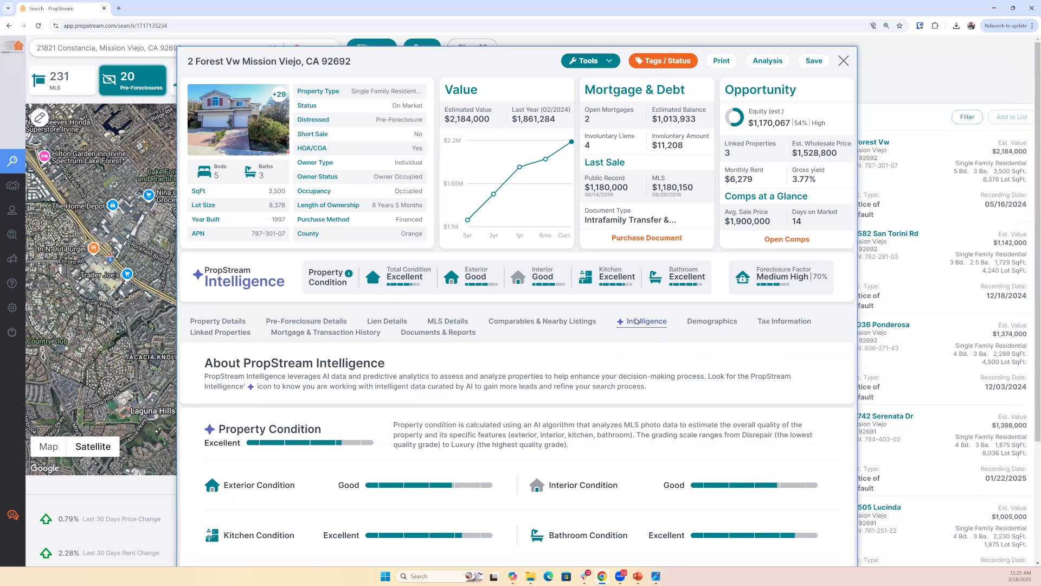
- Expand How To Interpret This Data under Property Condition and read the grade definitions from Luxury to Disrepair
scroll(325, 418, "down", 3)
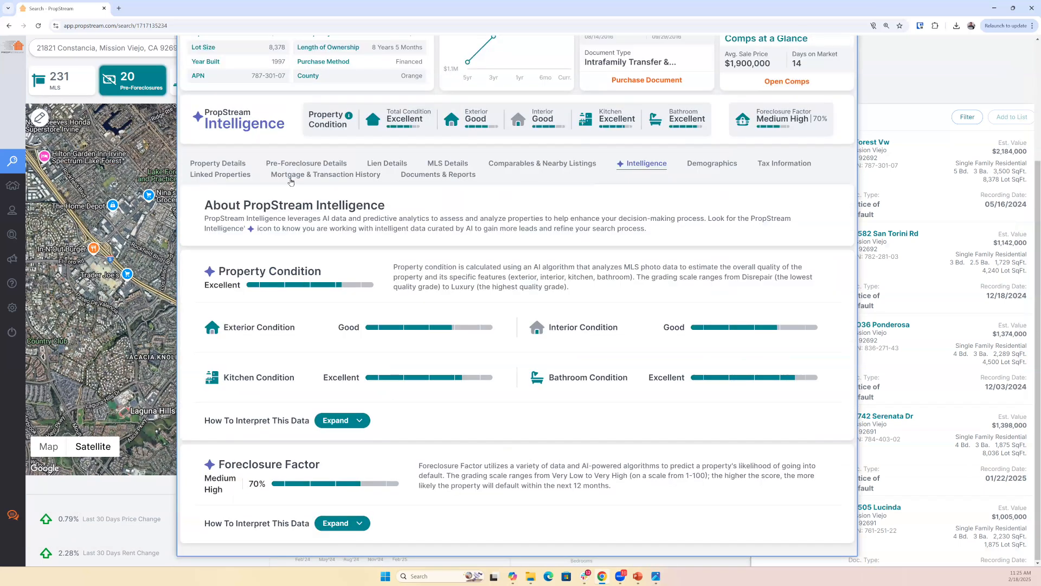
left_click(342, 420)
scroll(483, 409, "down", 3)
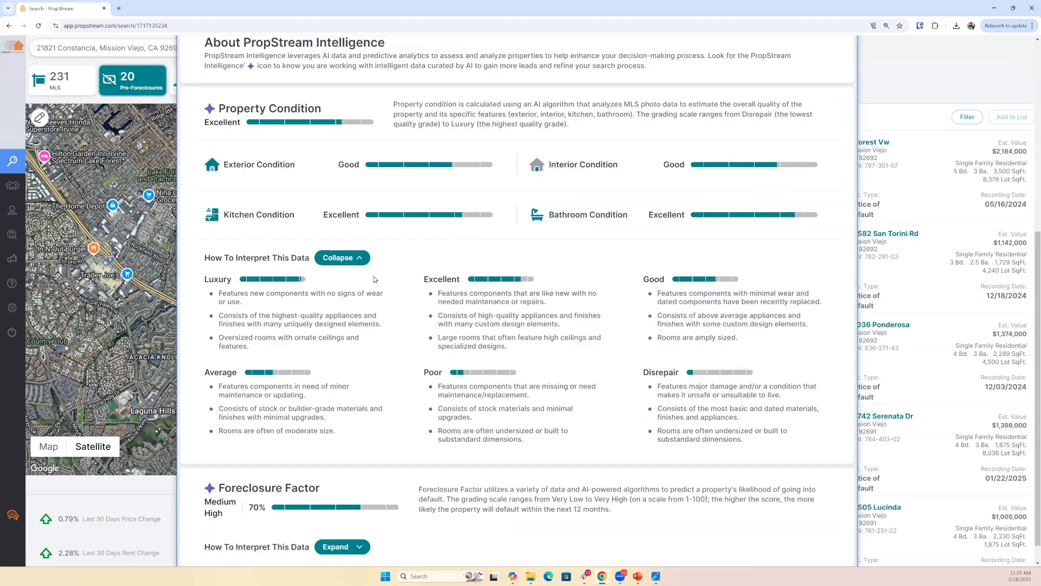
scroll(471, 275, "up", 5)
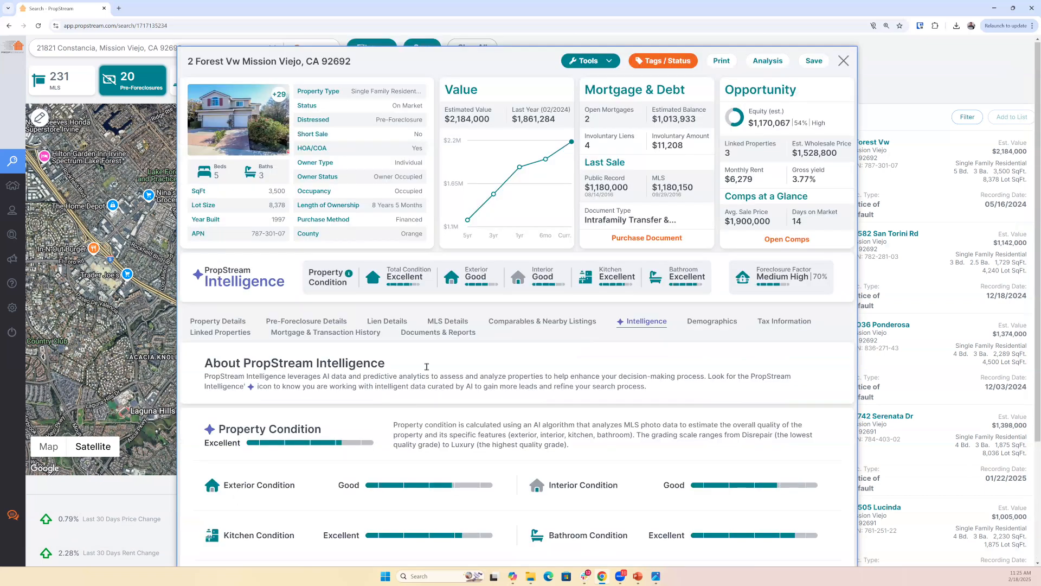
- Review the property's Pre-Foreclosure, Lien and MLS Details against its Foreclosure Factor rating
left_click(306, 322)
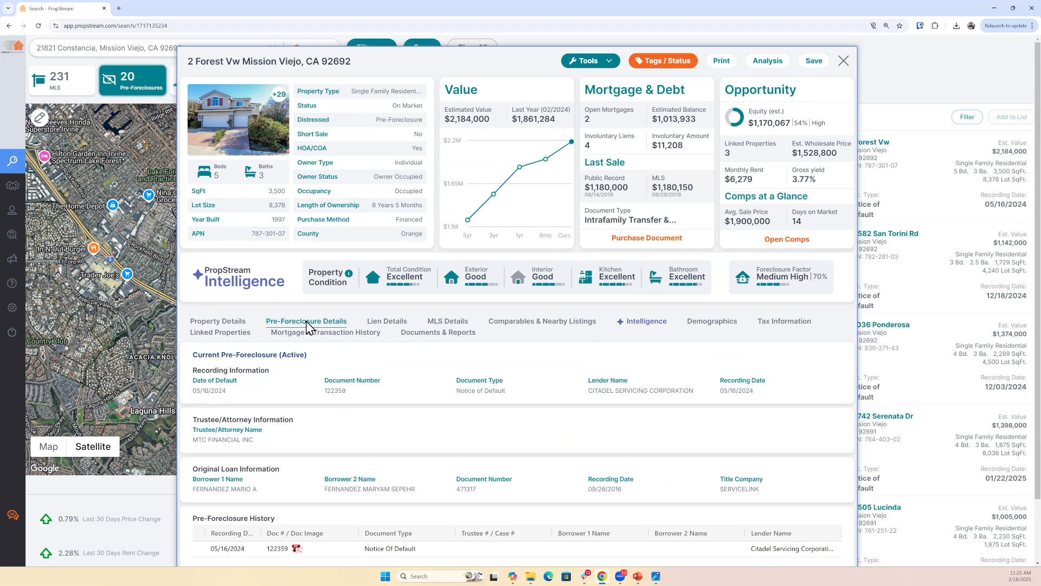
left_click_drag(758, 266, 814, 293)
left_click(814, 294)
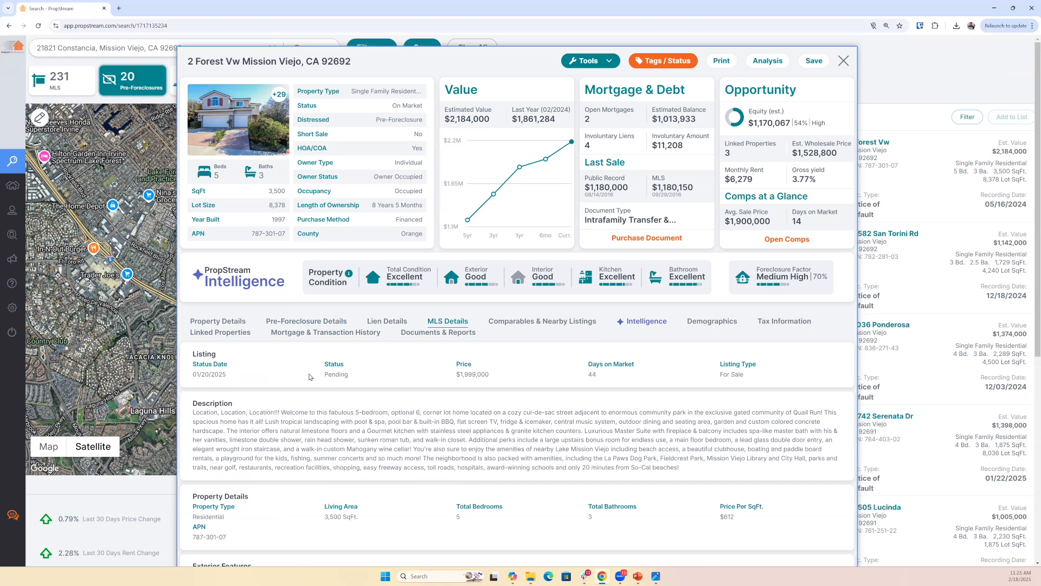
left_click_drag(311, 377, 334, 388)
left_click(317, 322)
left_click(375, 323)
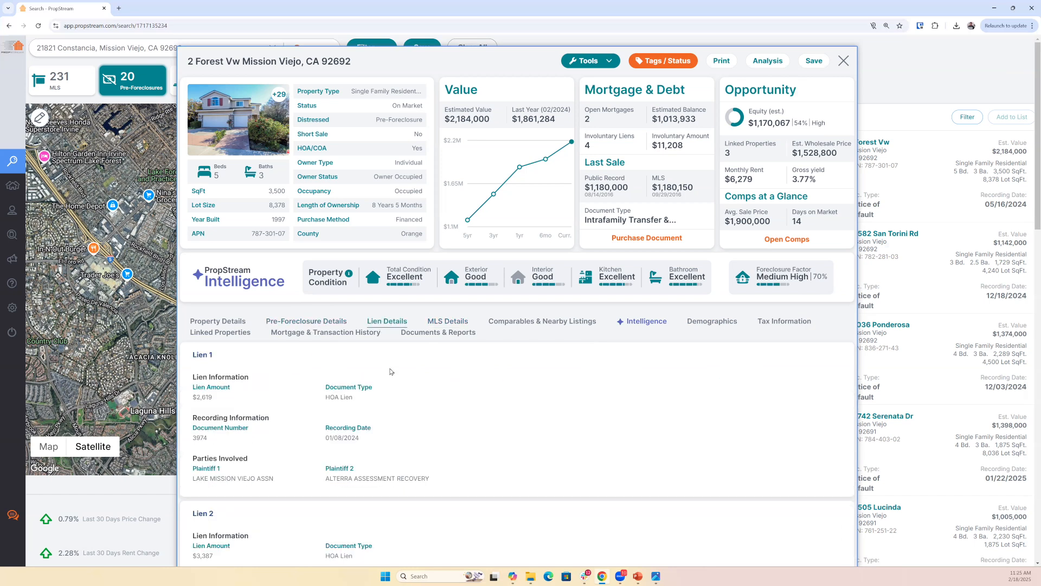
left_click(449, 322)
left_click_drag(795, 276, 785, 291)
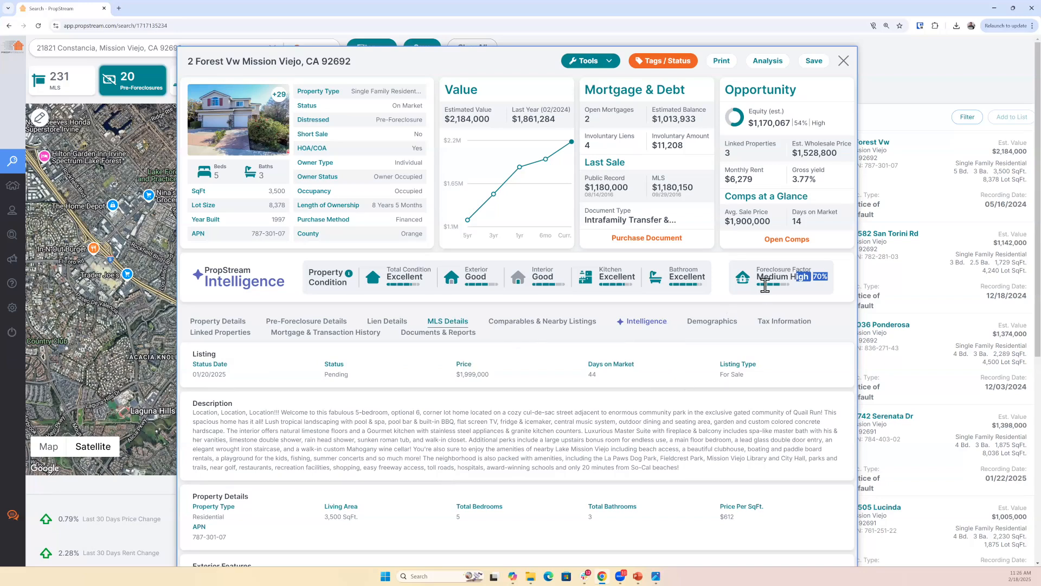
- Reopen the Intelligence section, expand How To Interpret This Data under Foreclosure Factor, and read the score ranges
left_click(646, 321)
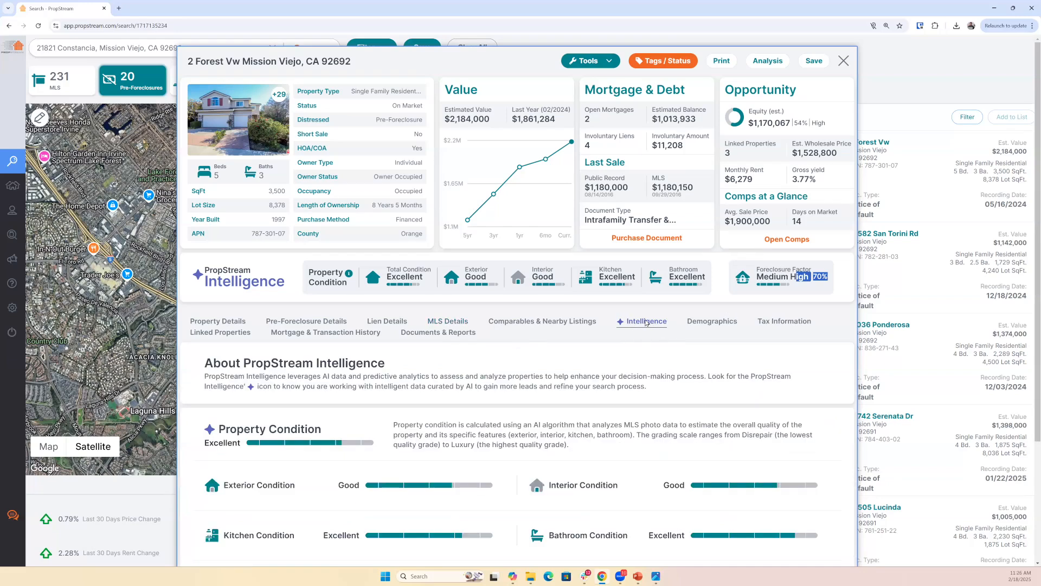
scroll(640, 372, "down", 3)
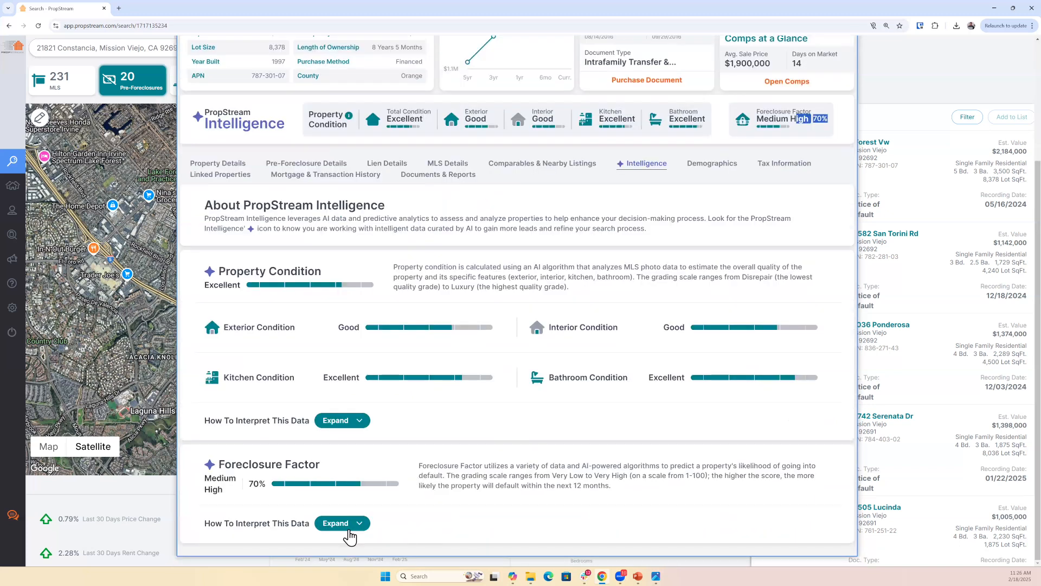
left_click(332, 525)
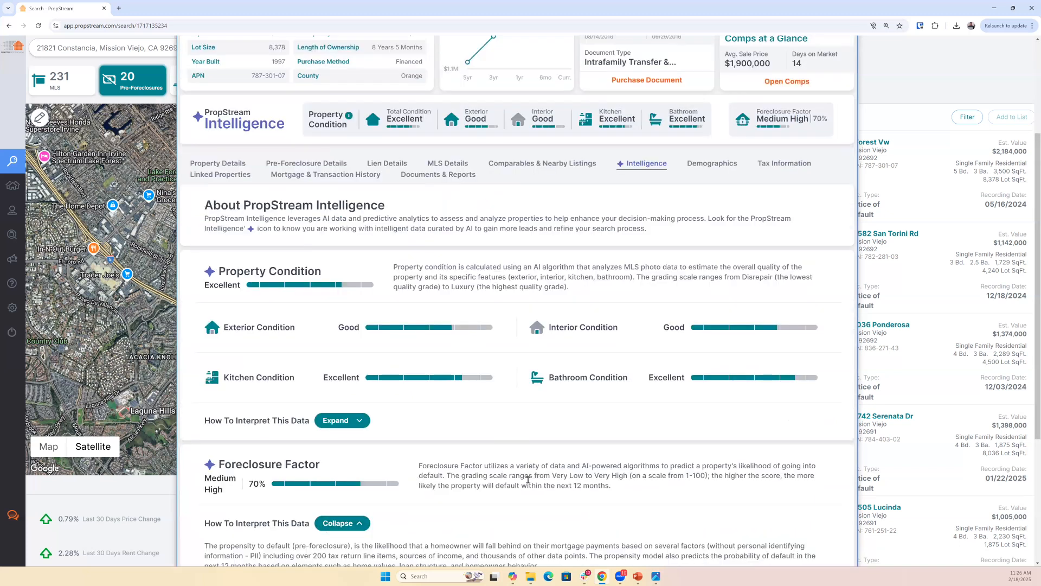
scroll(528, 480, "down", 4)
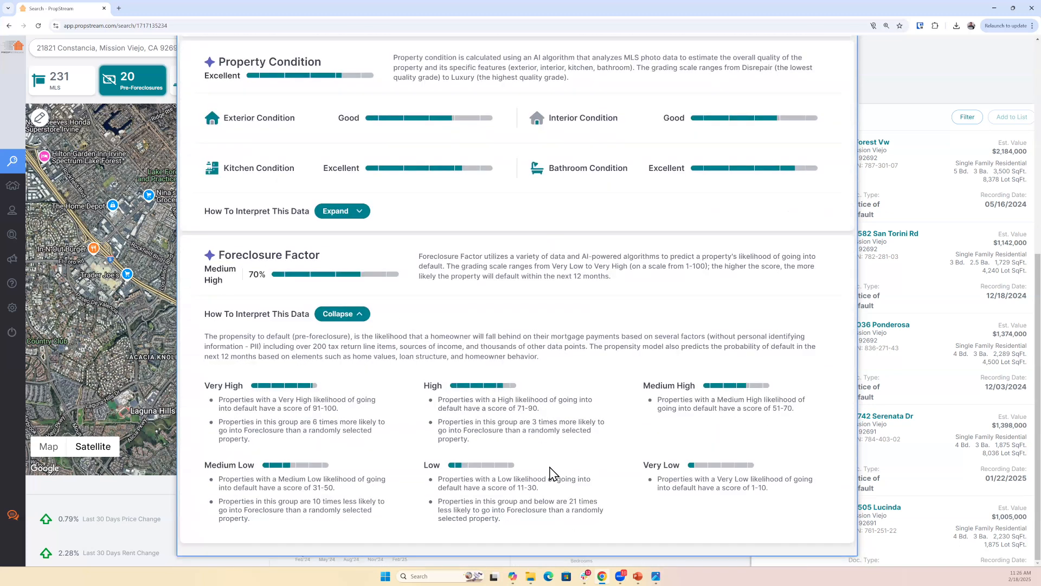
scroll(784, 157, "up", 3)
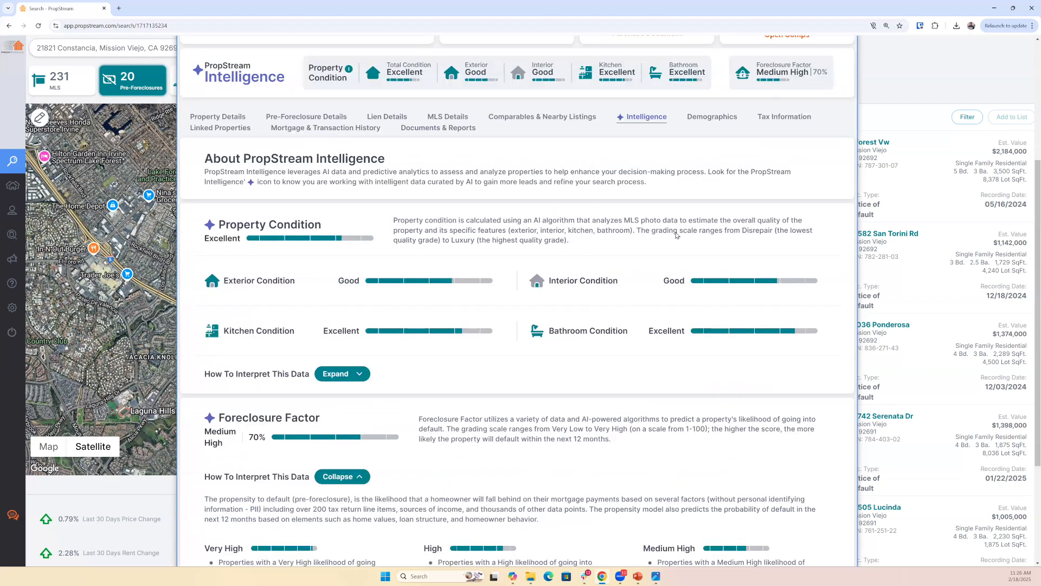
scroll(677, 234, "down", 3)
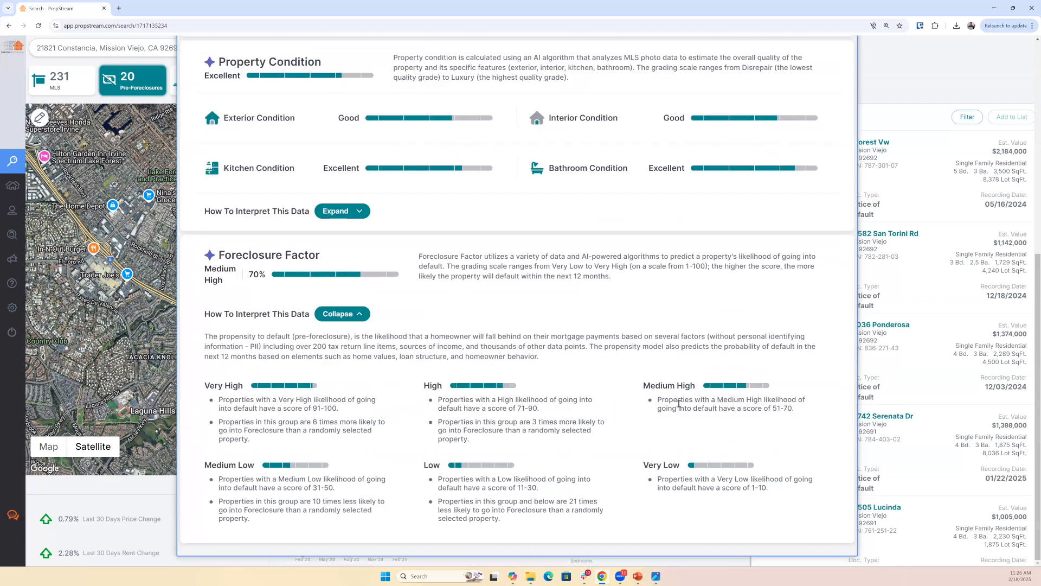
- Highlight the Foreclosure Factor definition for Medium High and the foreclosure likelihood statement for the High group
left_click_drag(658, 399, 792, 406)
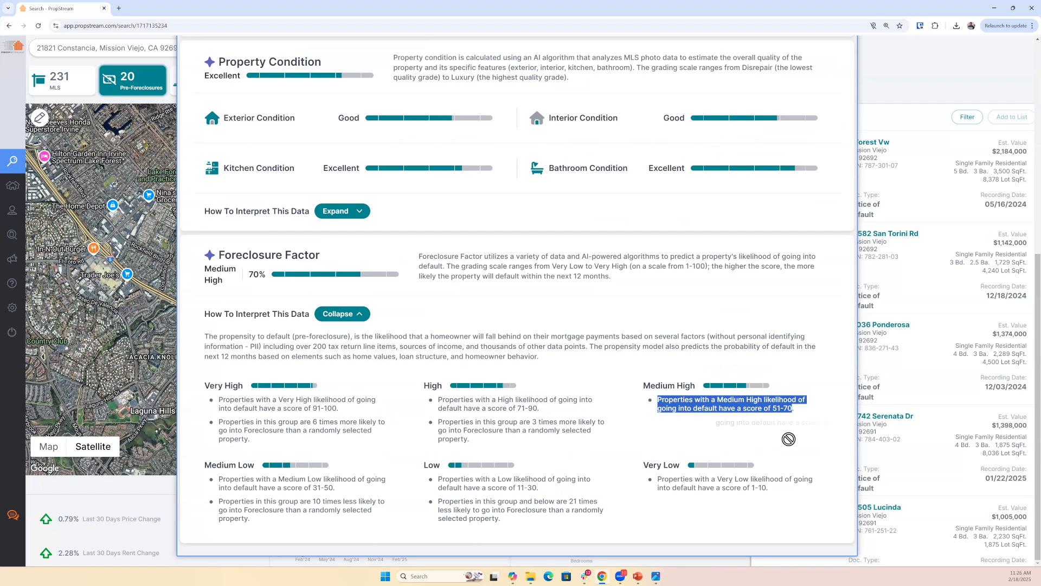
left_click(490, 443)
triple_click(563, 426)
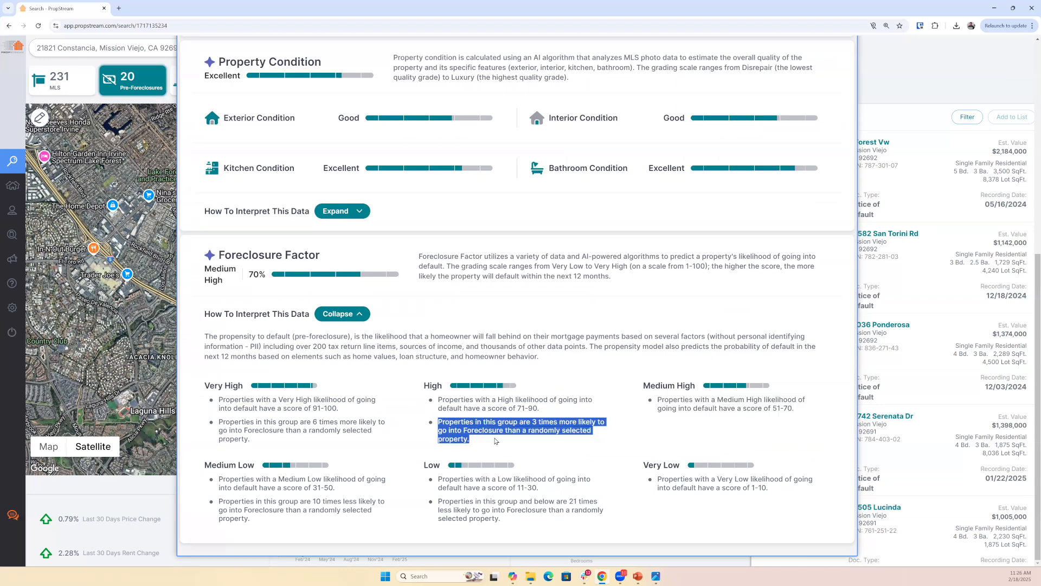
left_click(437, 383)
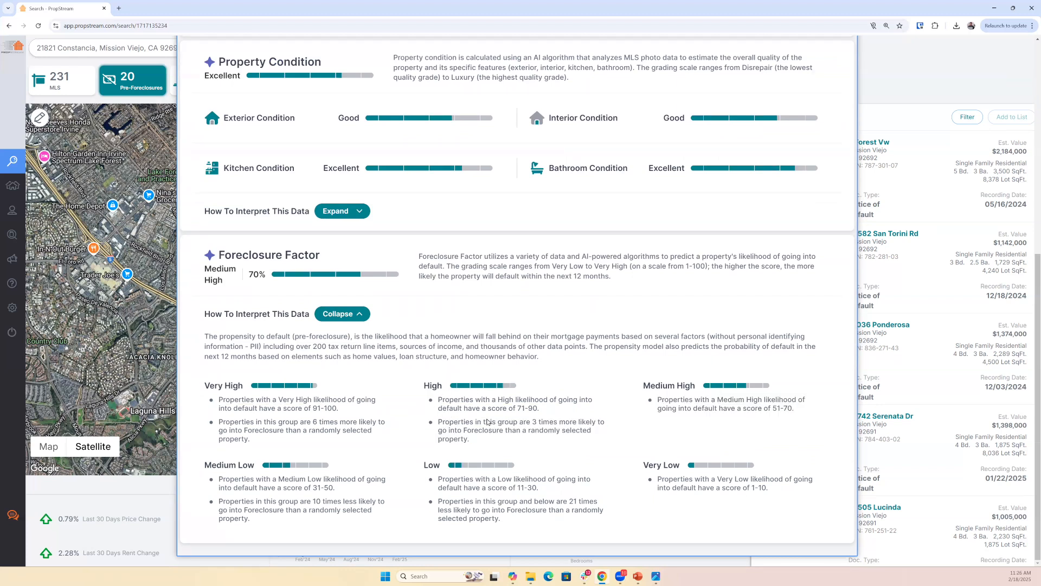
triple_click(553, 426)
left_click(694, 430)
- Open the property's Demographics and highlight the search-radius note and the Renter share under Percentage of Owners vs Renters
scroll(358, 245, "up", 5)
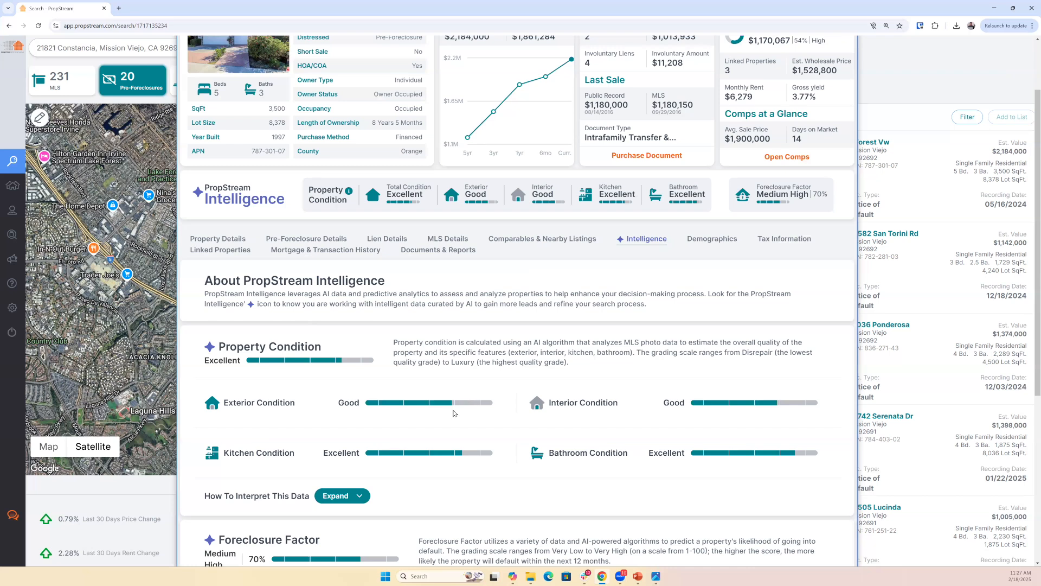
scroll(542, 374, "down", 5)
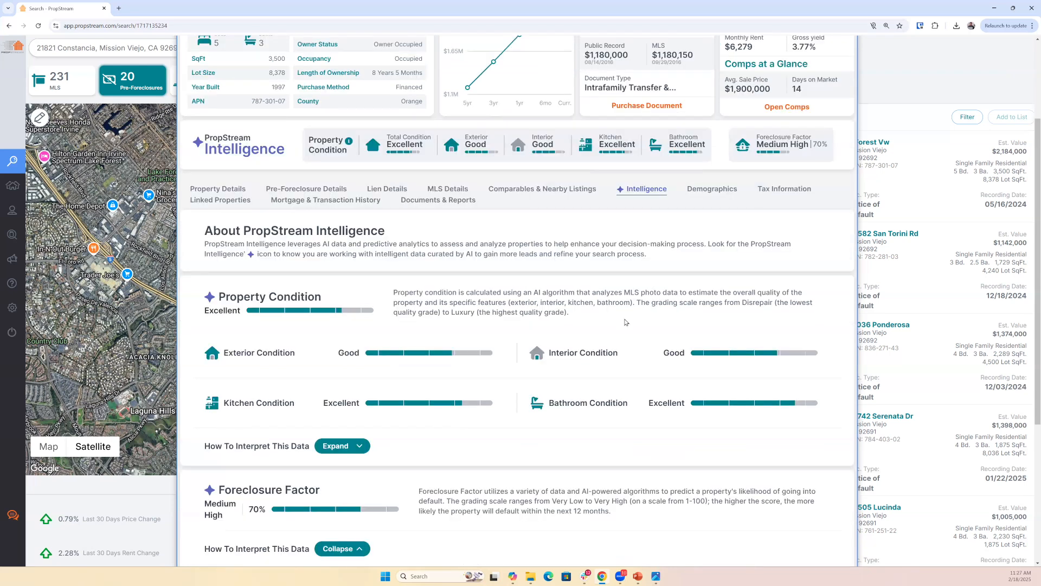
scroll(754, 173, "up", 3)
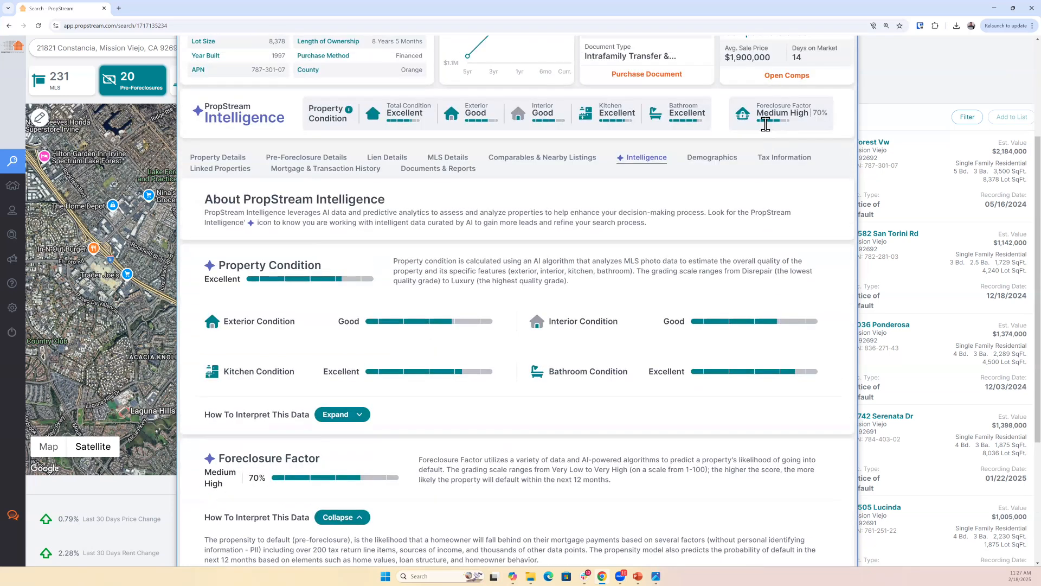
scroll(766, 130, "up", 3)
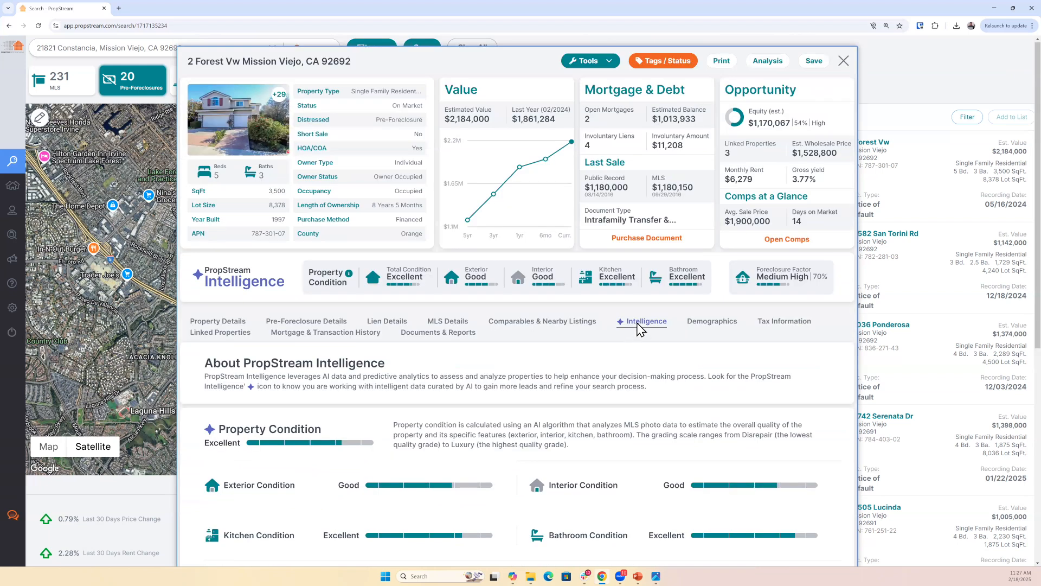
left_click(700, 321)
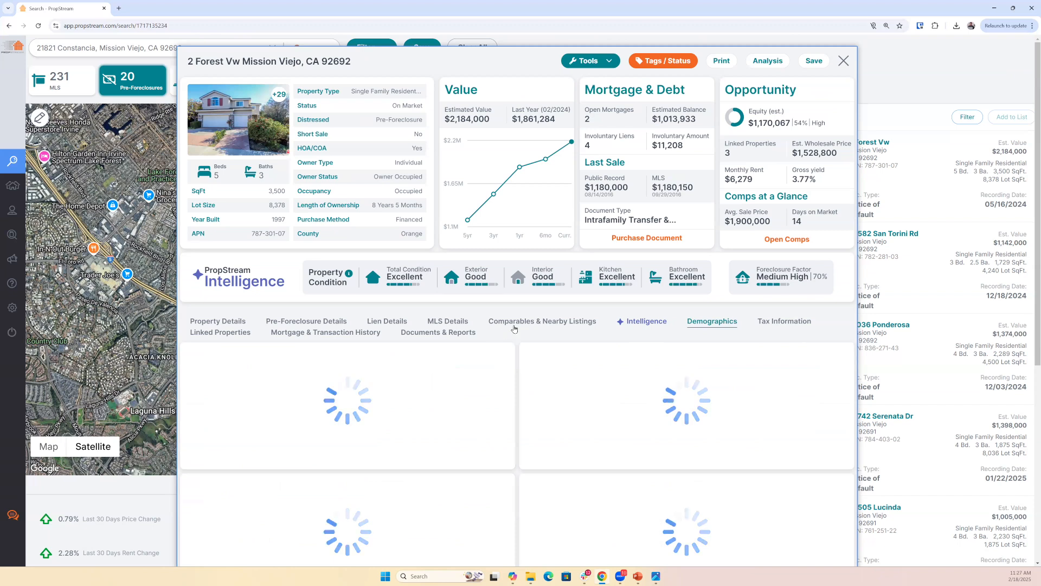
scroll(536, 329, "down", 1)
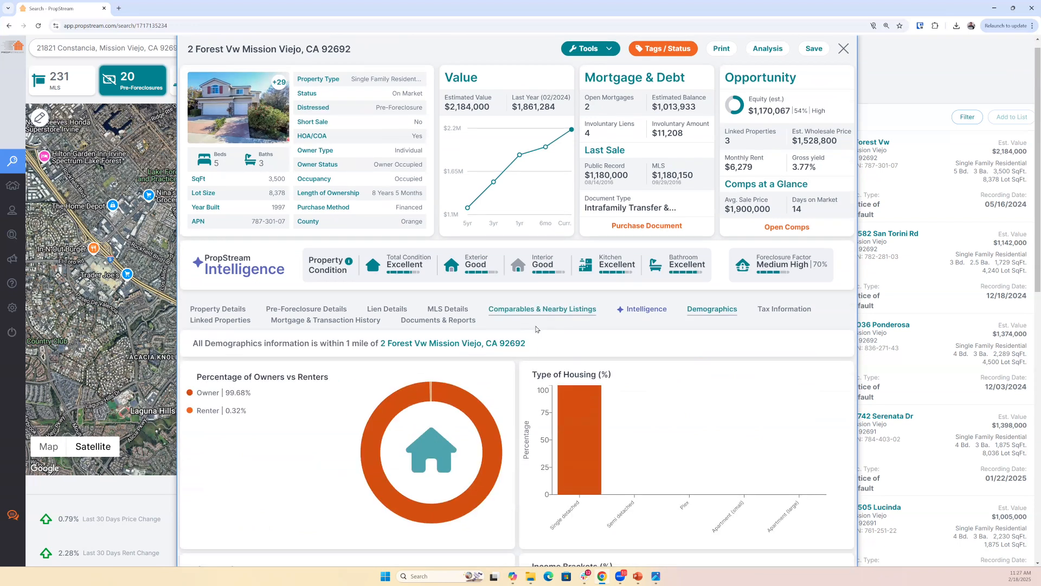
scroll(536, 330, "down", 2)
left_click_drag(345, 234, 532, 243)
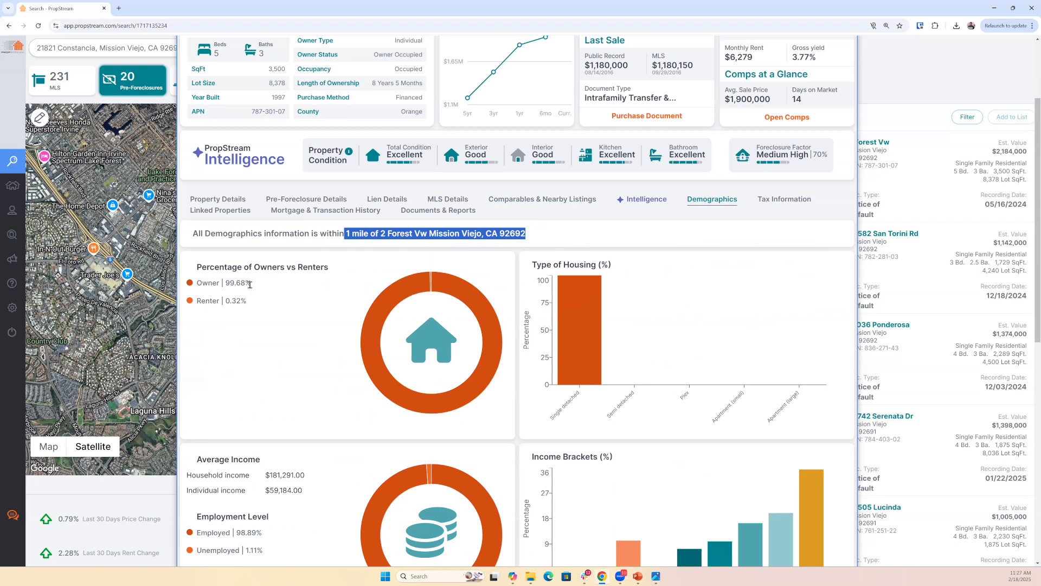
left_click_drag(252, 283, 268, 309)
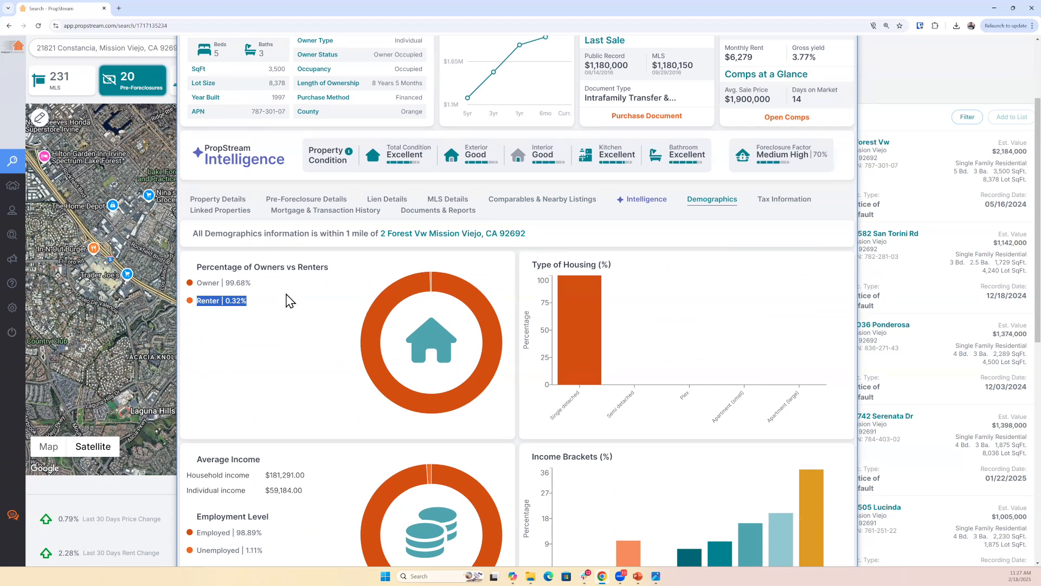
- Close the Mission Viejo property and open the details of a single-family home in Fountain Valley from the map
scroll(840, 76, "up", 3)
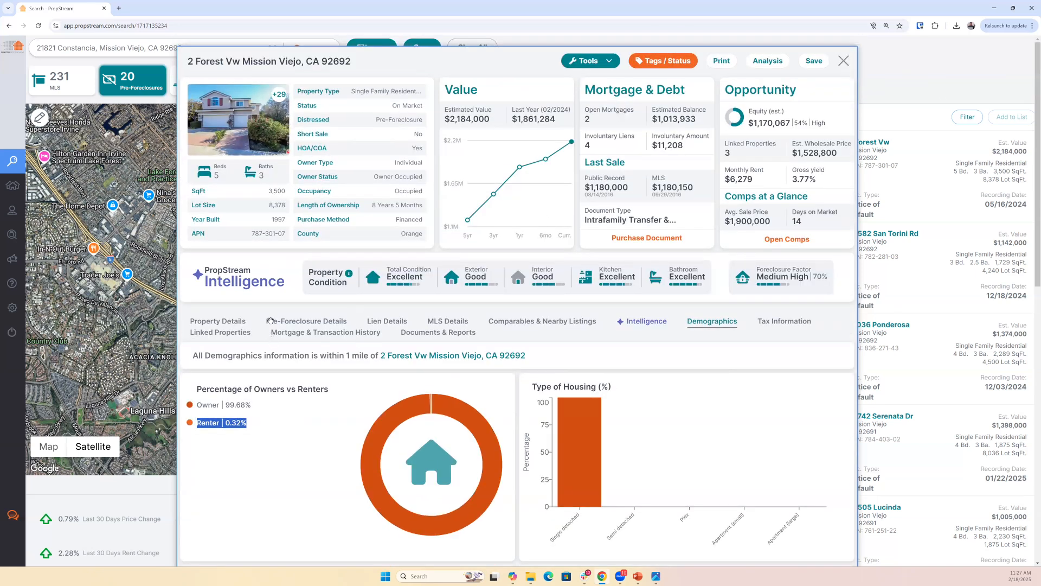
left_click(157, 207)
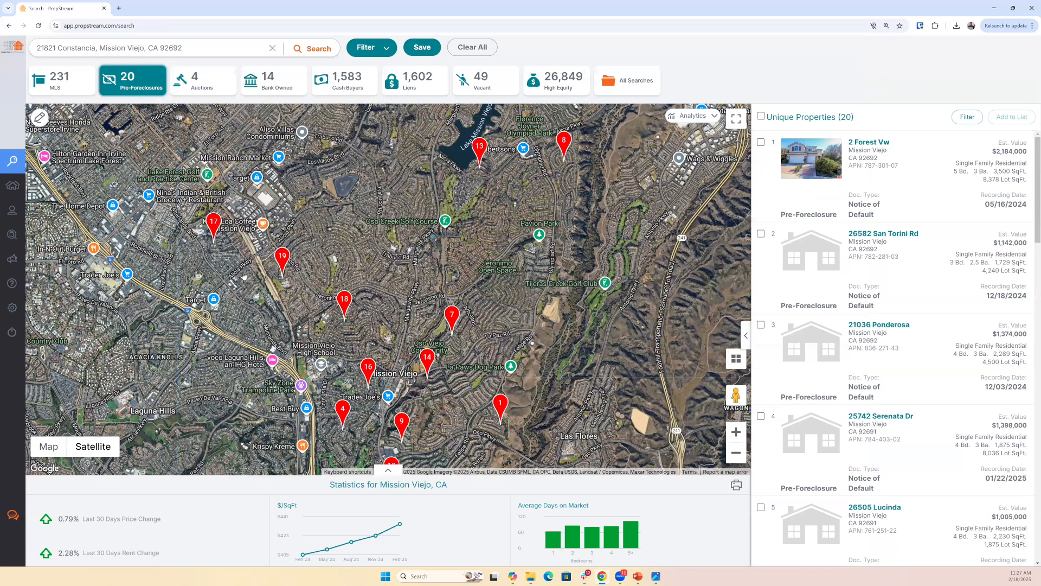
scroll(273, 259, "down", 2)
left_click_drag(274, 260, 316, 308)
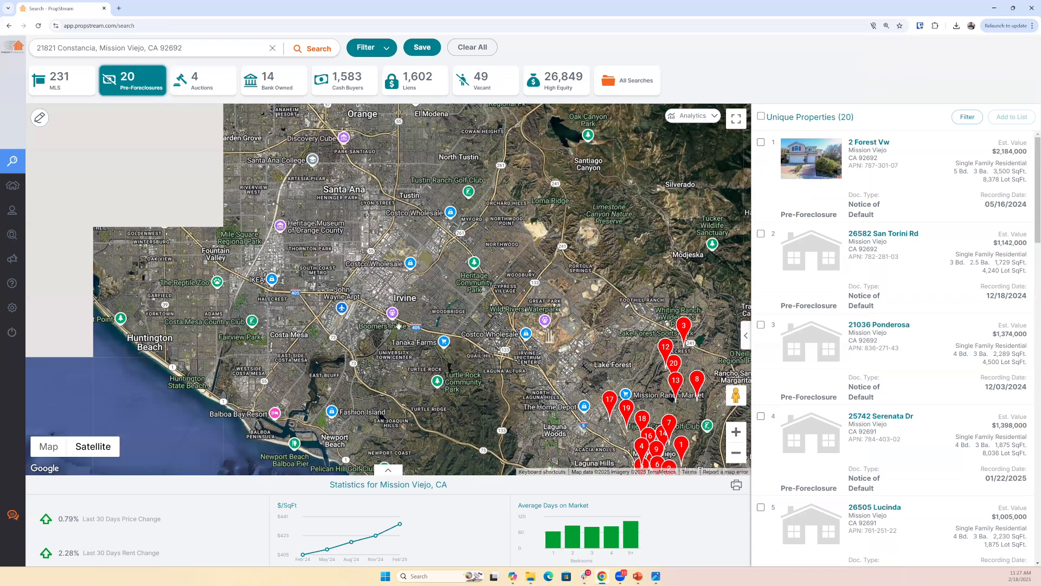
scroll(399, 326, "up", 10)
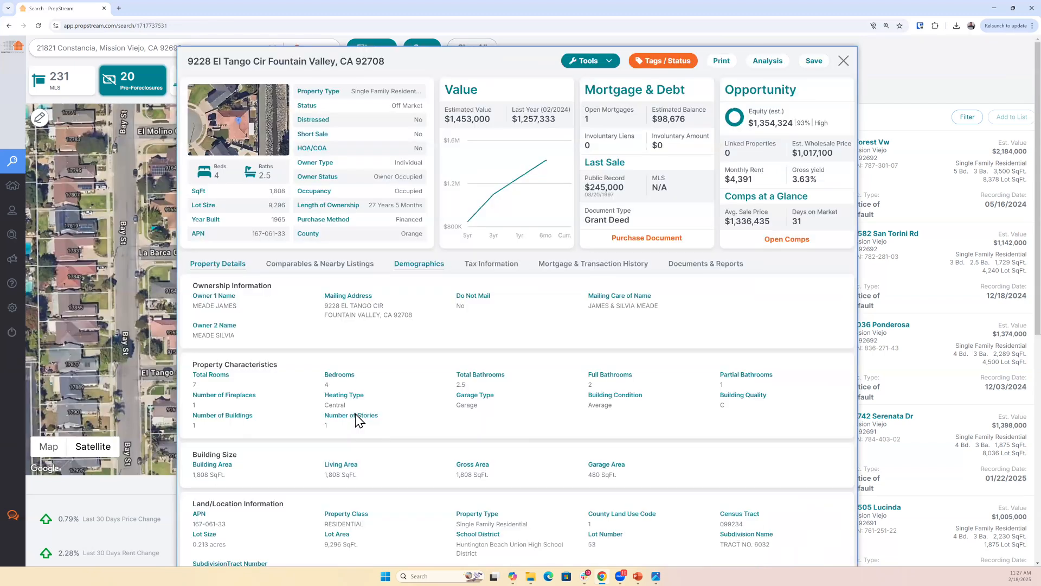
- Check the Renter share in the Fountain Valley home's Demographics, close its details, and return to the address search
left_click(425, 265)
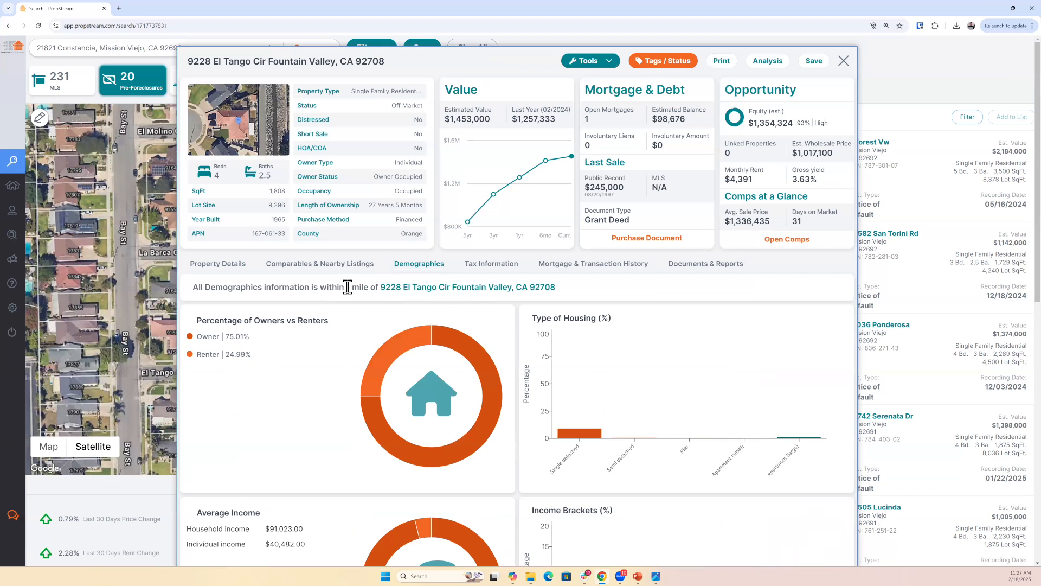
triple_click(203, 352)
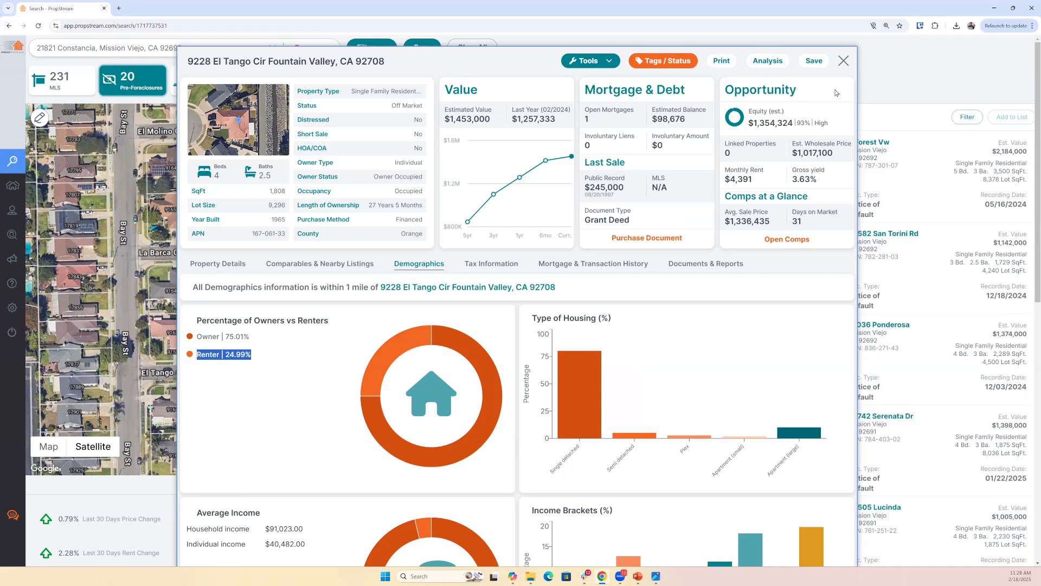
left_click(197, 38)
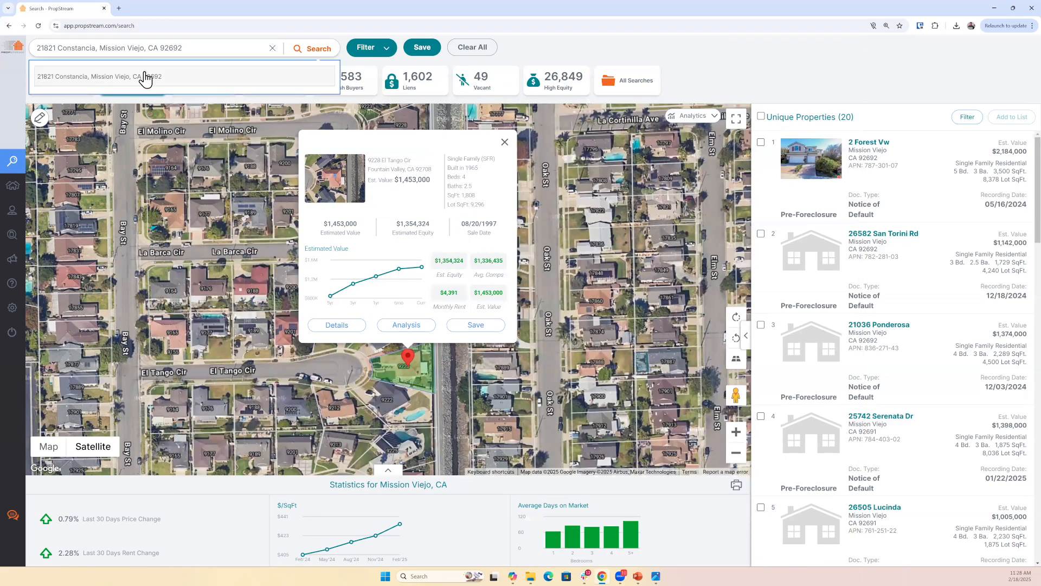
- Open the details of the suggested Mission Viejo address, check its Demographics, and highlight the Tax Bill Mailing Address in Tax Information
left_click(146, 80)
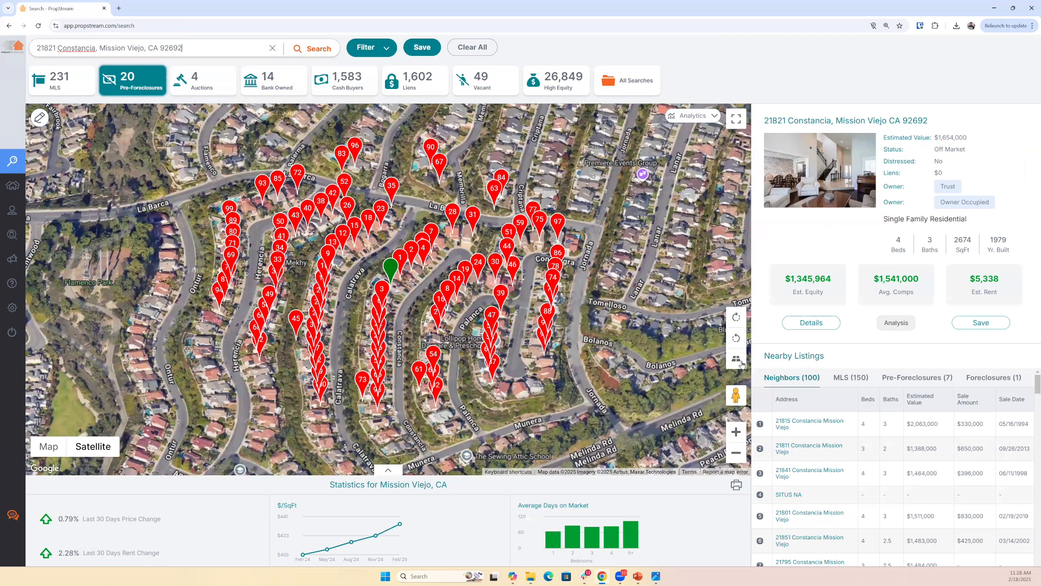
left_click(808, 323)
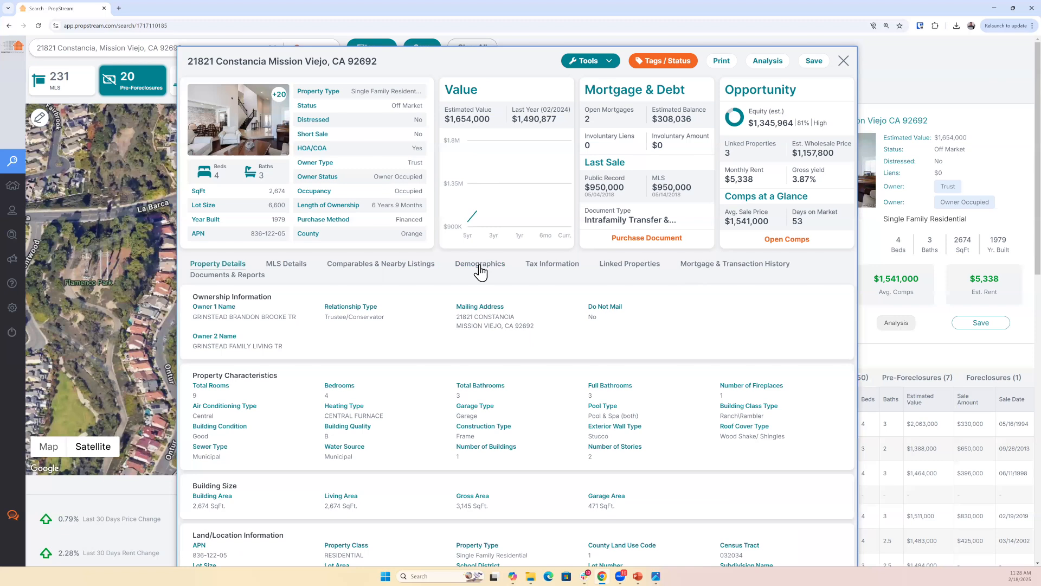
left_click(480, 269)
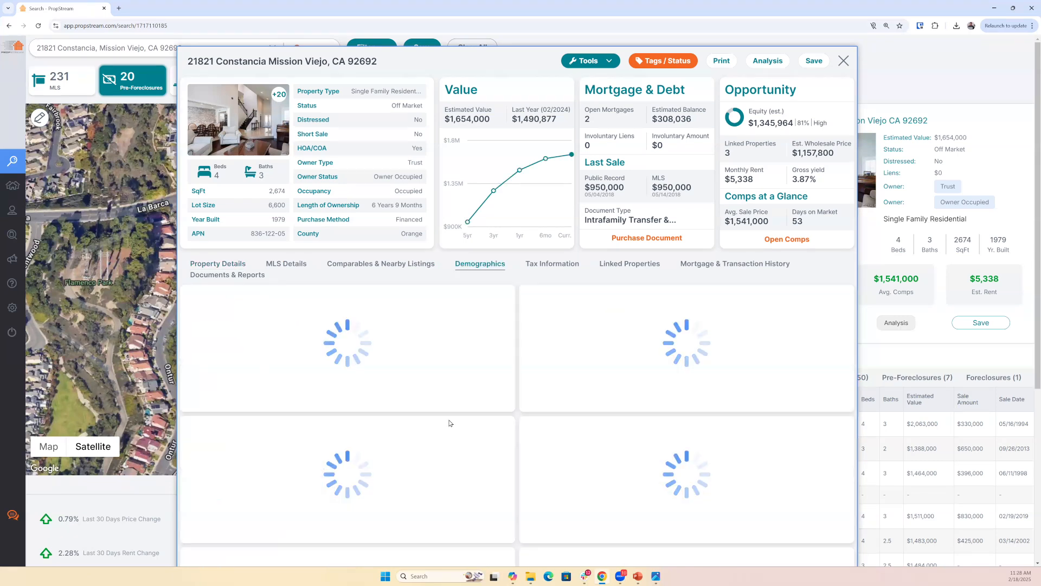
scroll(272, 358, "down", 2)
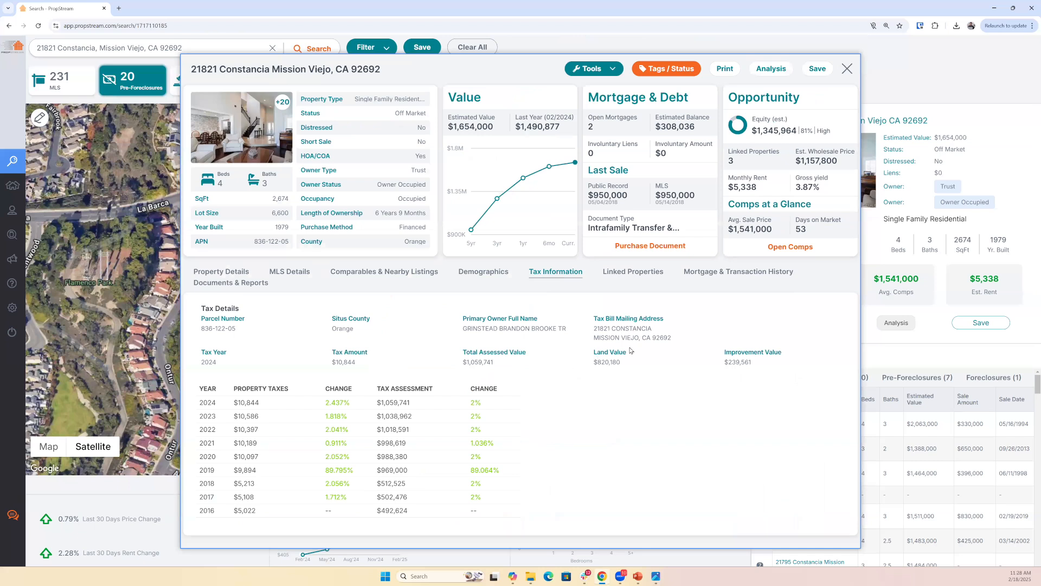
triple_click(601, 332)
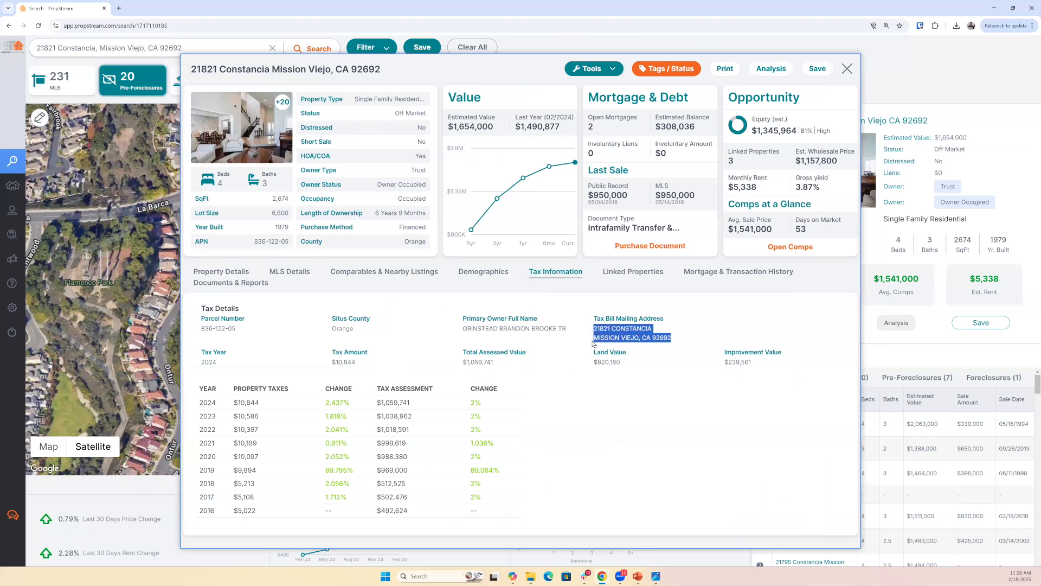
- Open the owner's Linked Properties and highlight the Riverside county entries of the two timeshare properties
left_click(625, 272)
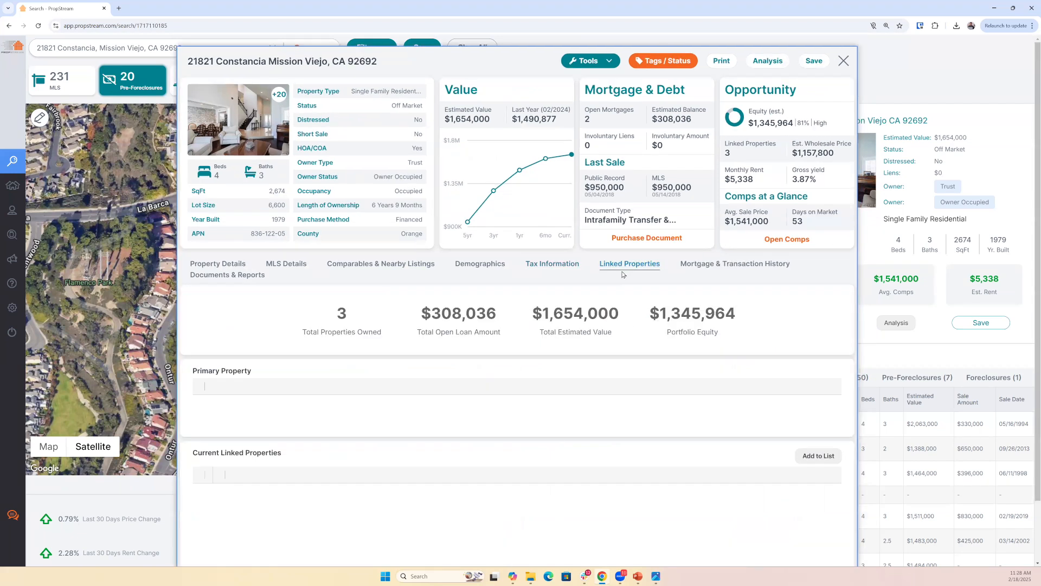
scroll(613, 400, "down", 1)
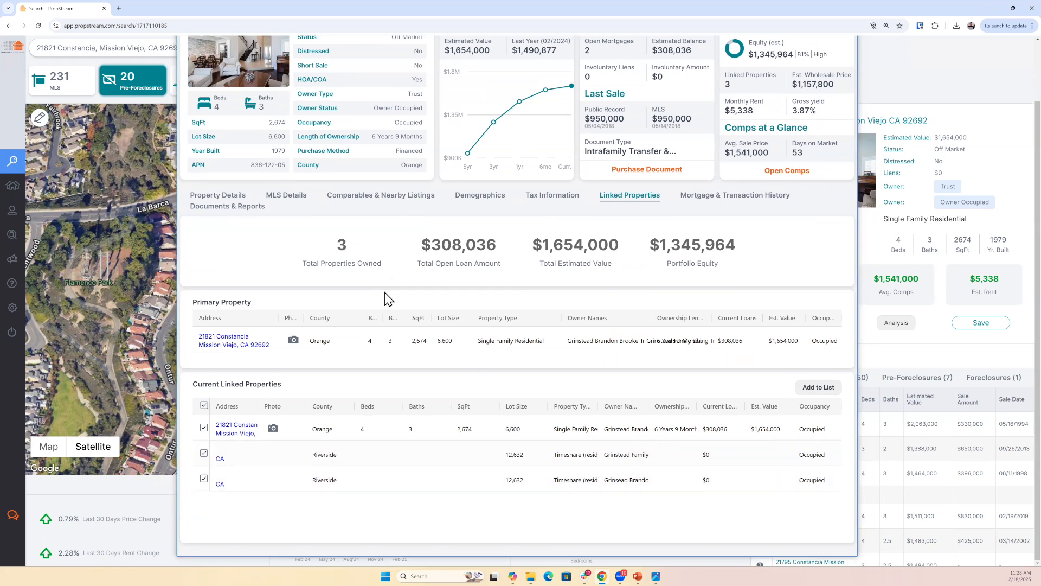
double_click(328, 455)
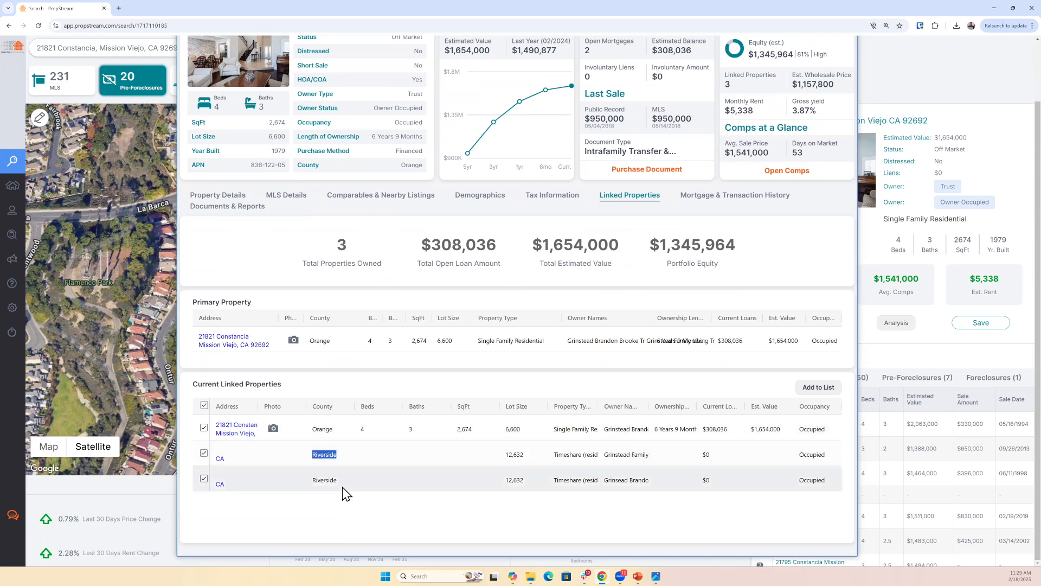
left_click_drag(338, 482, 315, 480)
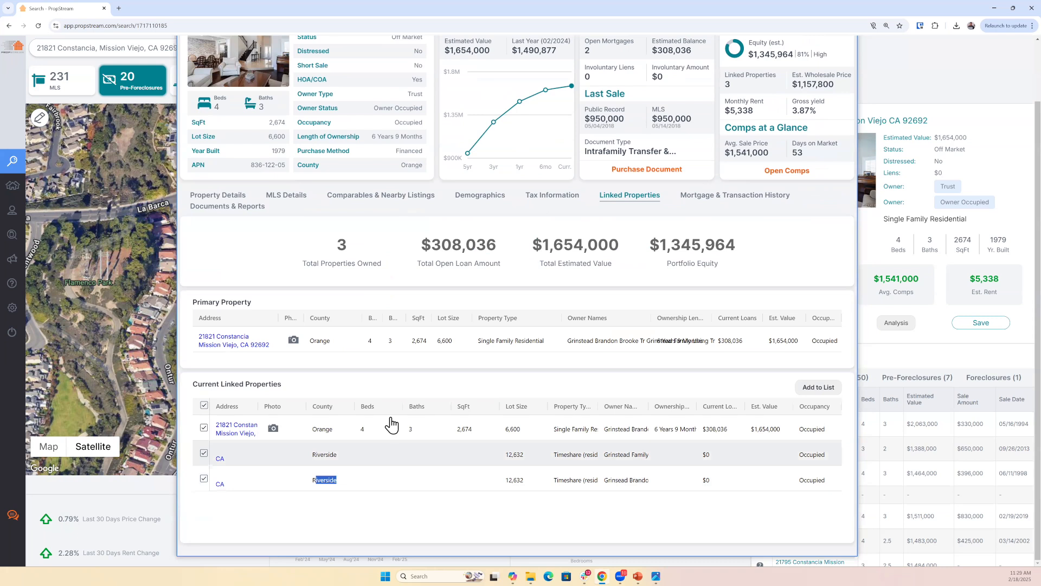
- Review the home's Mortgage & Transaction History and its Documents & Reports, and close the property details
scroll(526, 353, "up", 2)
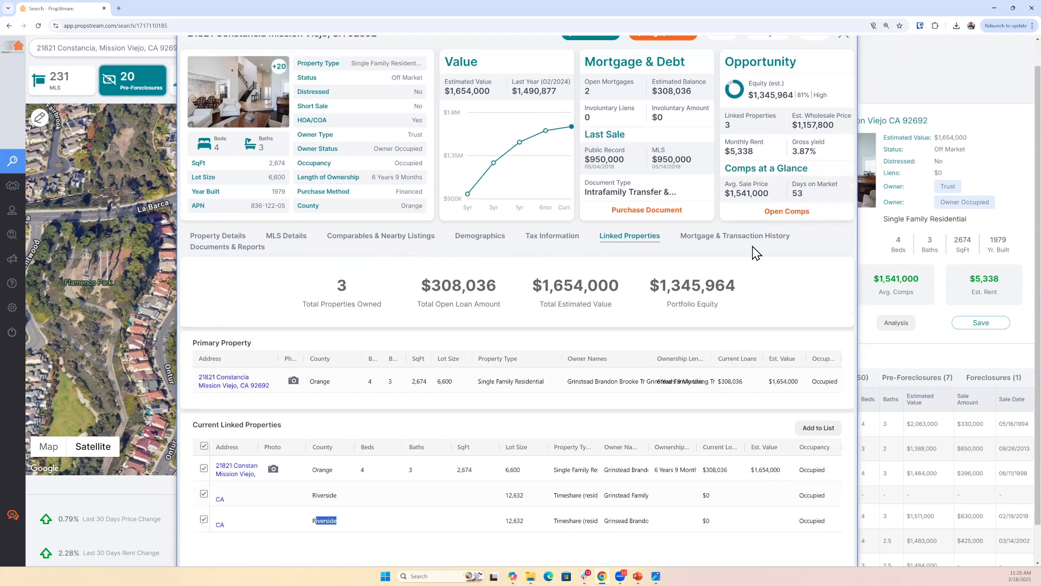
left_click(748, 242)
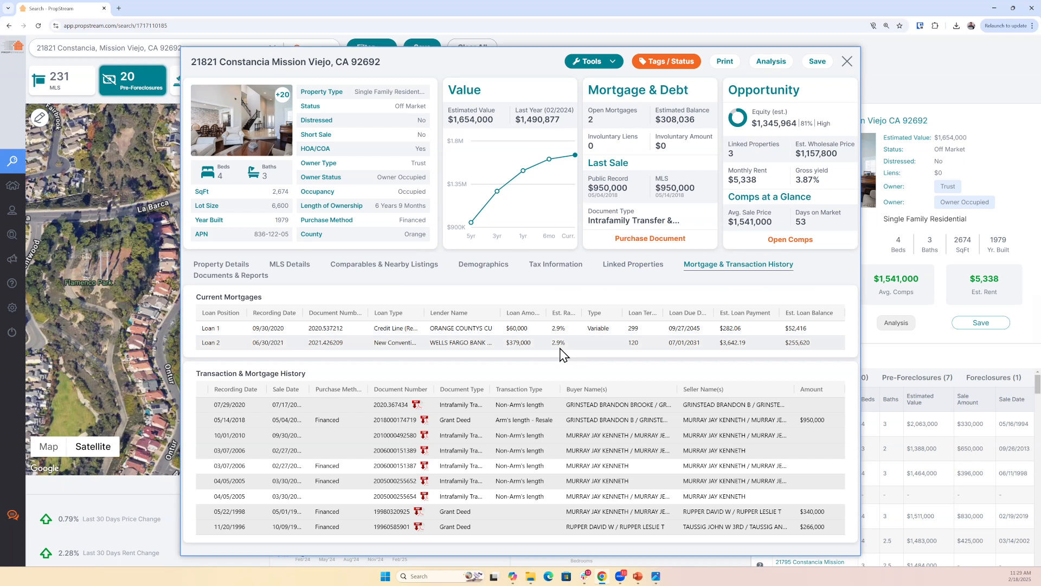
left_click(245, 276)
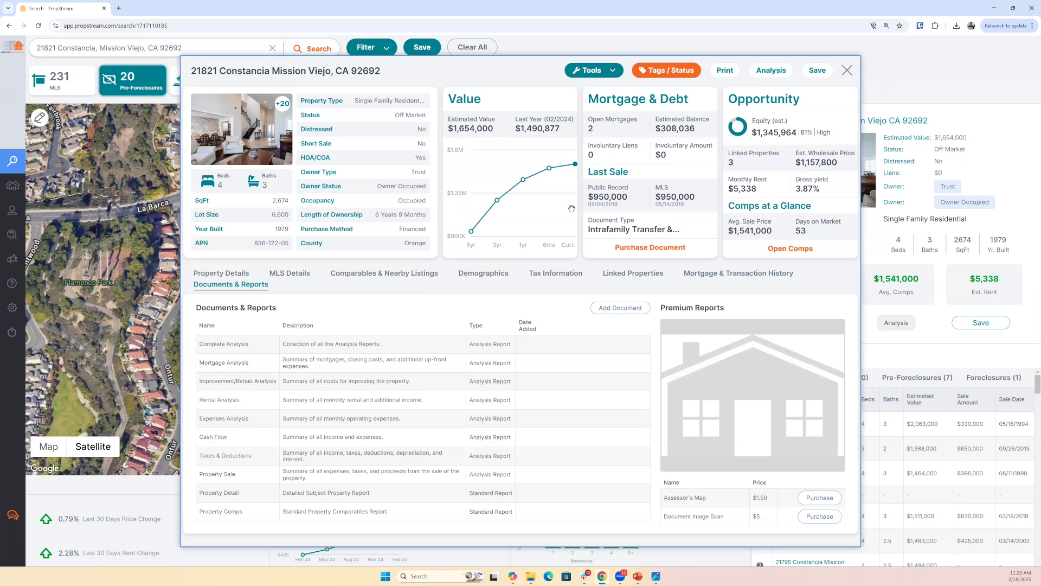
key("Escape")
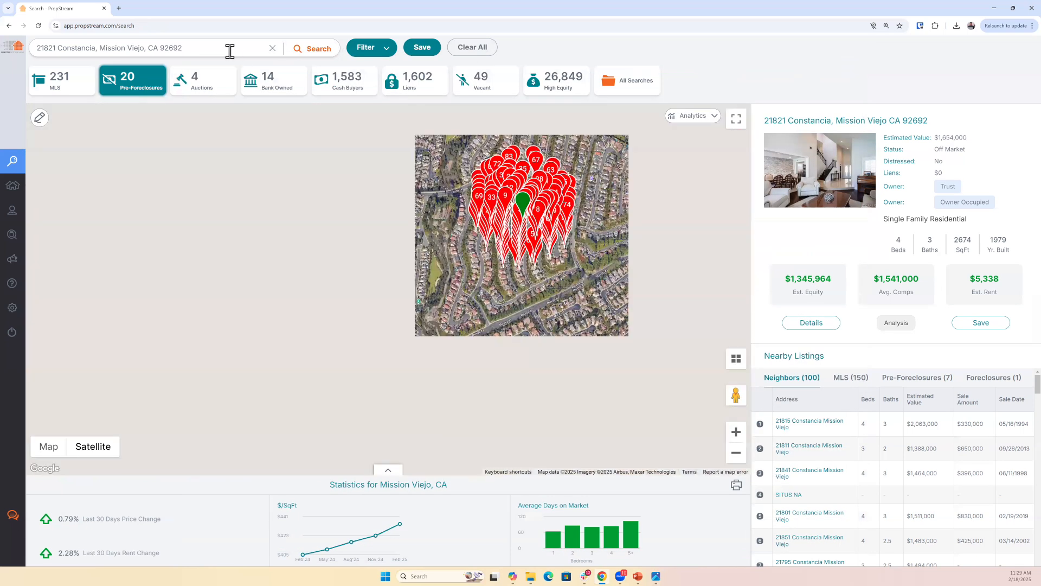
- Clear the current search, bring up Birmingham, AL on the map, and open the details of the house at number 908
left_click(230, 51)
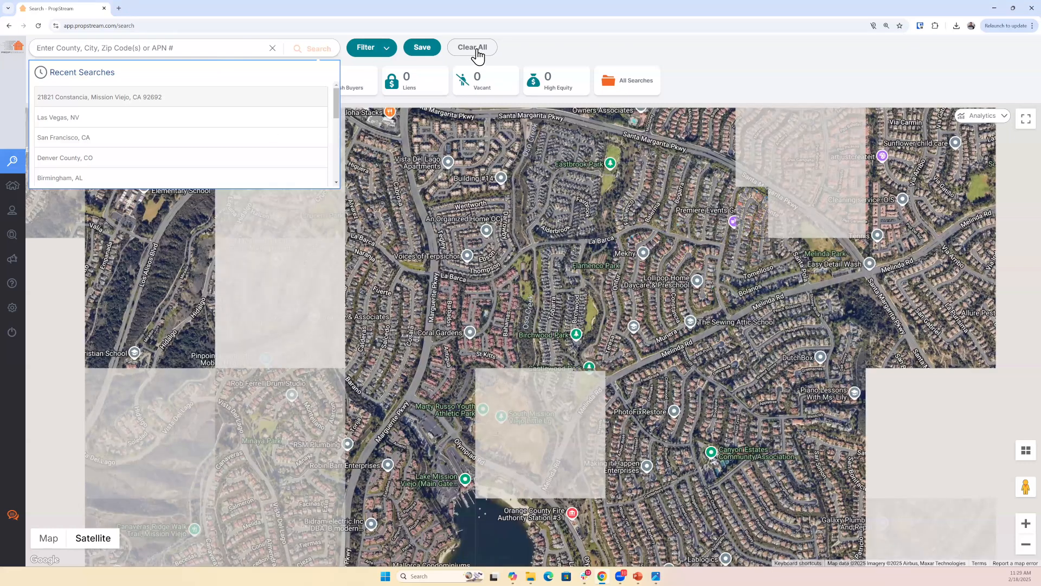
left_click(477, 51)
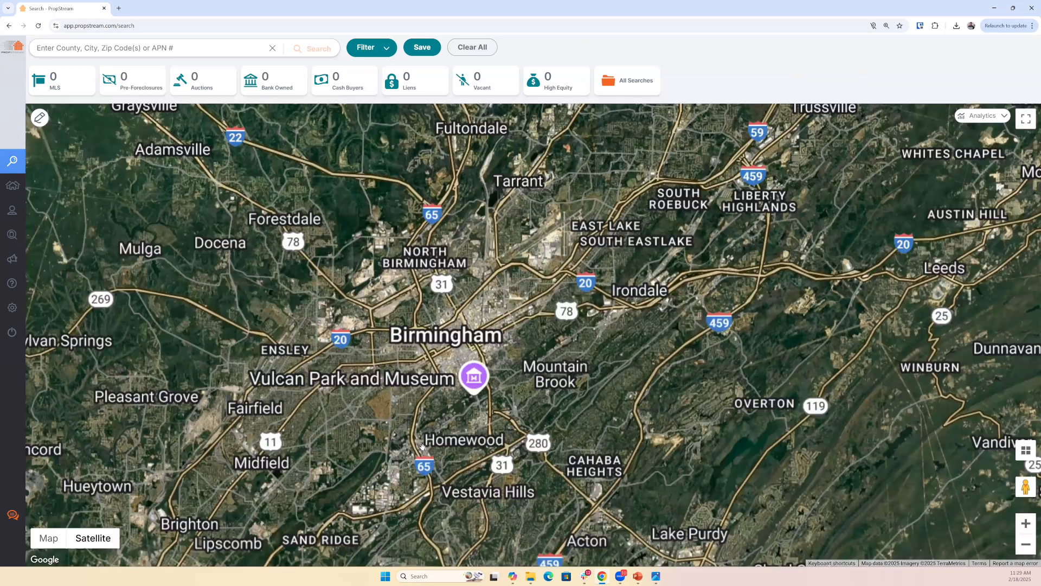
scroll(394, 406, "up", 5)
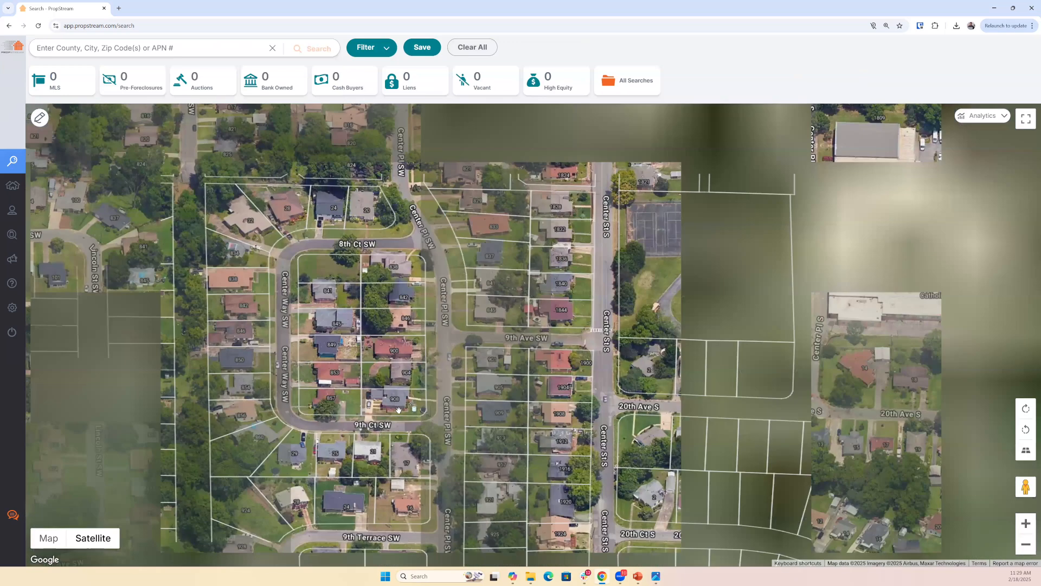
scroll(329, 373, "up", 1)
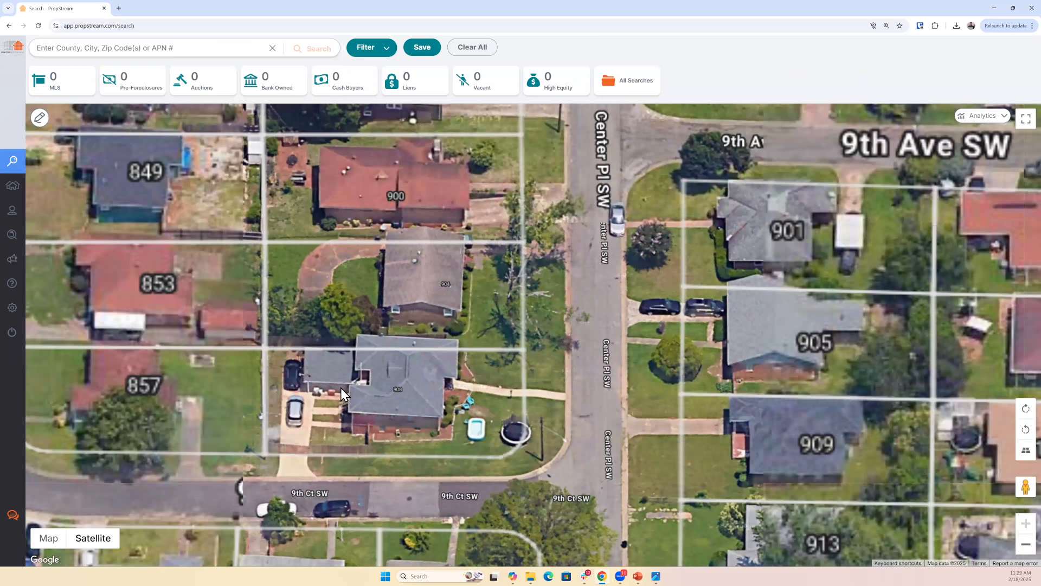
left_click(340, 389)
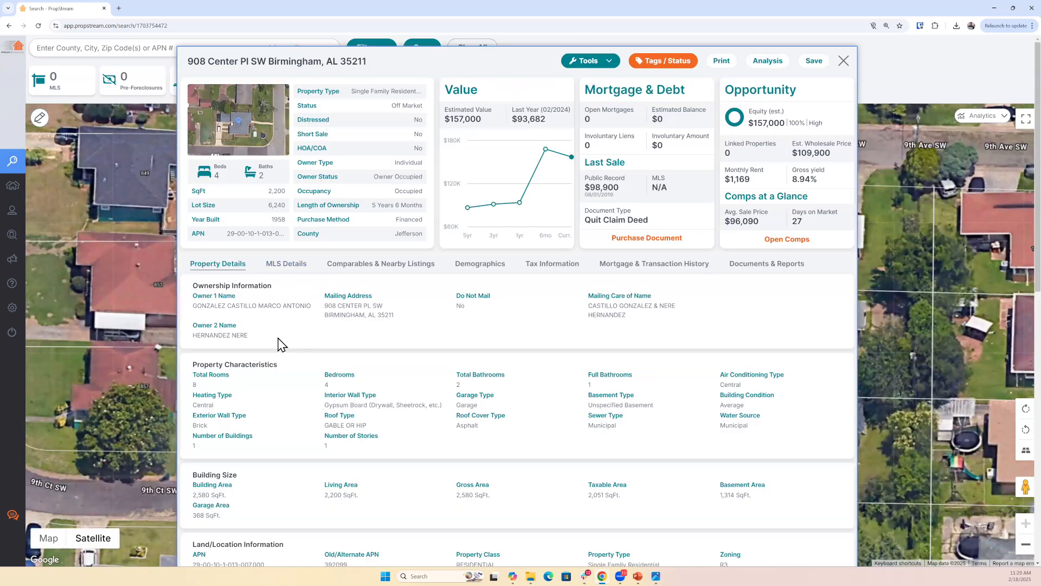
- Open the Birmingham home's Demographics and highlight the Renter and Owner shares under Percentage of Owners vs Renters
left_click(497, 265)
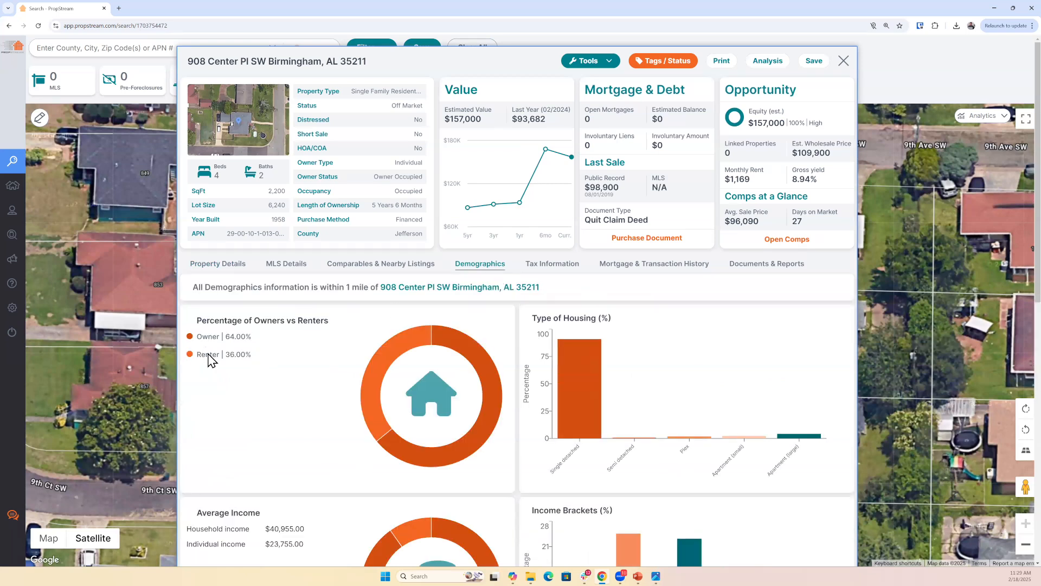
triple_click(191, 363)
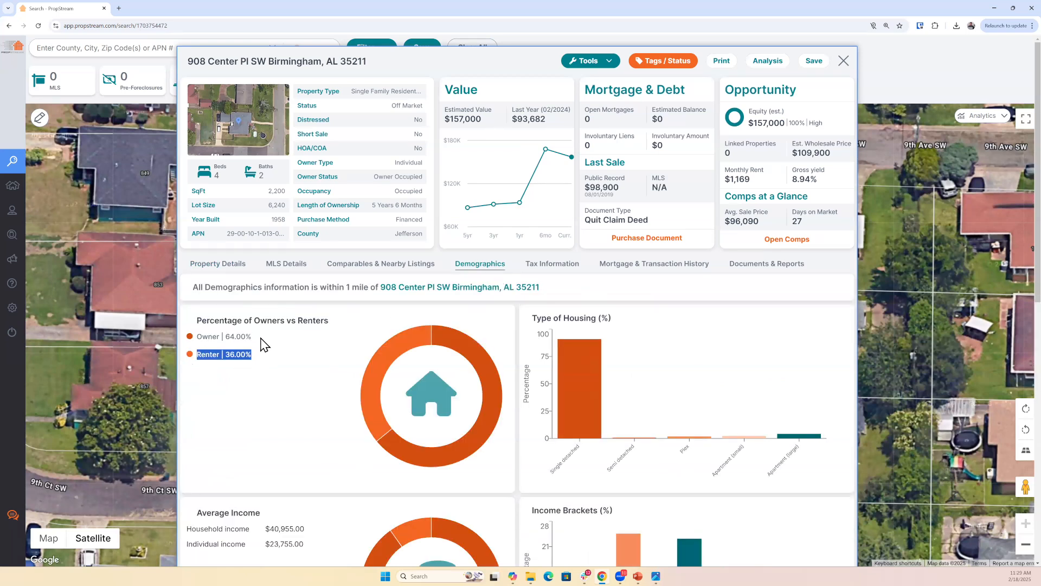
left_click_drag(262, 338, 204, 337)
- Check the Birmingham home's Tax Information and Mortgage & Transaction History, and close its details and map summary
left_click(546, 266)
left_click(640, 268)
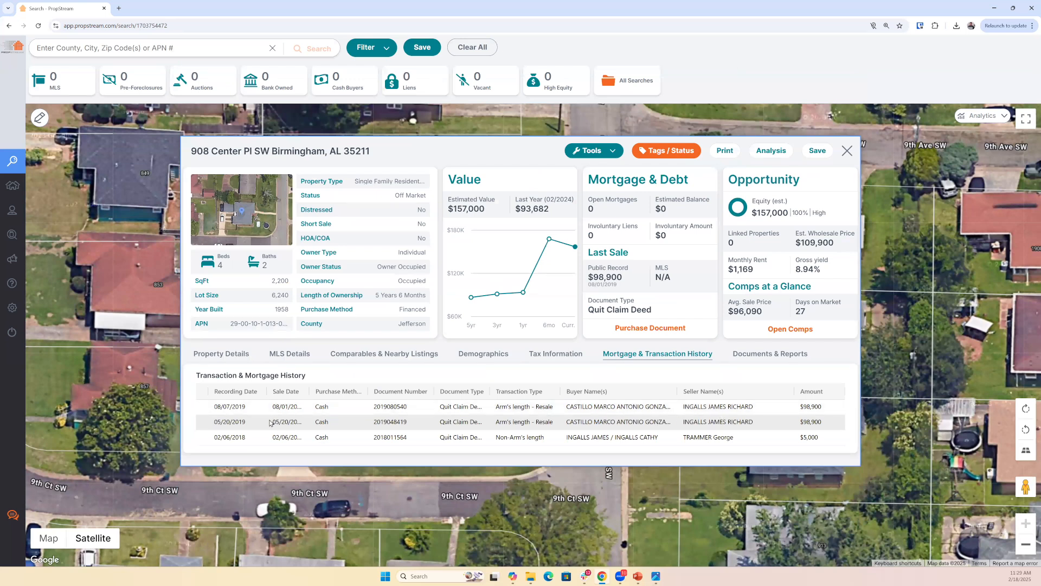
left_click(845, 154)
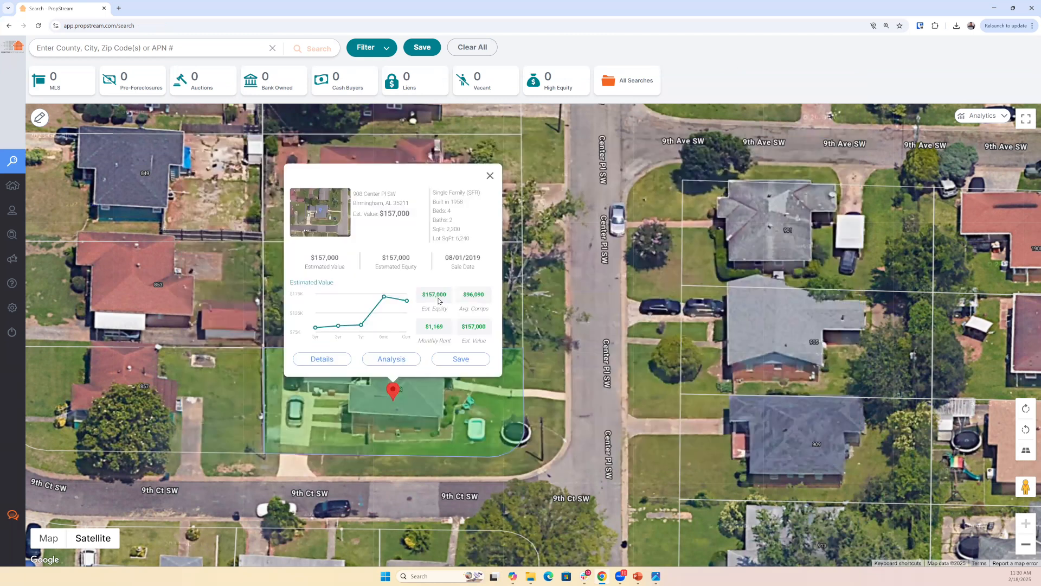
left_click(490, 176)
- Switch to the PropStream C.O.M.P.S. acronym image in the photo viewer, maximize it, and enlarge it to 110%
mouse_move(658, 576)
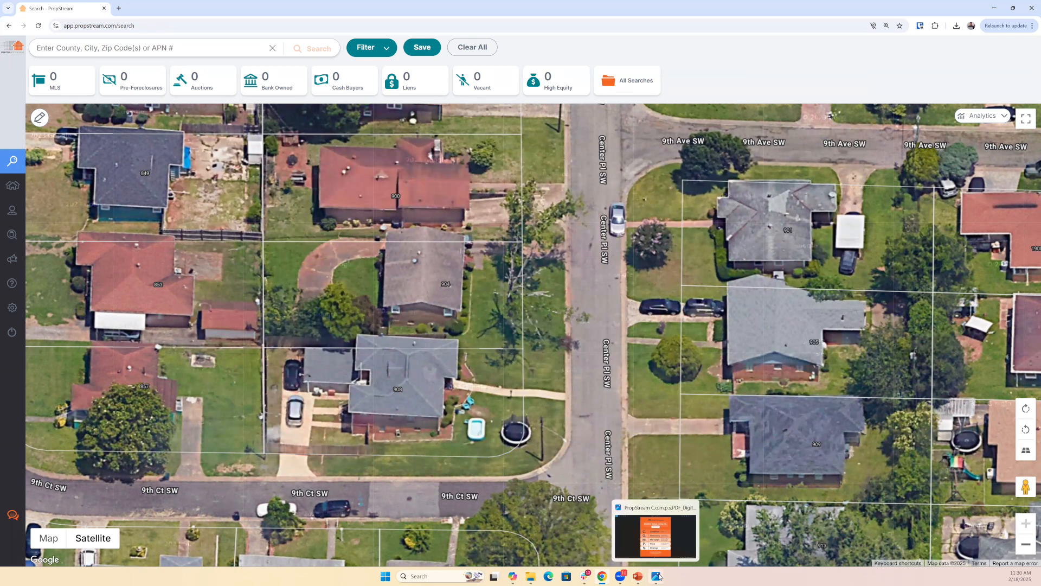
left_click(658, 576)
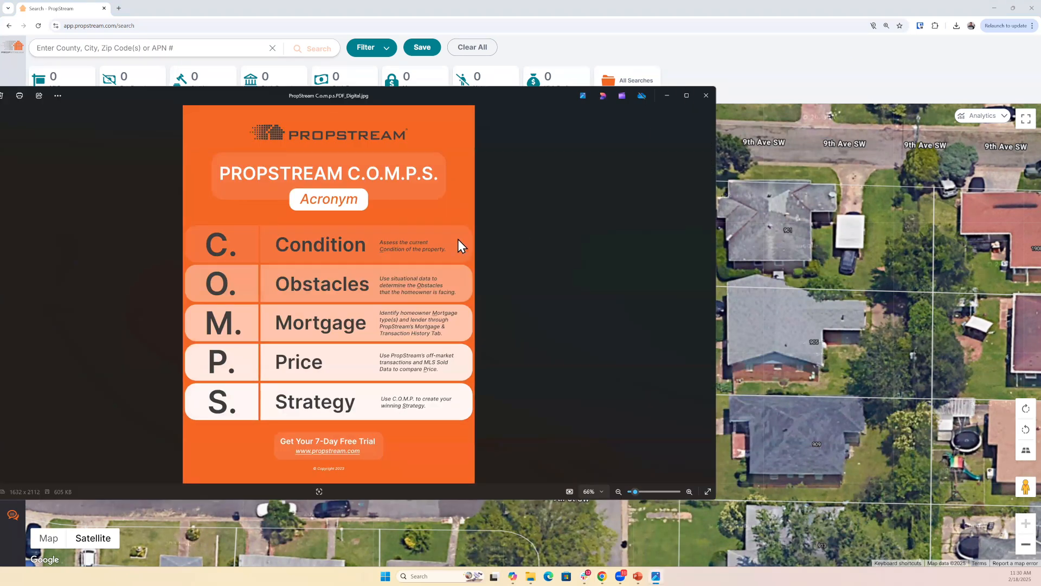
key("super+Up")
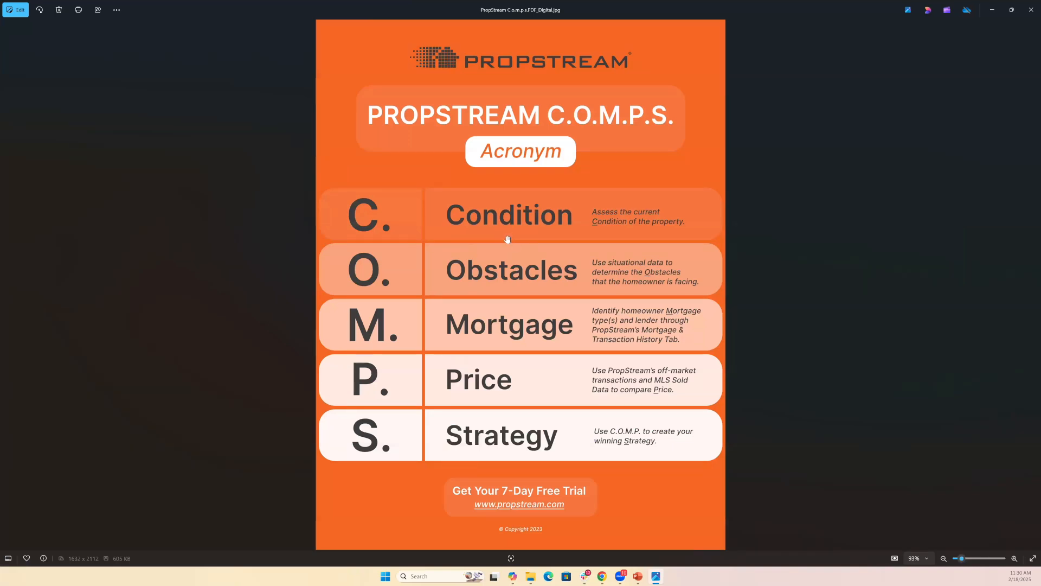
scroll(506, 239, "up", 2)
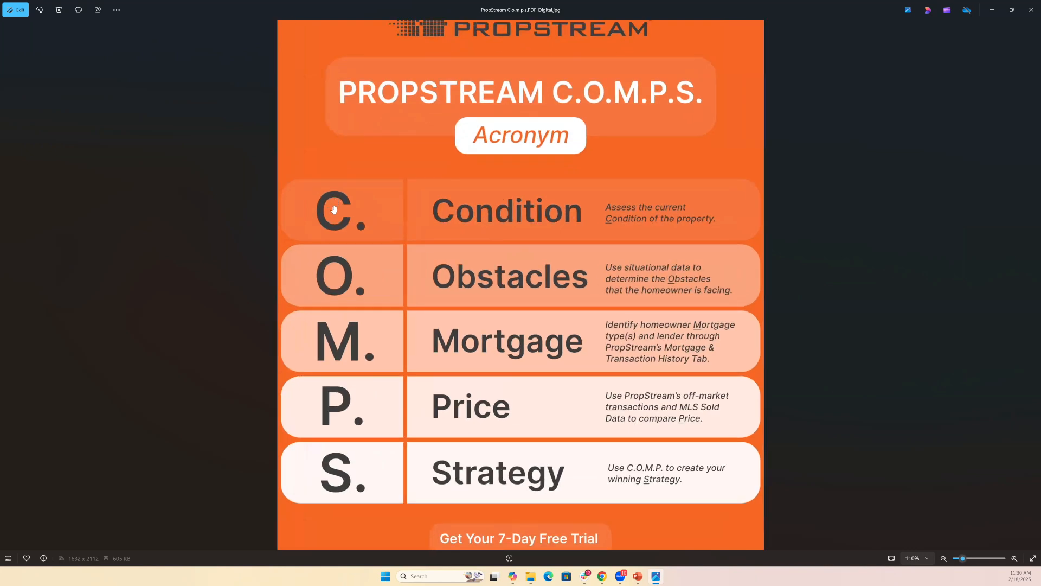
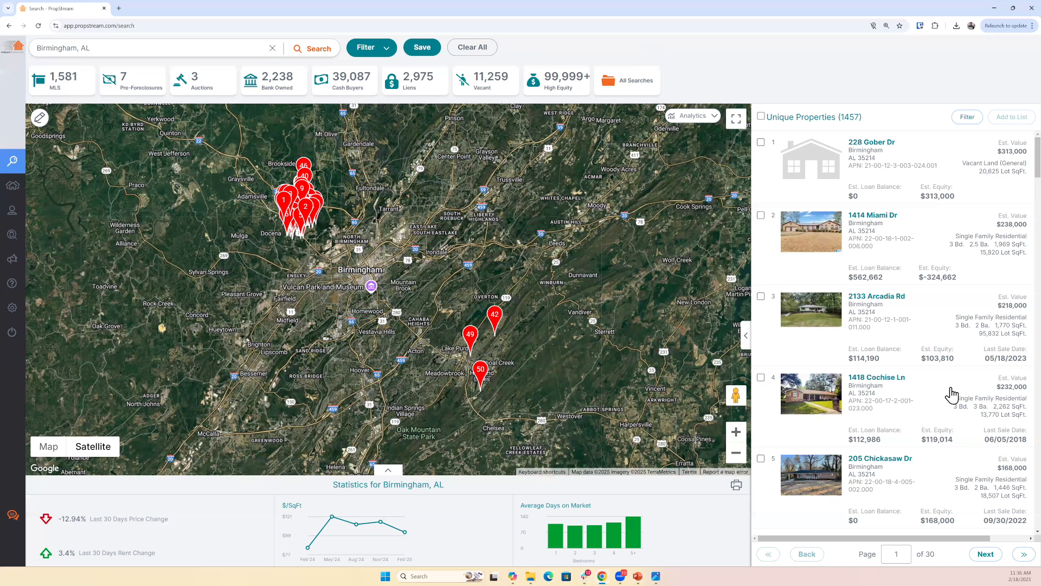
- Open the filters for the Birmingham tax-delinquent search and set the MLS On Market option to No
scroll(949, 395, "down", 10)
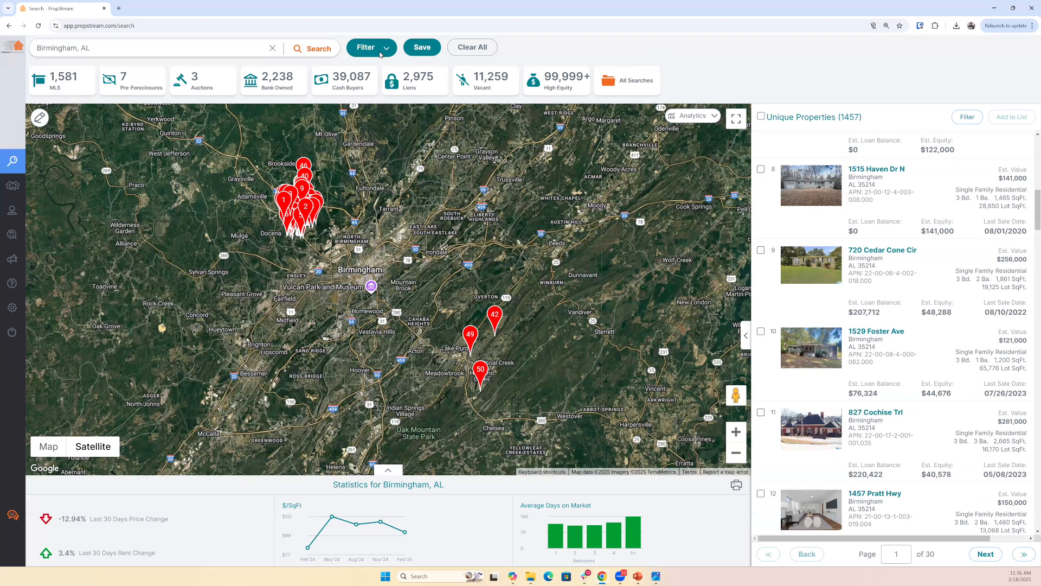
left_click(381, 55)
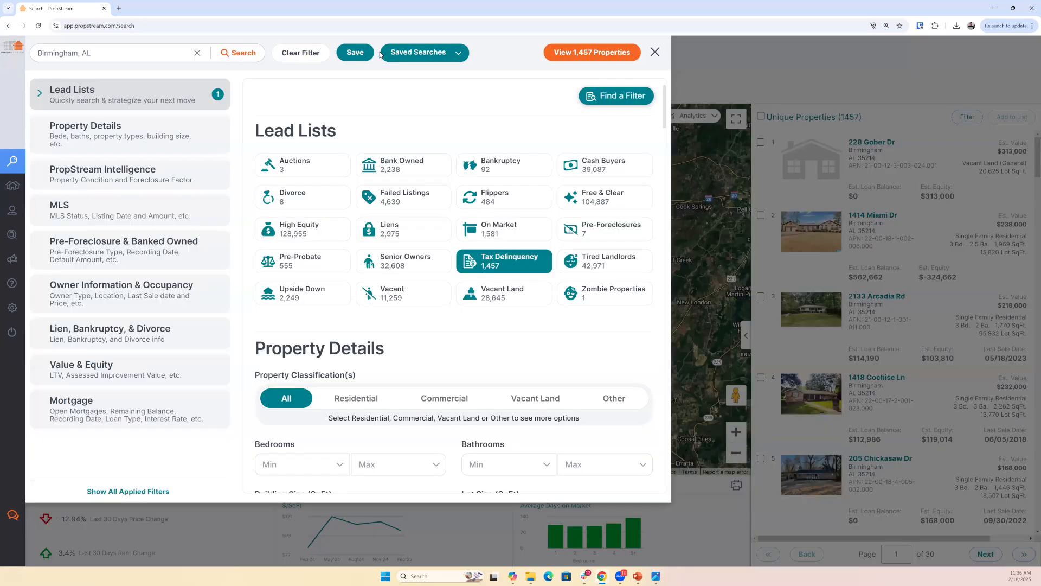
left_click(110, 217)
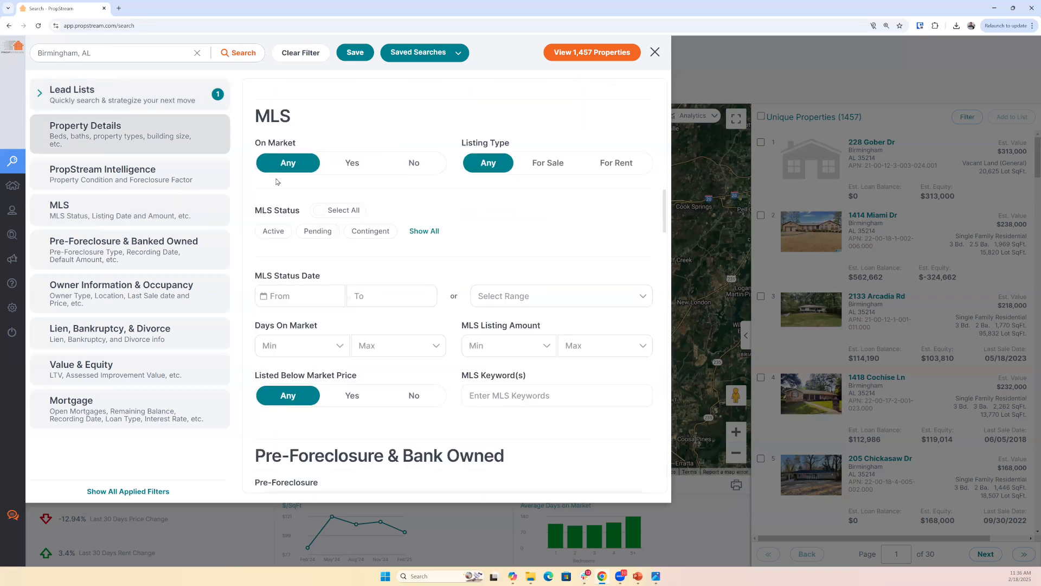
left_click(428, 162)
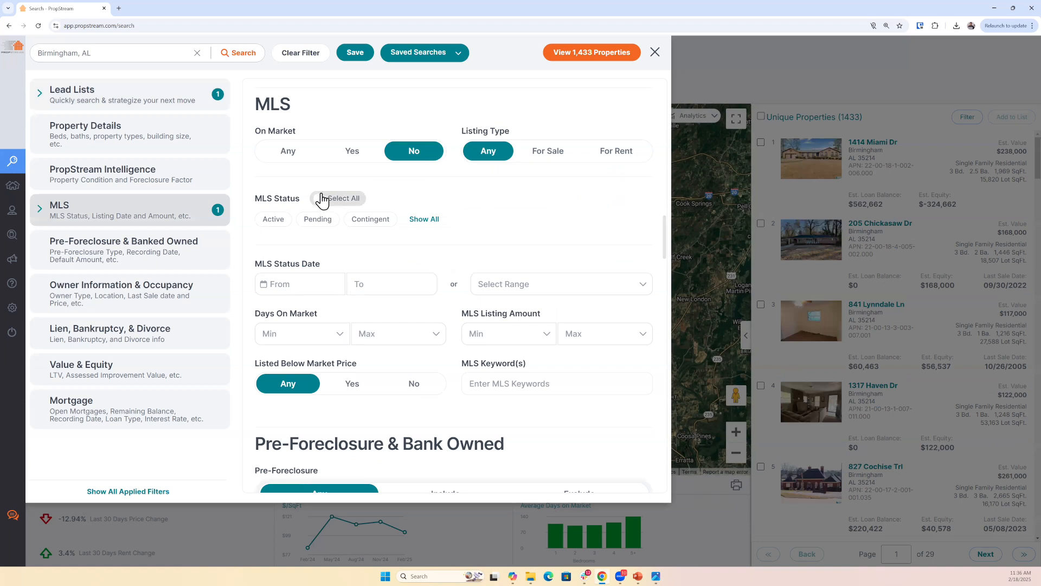
- Set the minimum Estimated Equity % under Value & Equity to 60
left_click(81, 369)
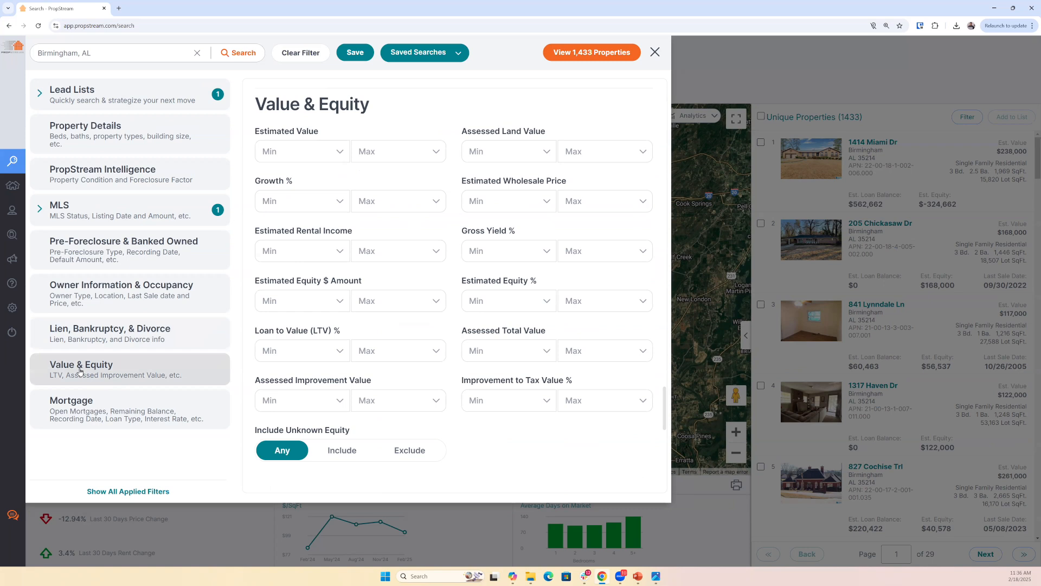
left_click_drag(460, 279, 553, 291)
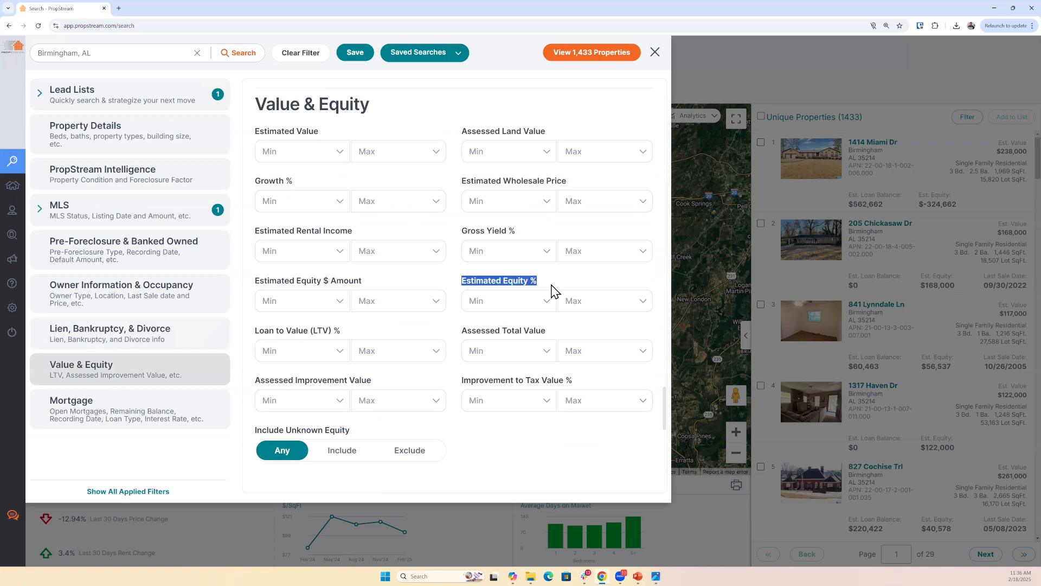
left_click(491, 301)
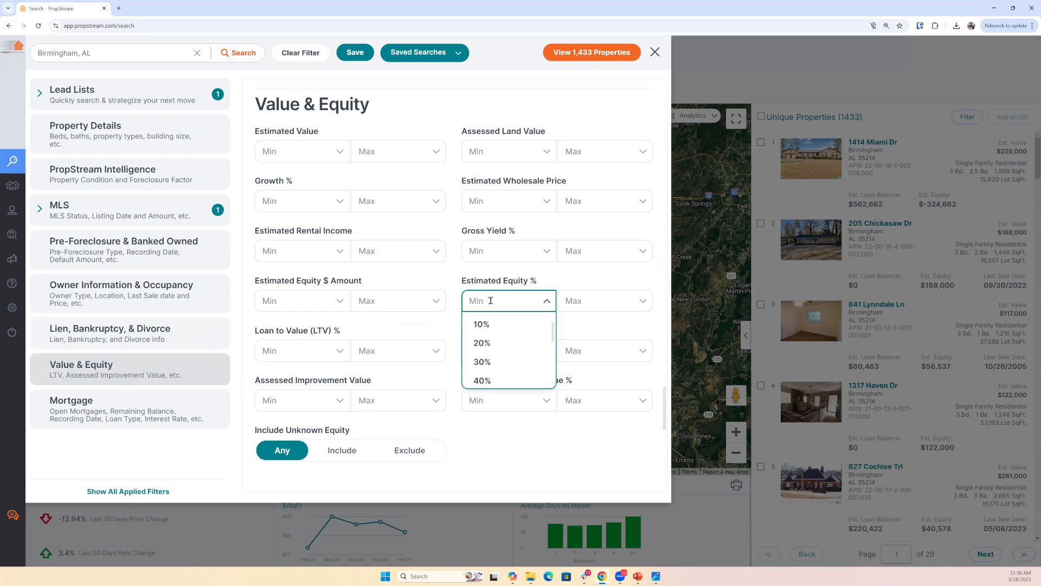
type("60")
key("Return")
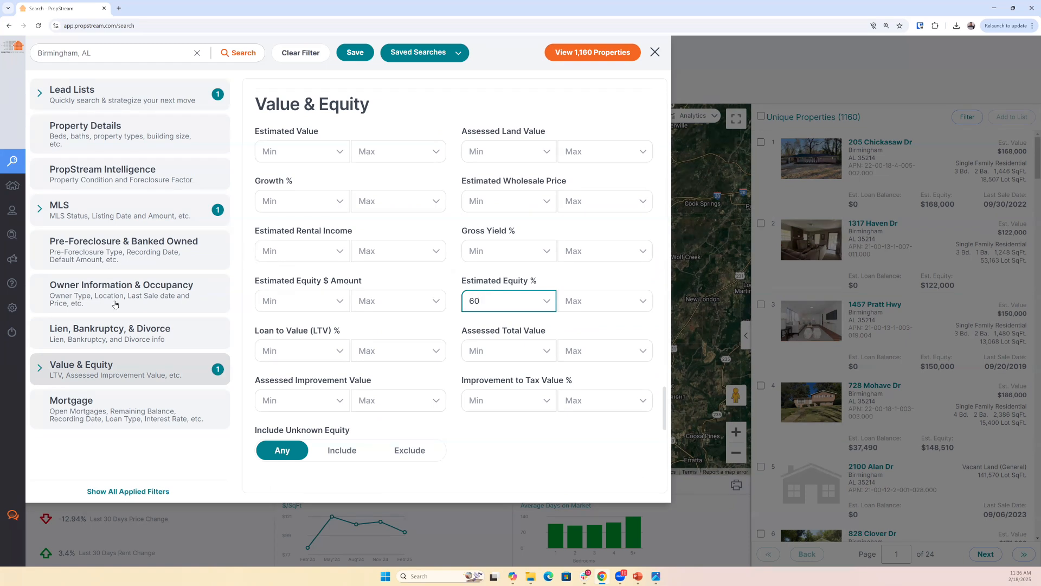
- Limit the Property Details to Residential, with the Single Family and Multi-Family 2-4 property types selected
left_click(95, 140)
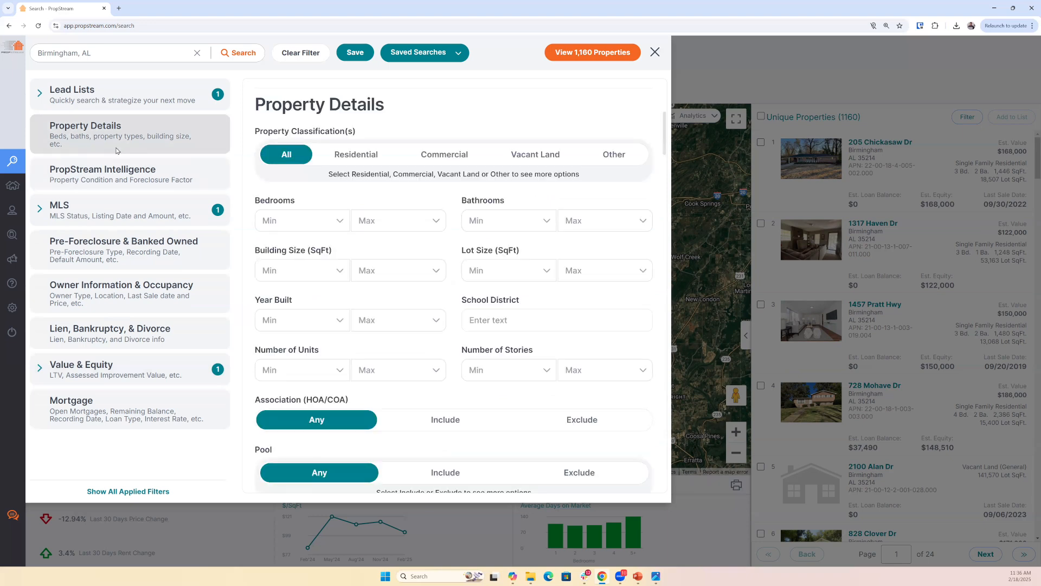
left_click(347, 157)
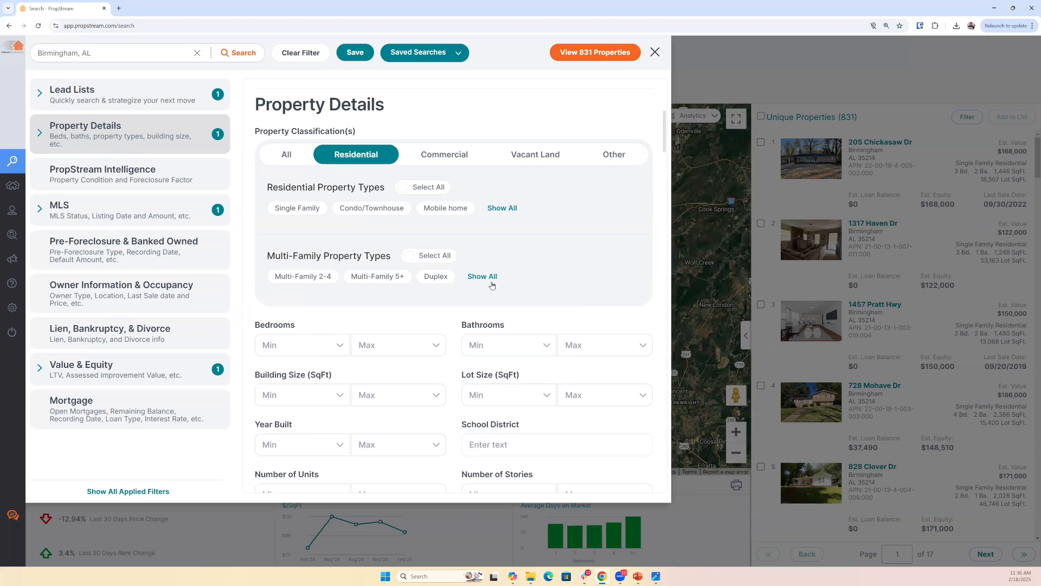
left_click(483, 277)
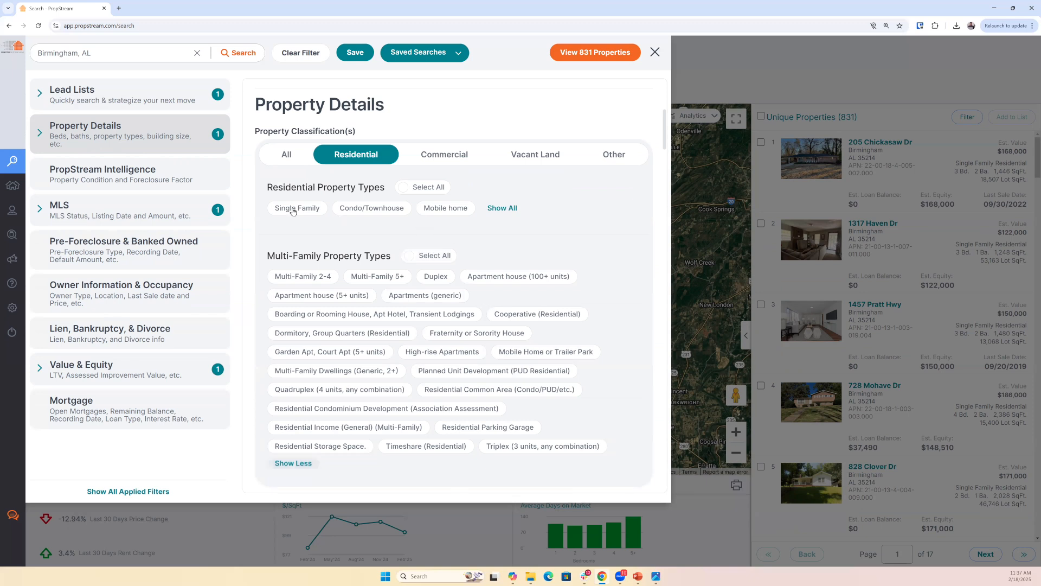
left_click(296, 211)
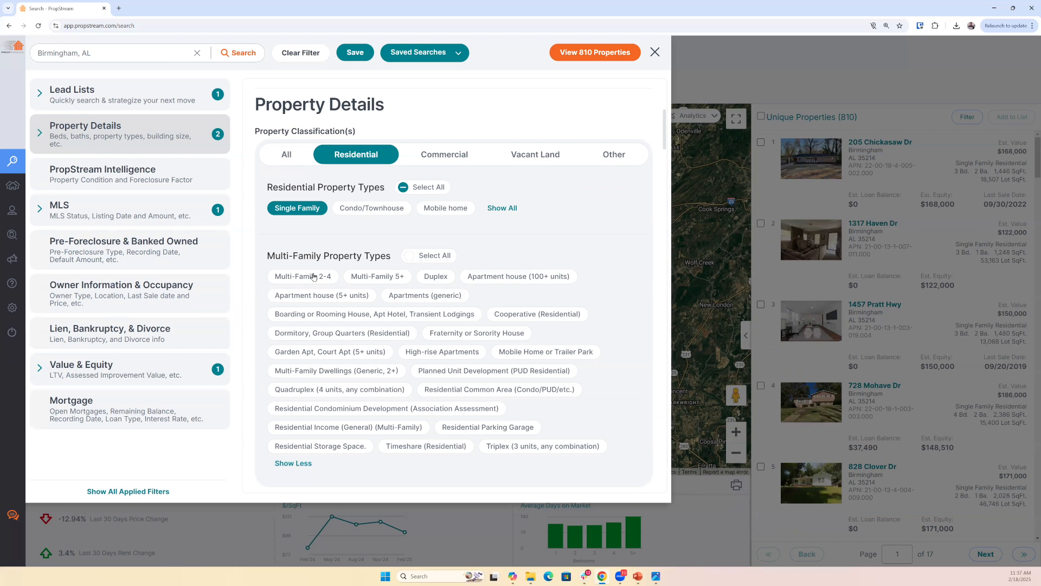
left_click(314, 277)
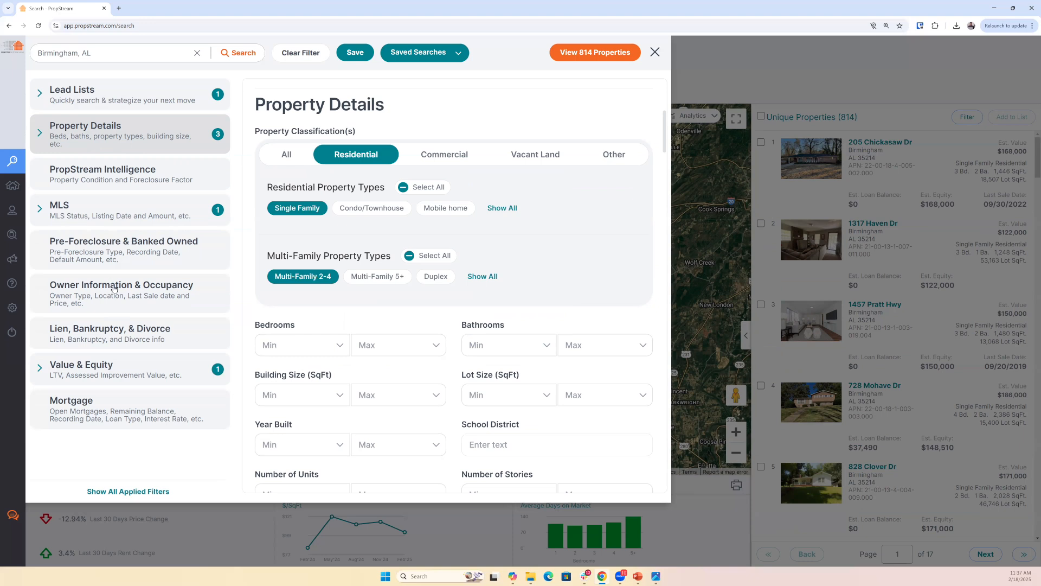
- Try the Corporate owner type, switch the Owner Type filter to Individual only, and return to the filtered property results
left_click(114, 288)
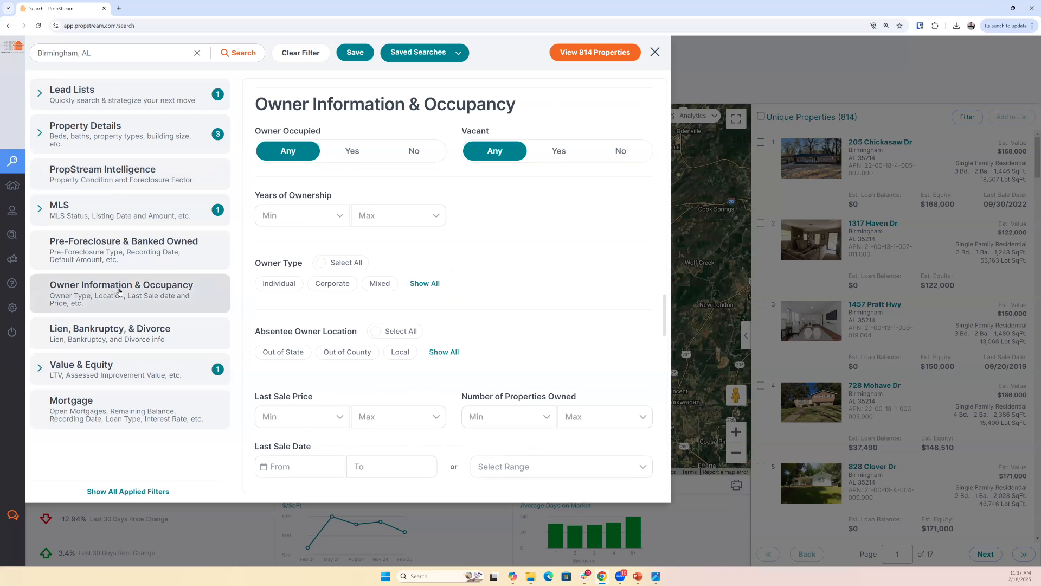
left_click(328, 288)
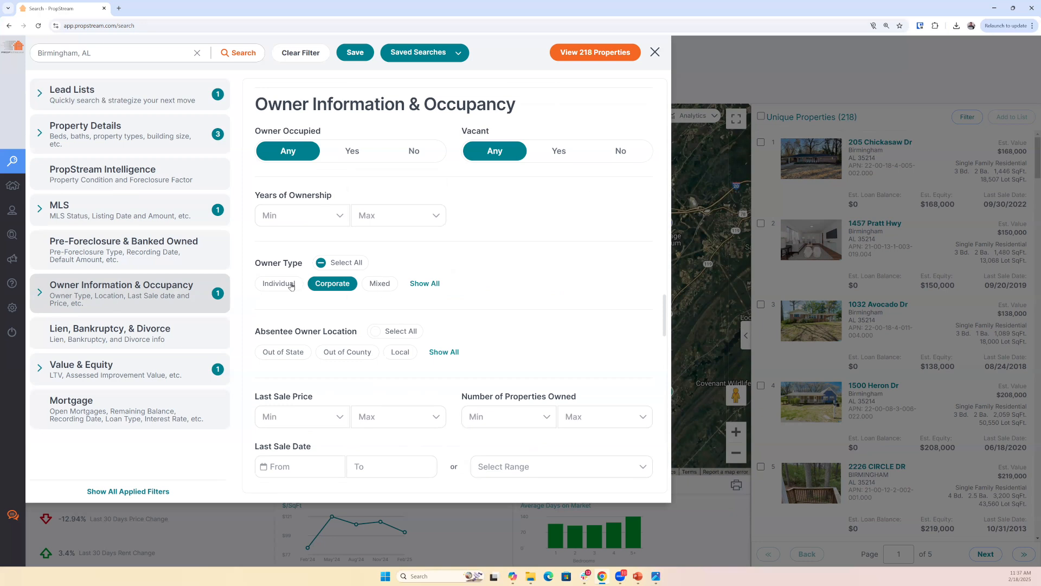
left_click(340, 285)
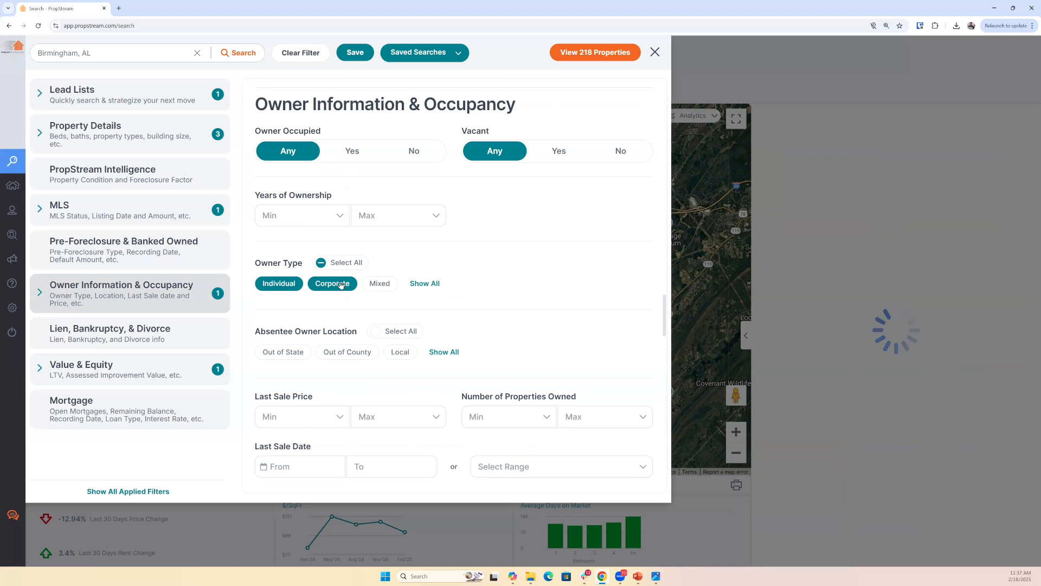
left_click(340, 285)
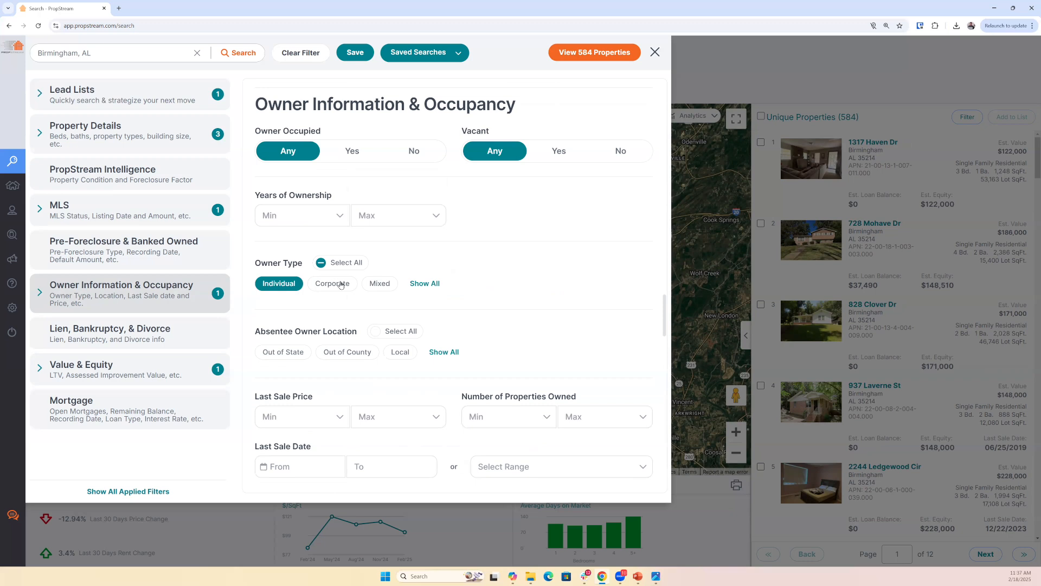
mouse_move(639, 575)
left_click(853, 436)
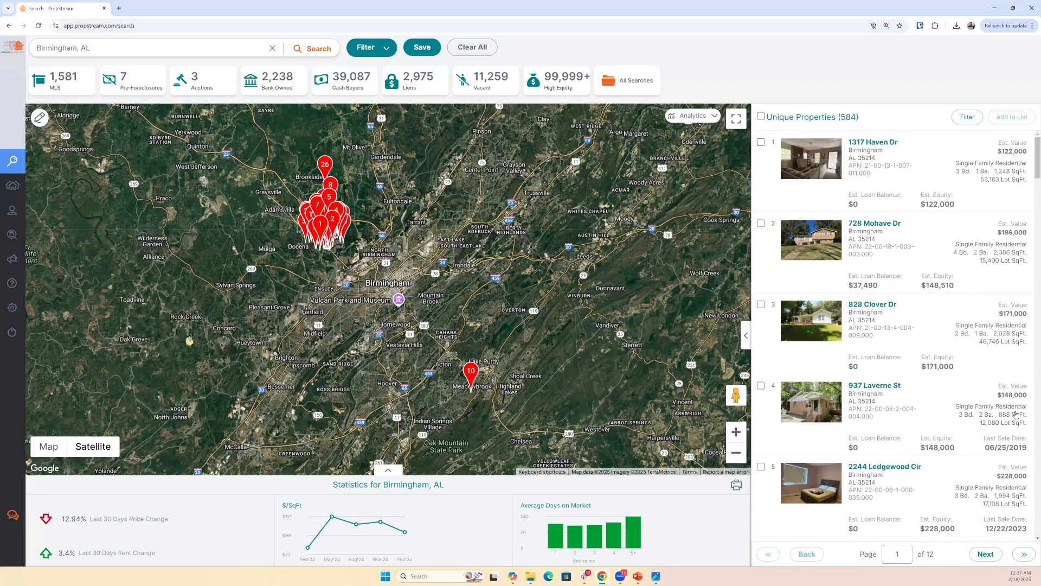
scroll(1016, 414, "down", 3)
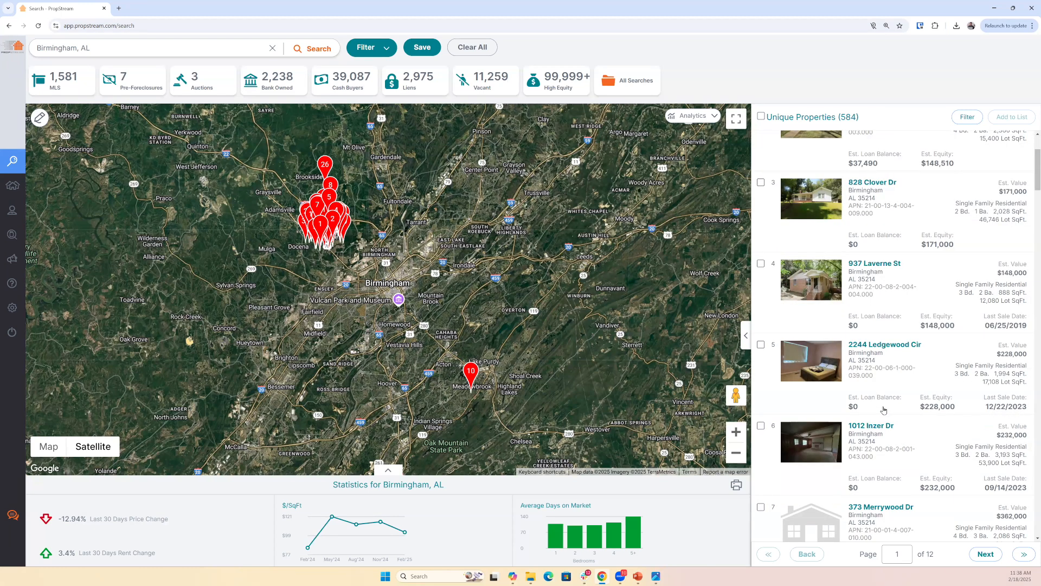
- Reopen the filters, set the minimum Years of Ownership to 5, and return to the property results
left_click(371, 47)
scroll(304, 226, "down", 15)
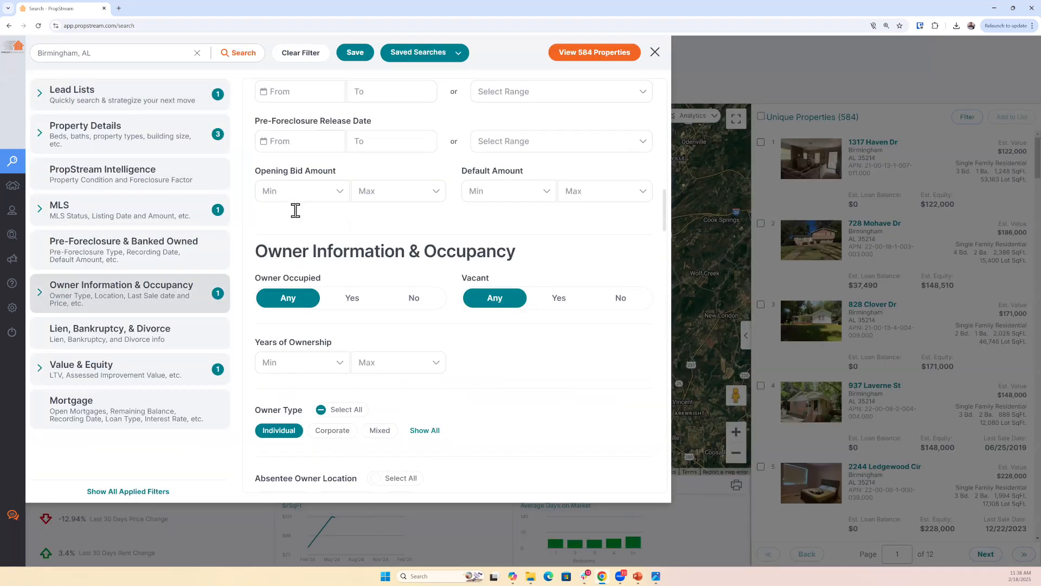
left_click(296, 212)
type("5")
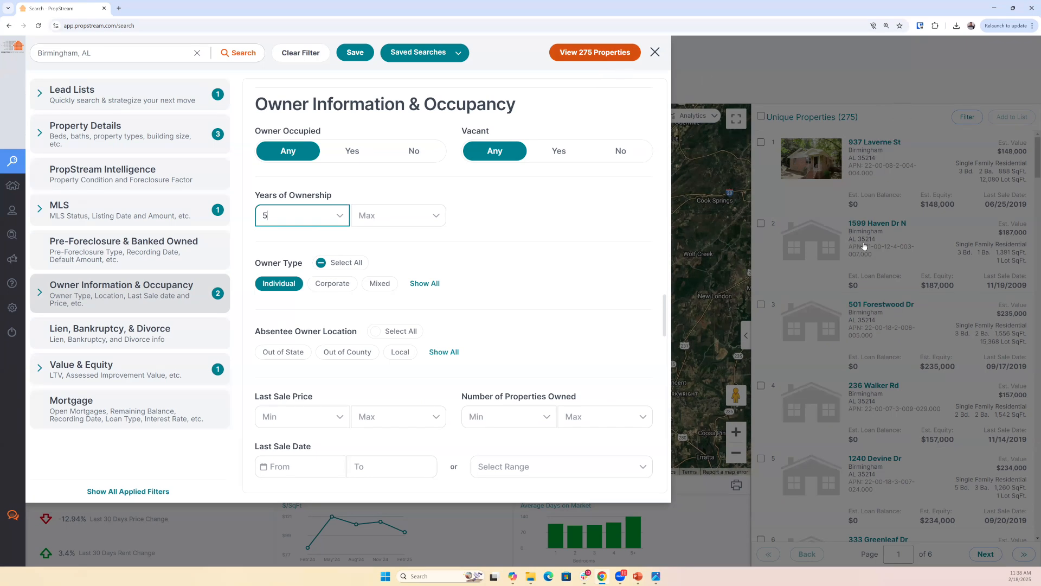
left_click(904, 232)
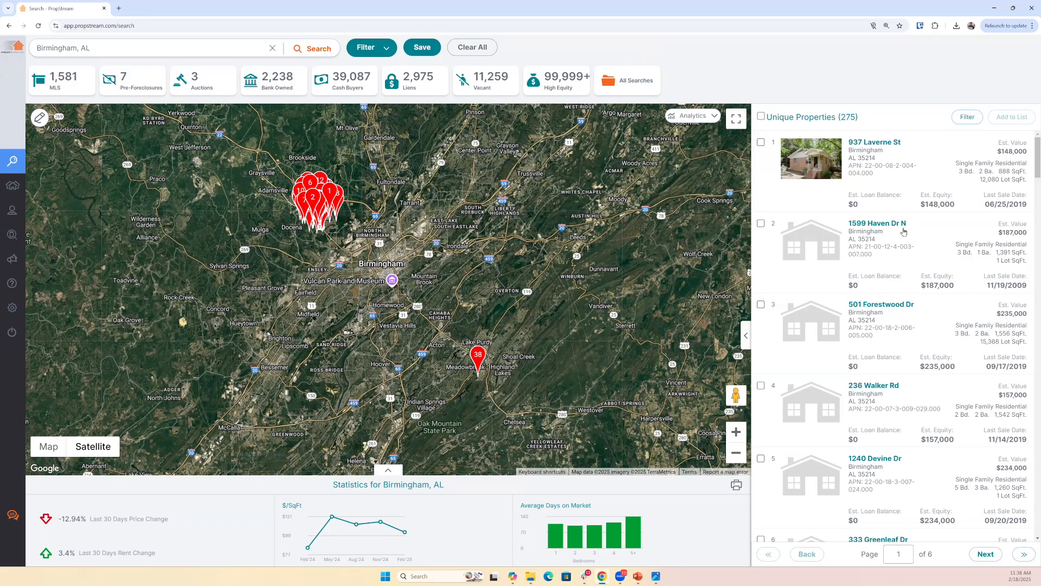
- Select all the filtered Birmingham properties and save them to a new marketing list named Birm Tax List
left_click(762, 117)
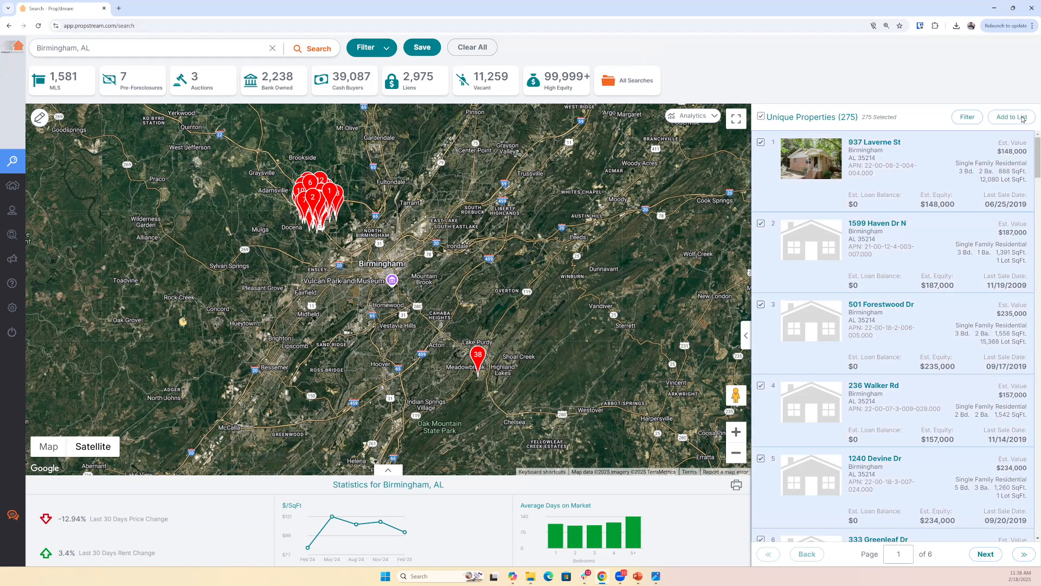
left_click(523, 321)
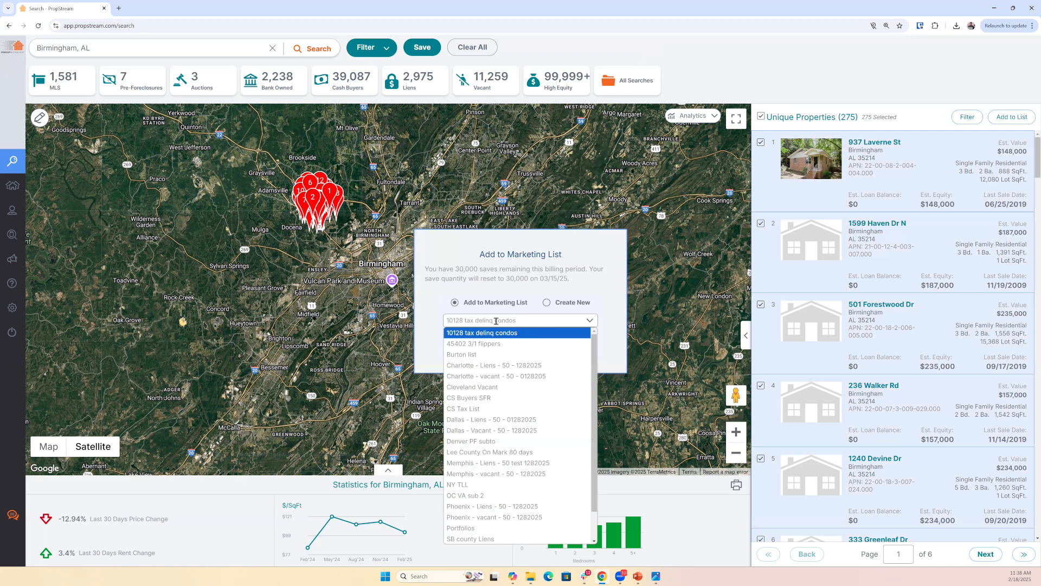
left_click(546, 302)
left_click(562, 344)
- Switch to the PropStream Overview part 3 slide in PowerPoint, review its Lead Generation outline, and return to PropStream
mouse_move(638, 564)
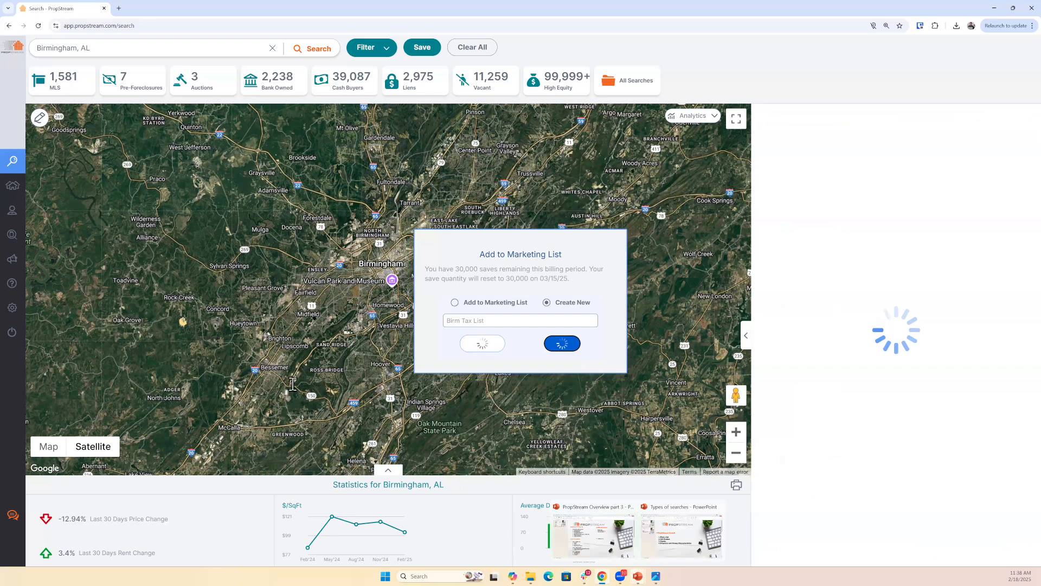
key("alt+Tab")
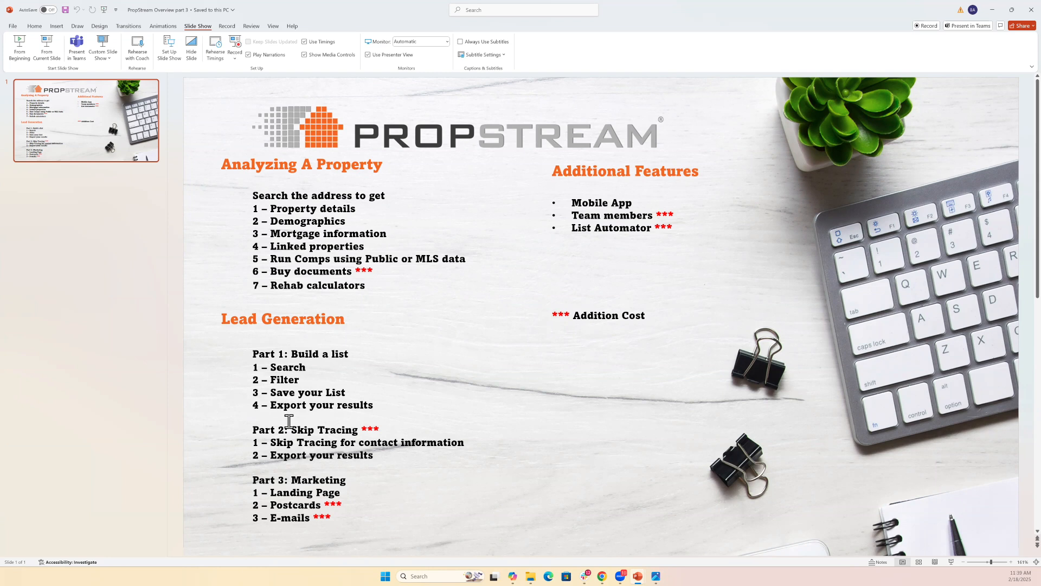
left_click(993, 9)
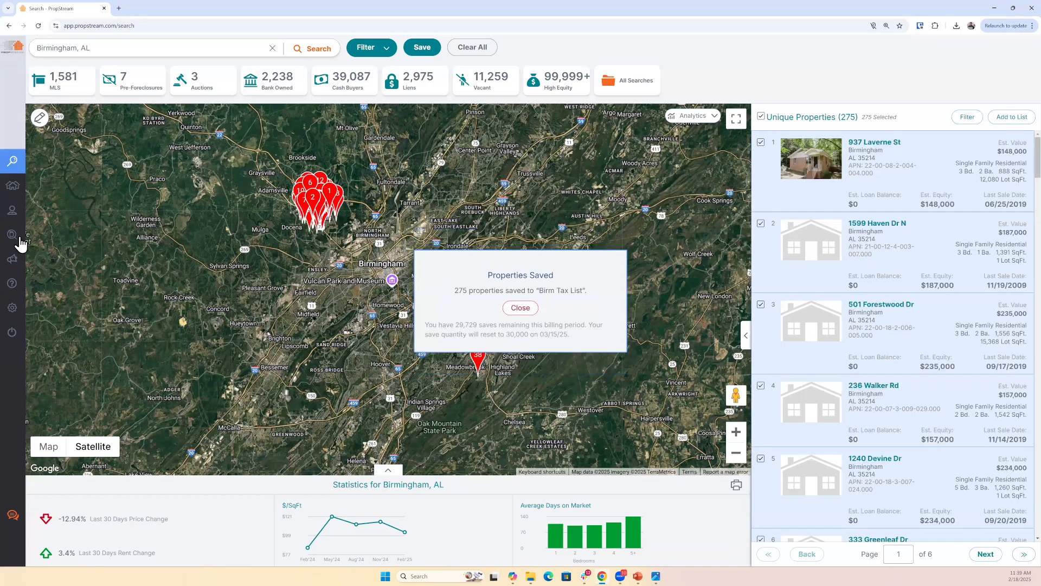
- Clear the whole Birmingham search together with its filters
mouse_move(21, 244)
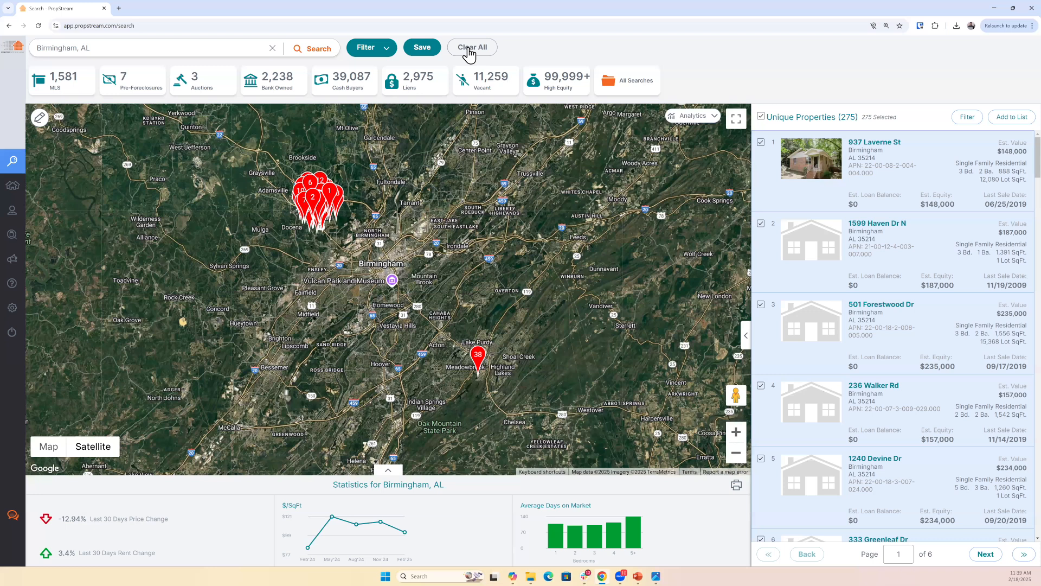
left_click(470, 53)
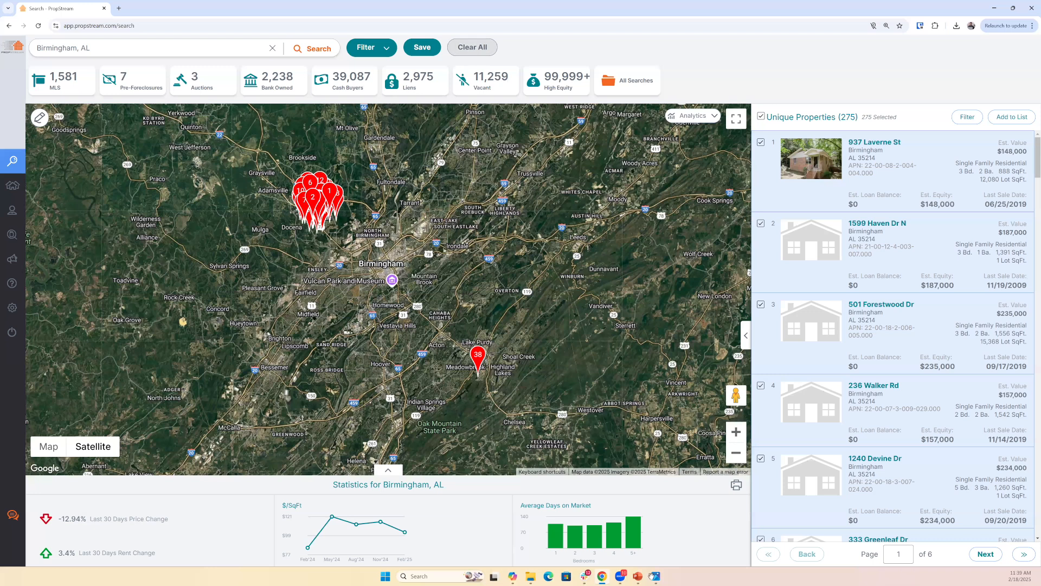
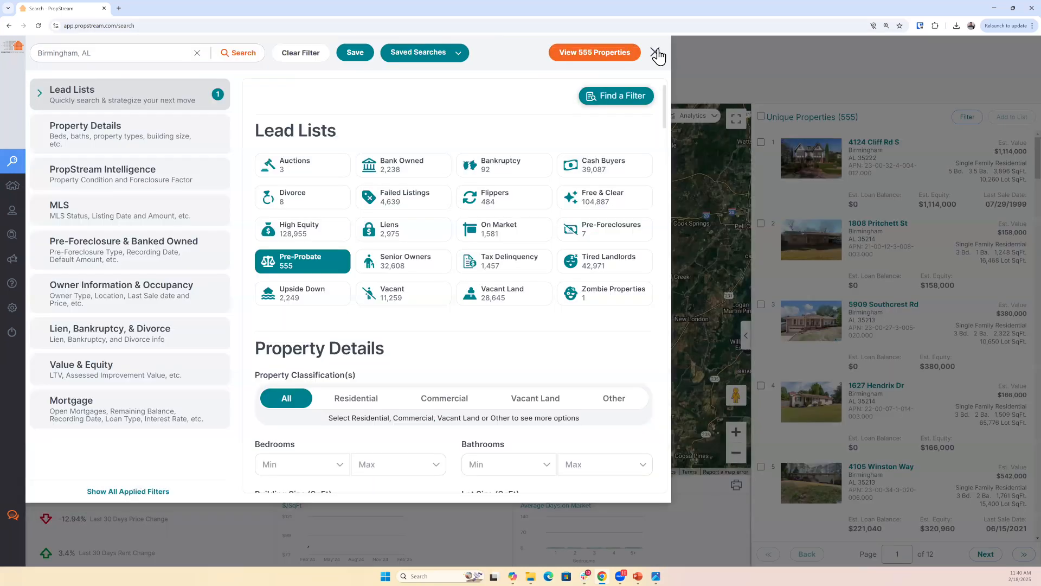
- Review the Birmingham pre-probate results and narrow the filters to residential single-family properties with individual owners
left_click(656, 52)
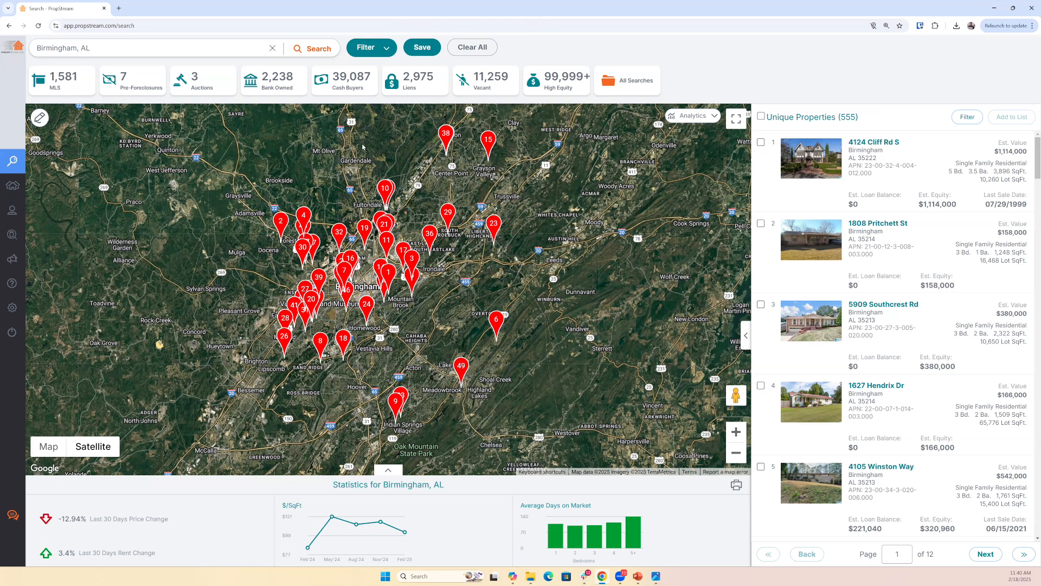
left_click(366, 48)
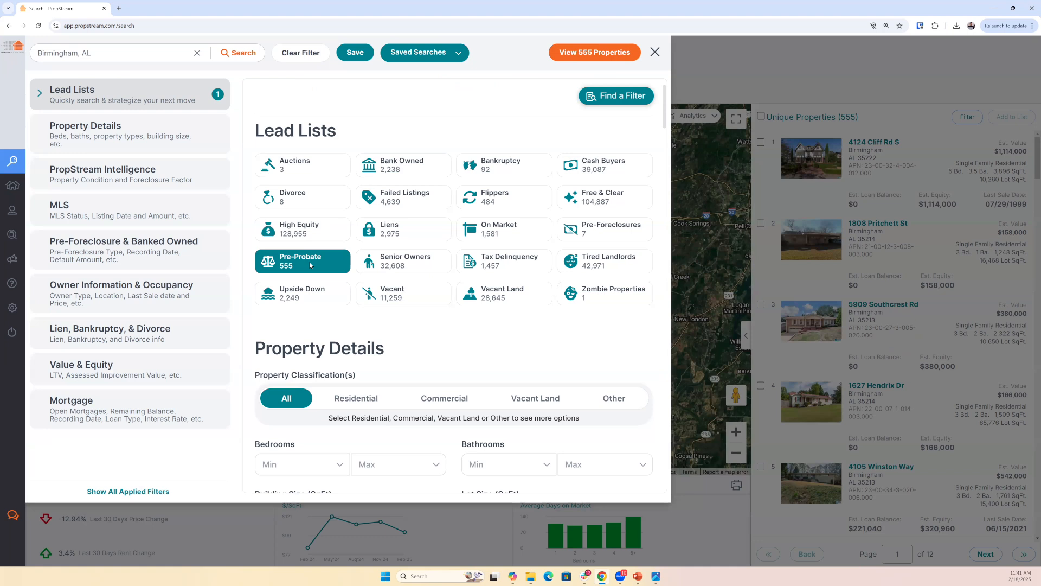
left_click(98, 143)
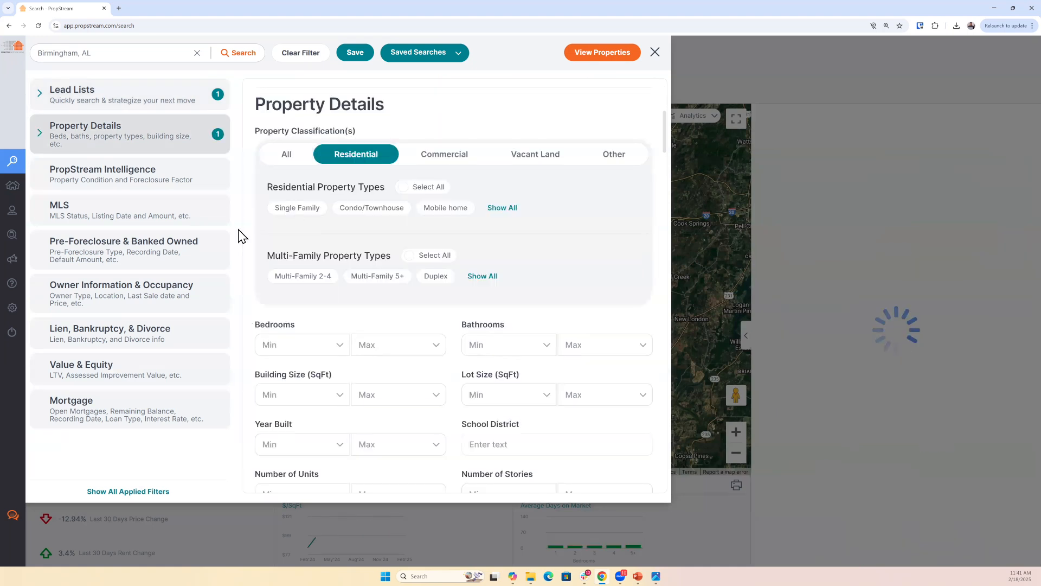
left_click(143, 303)
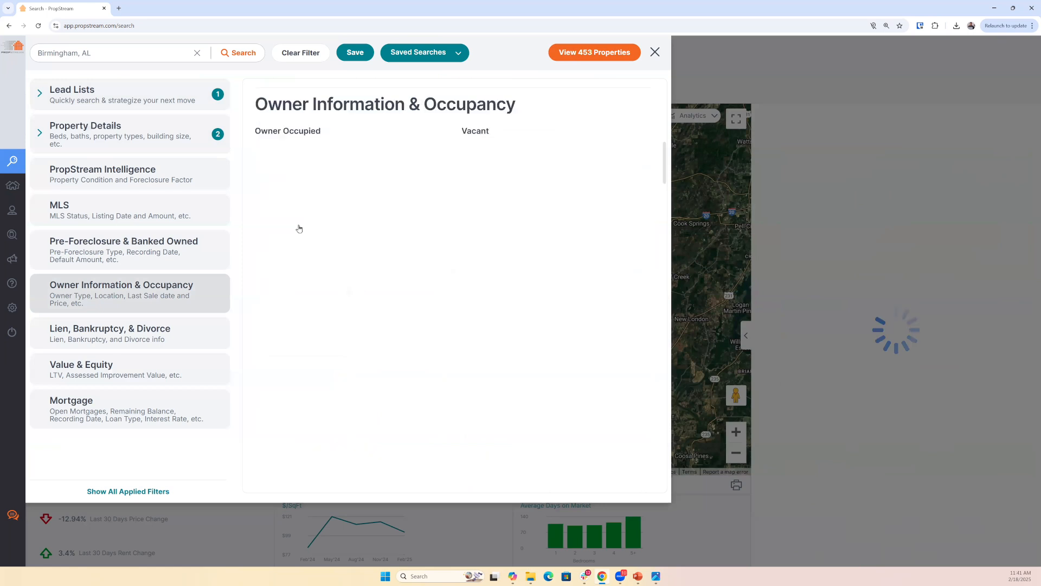
- Open the Saved Search form, dismiss it without saving, and clear the filters while keeping the Birmingham, AL search
left_click(356, 54)
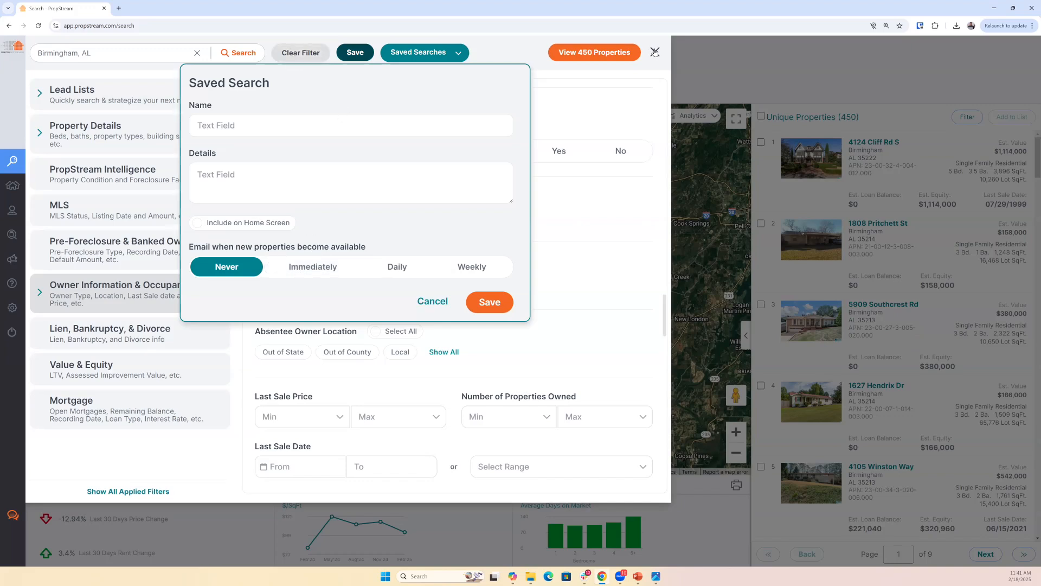
left_click(652, 51)
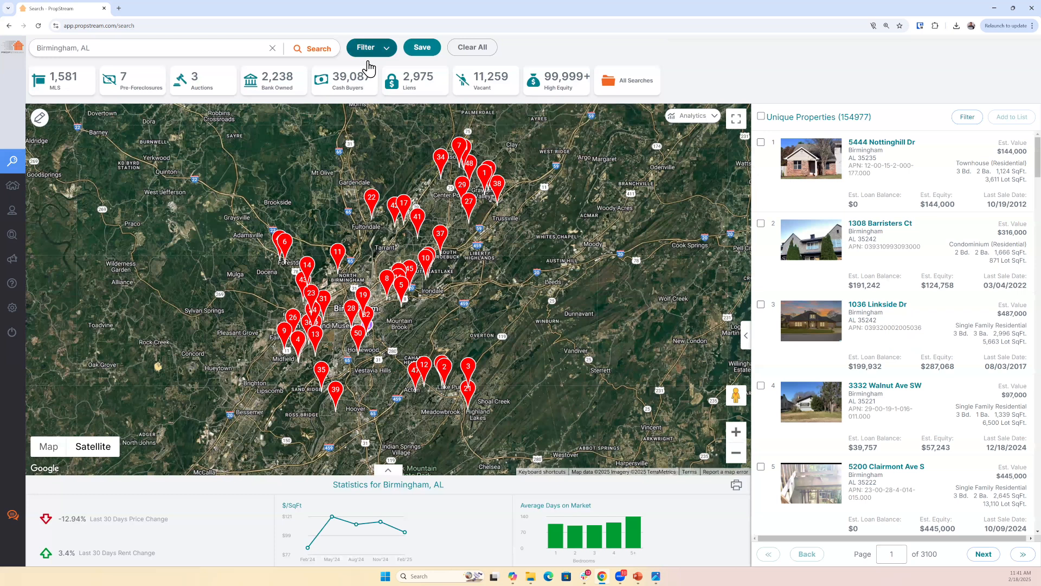
- Switch to the Building Situations slide in PowerPoint, review its outline, and return to the Birmingham filters in PropStream
left_click(367, 61)
mouse_move(629, 574)
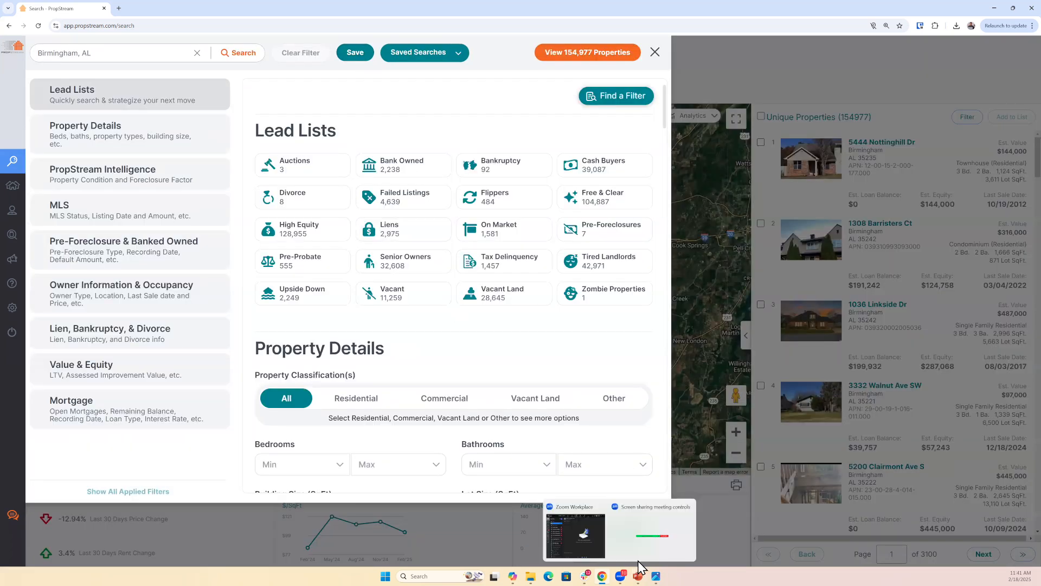
left_click(673, 540)
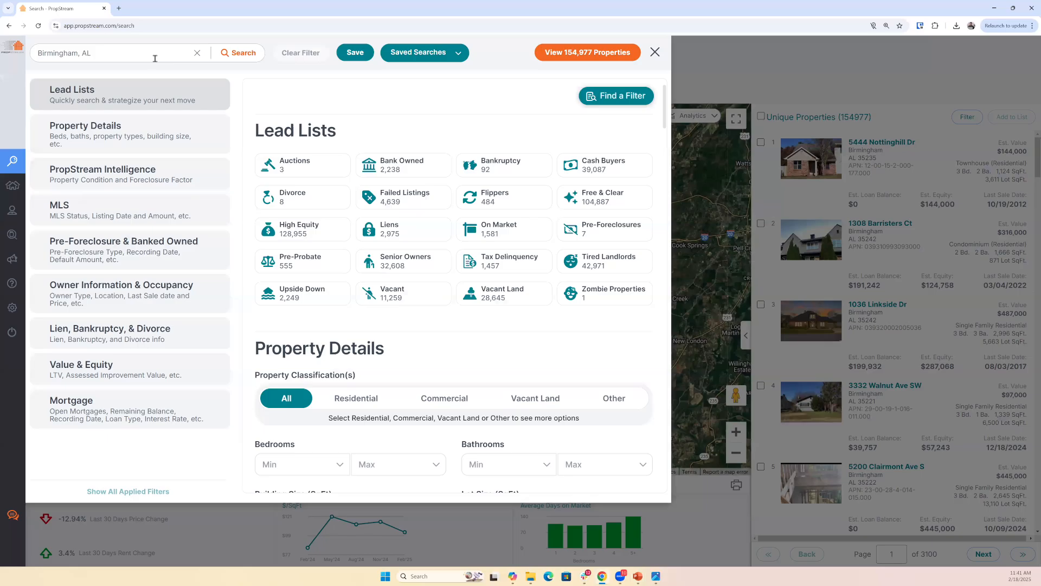
left_click(154, 58)
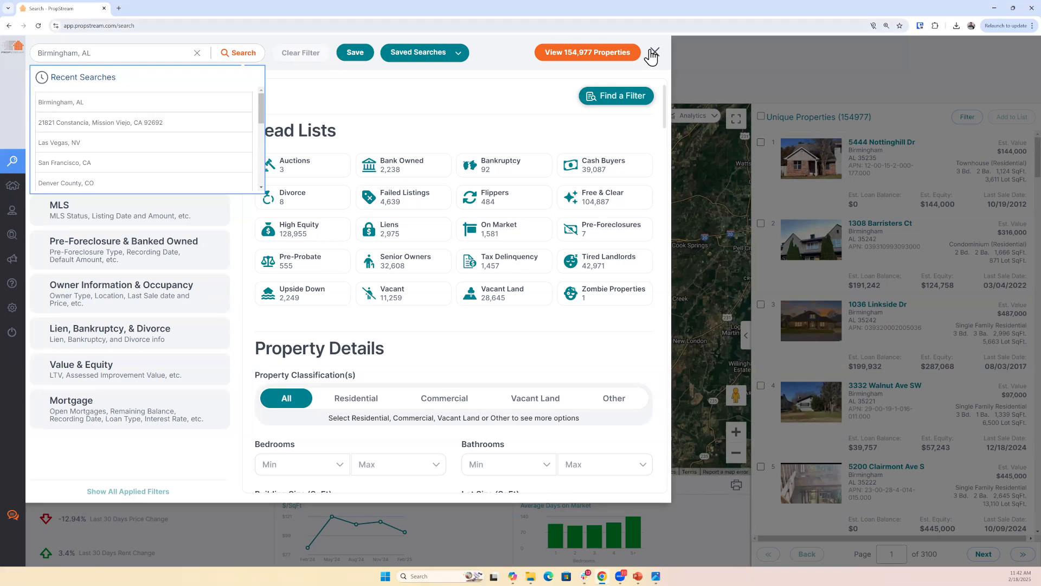
left_click(92, 112)
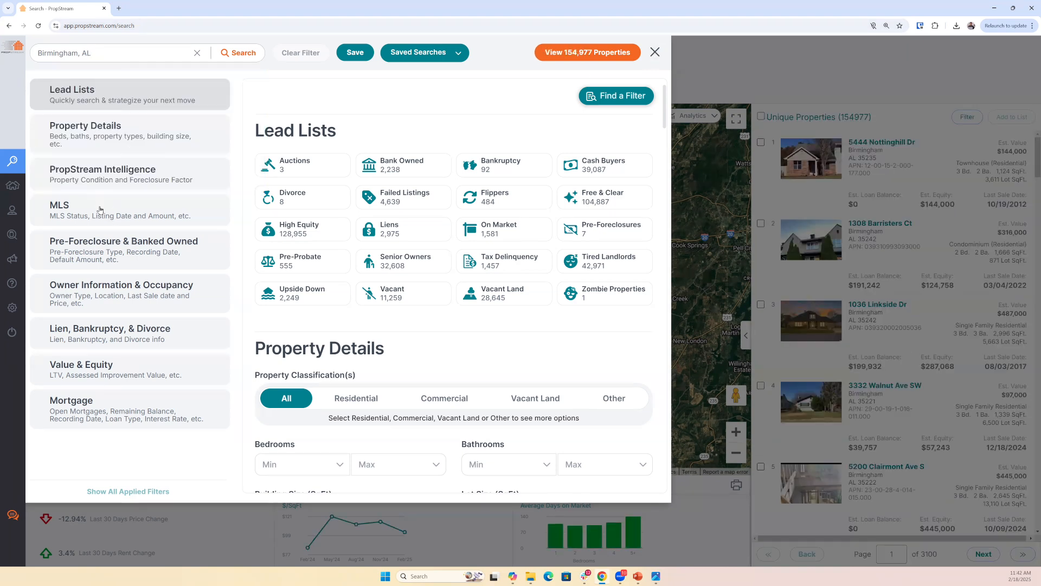
- Set the MLS On Market filter to No and the minimum Estimated Equity % to 30
left_click(127, 215)
left_click(403, 157)
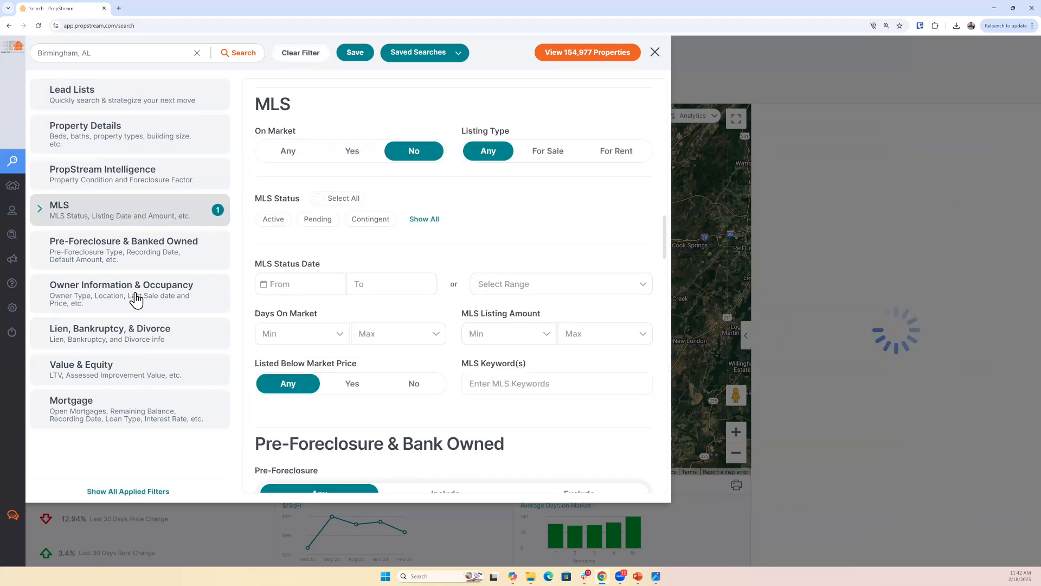
left_click(128, 372)
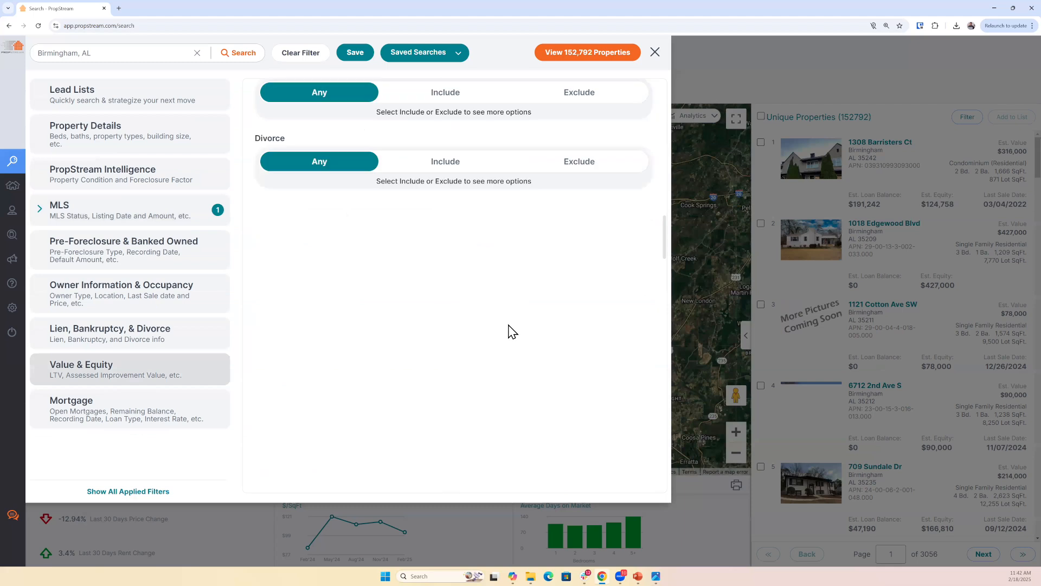
left_click(470, 300)
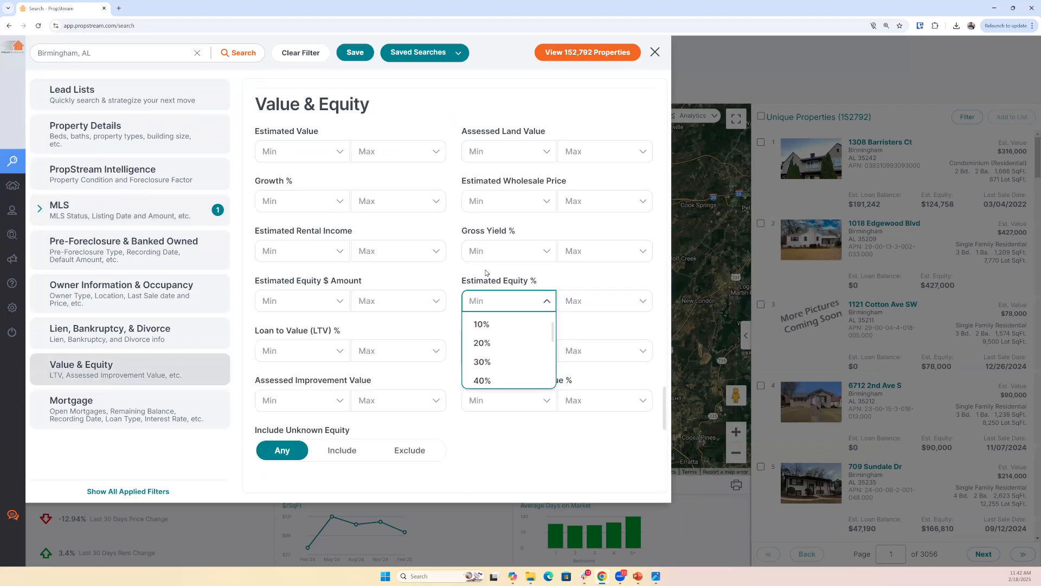
type("30")
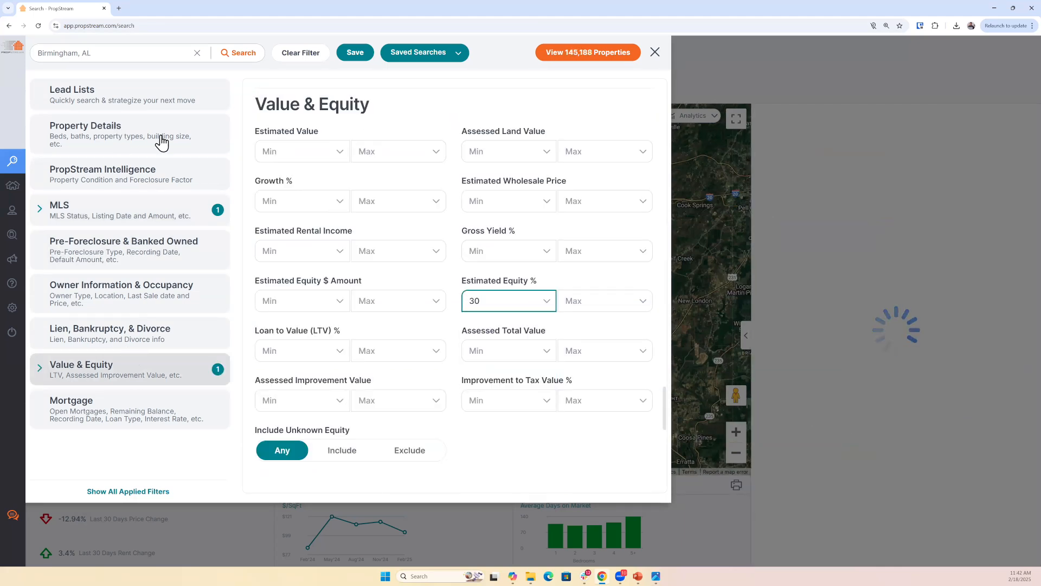
- Restrict the property classification to Residential with the Single Family type
left_click(158, 140)
left_click(347, 157)
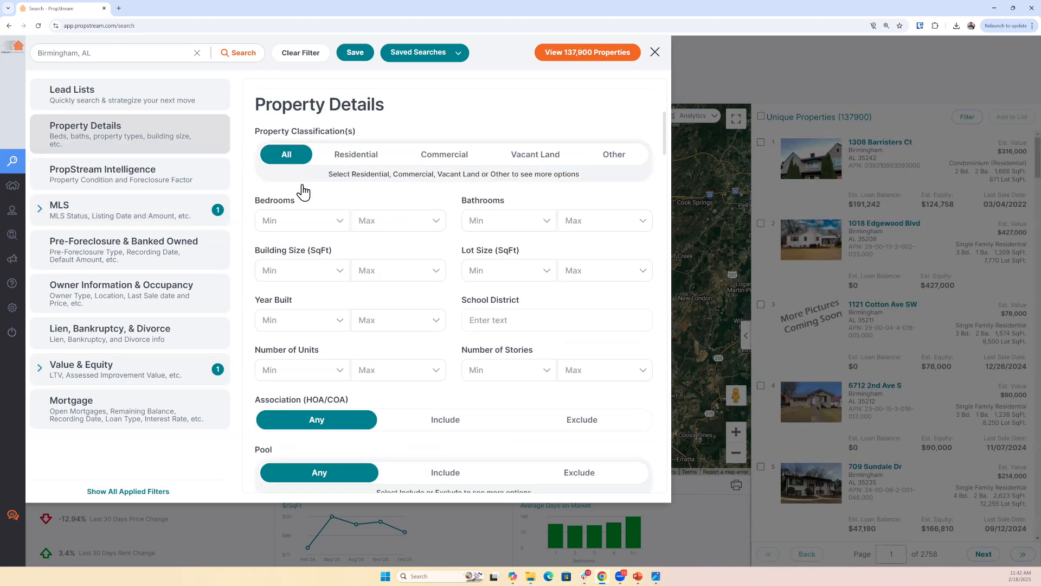
left_click(303, 213)
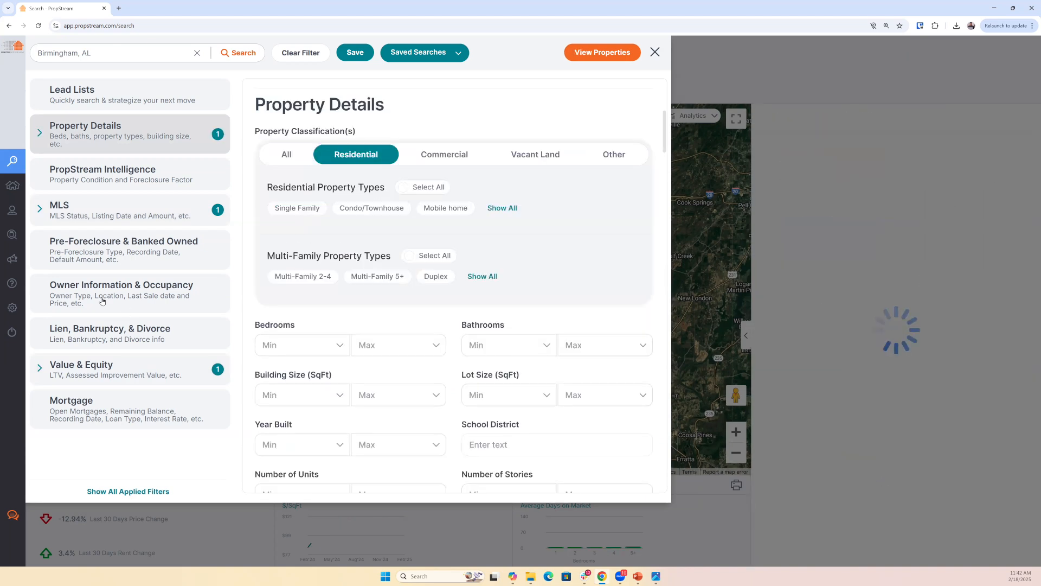
- Filter for individual owners with at least 10 Years of Ownership and set Owner Occupied to Yes
left_click(132, 313)
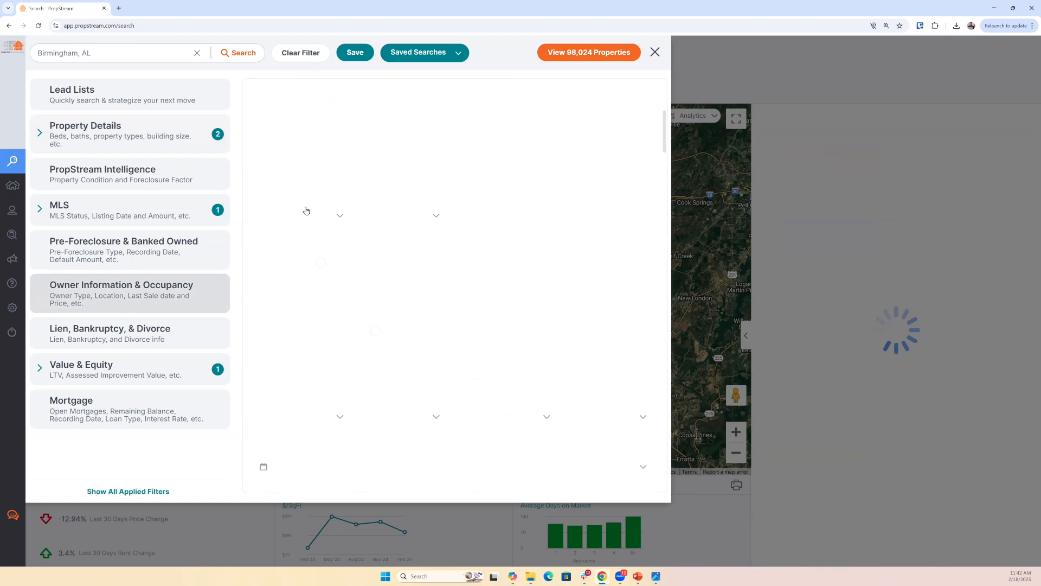
left_click(279, 283)
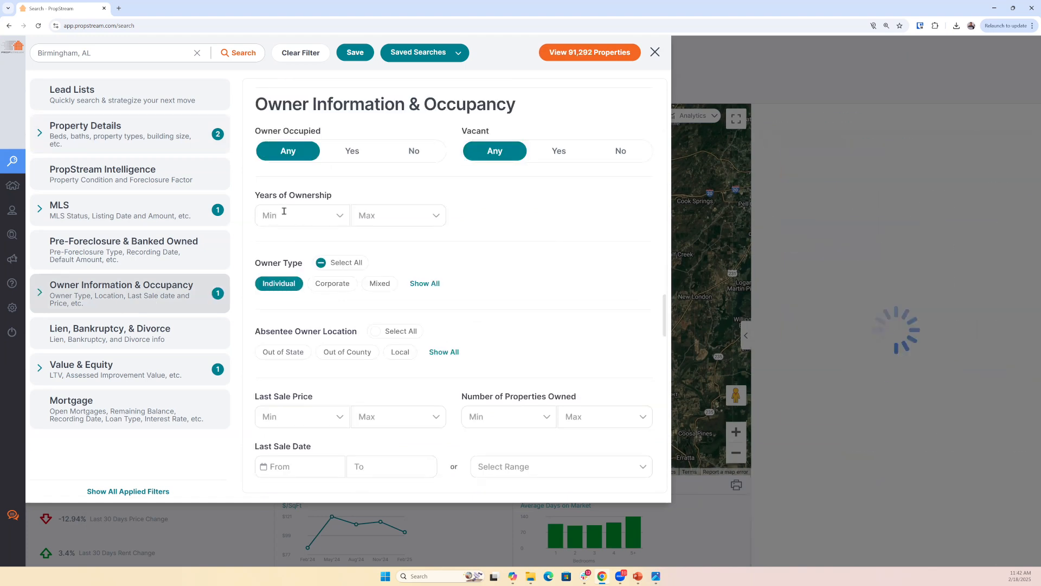
left_click(284, 215)
type("10")
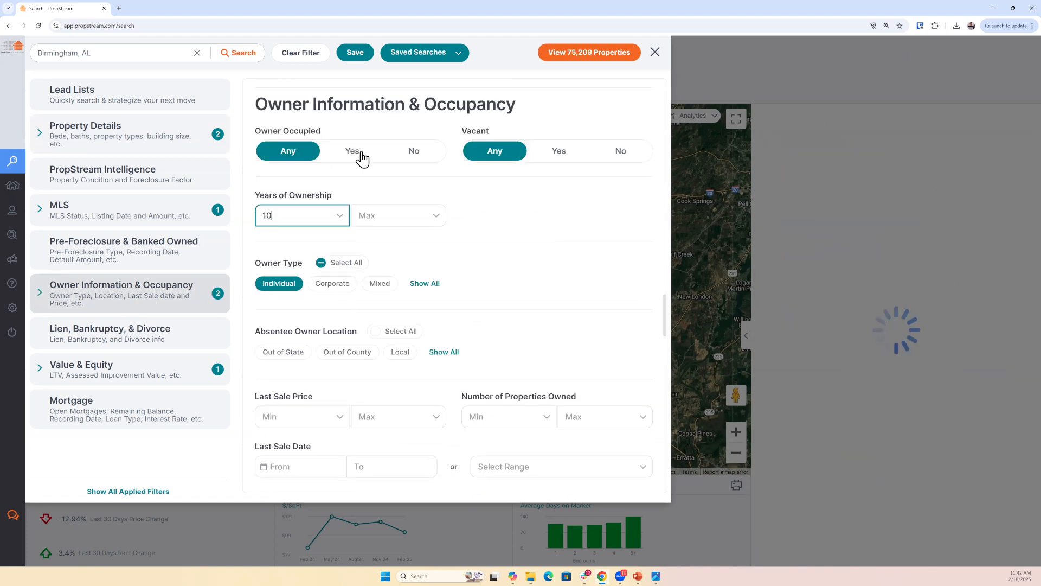
left_click(359, 158)
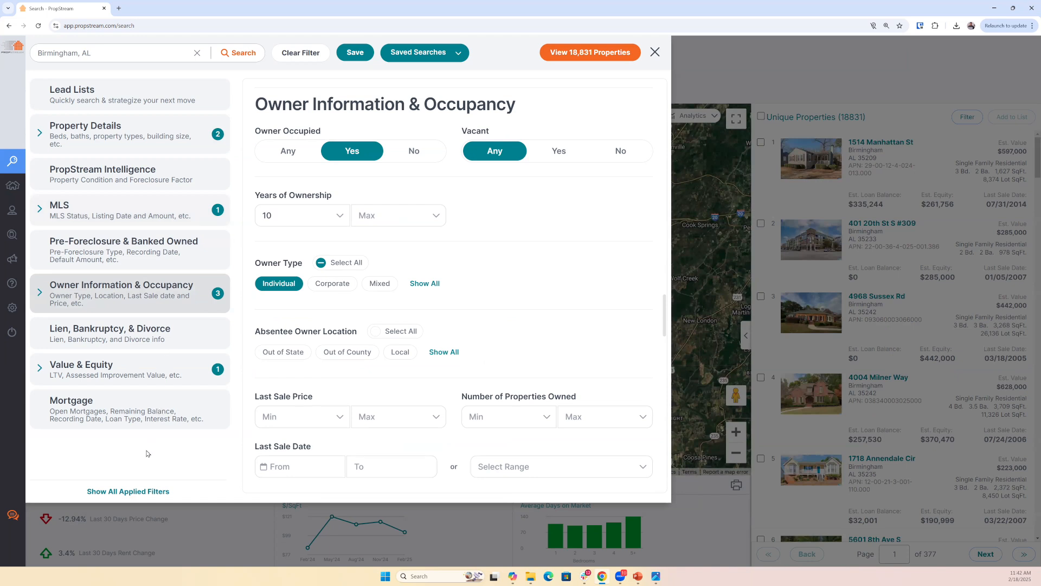
- Set the minimum estimated mortgage interest rate to 8% and view the matching properties
left_click(106, 419)
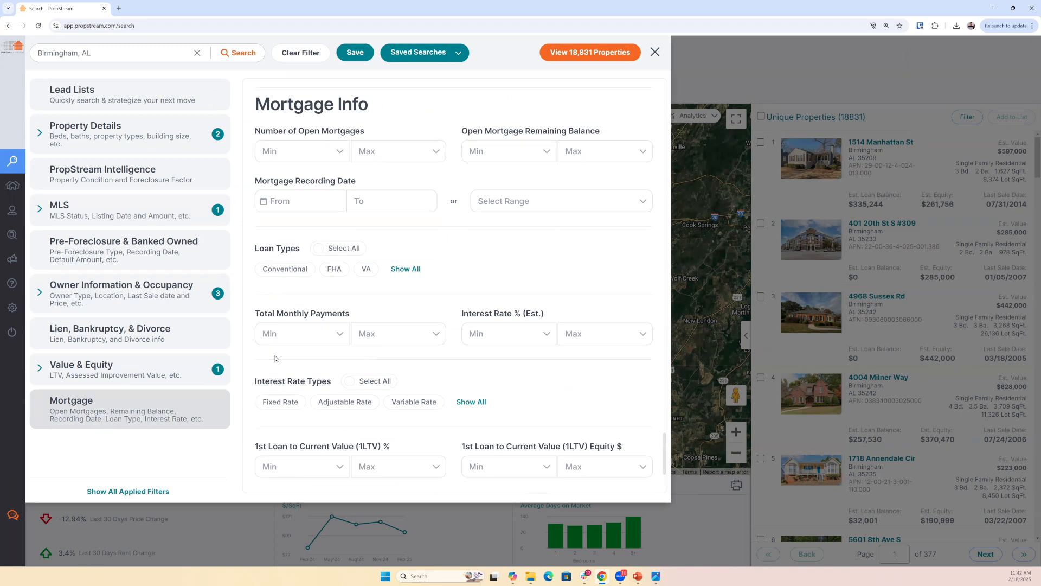
double_click(489, 312)
left_click_drag(557, 313, 552, 317)
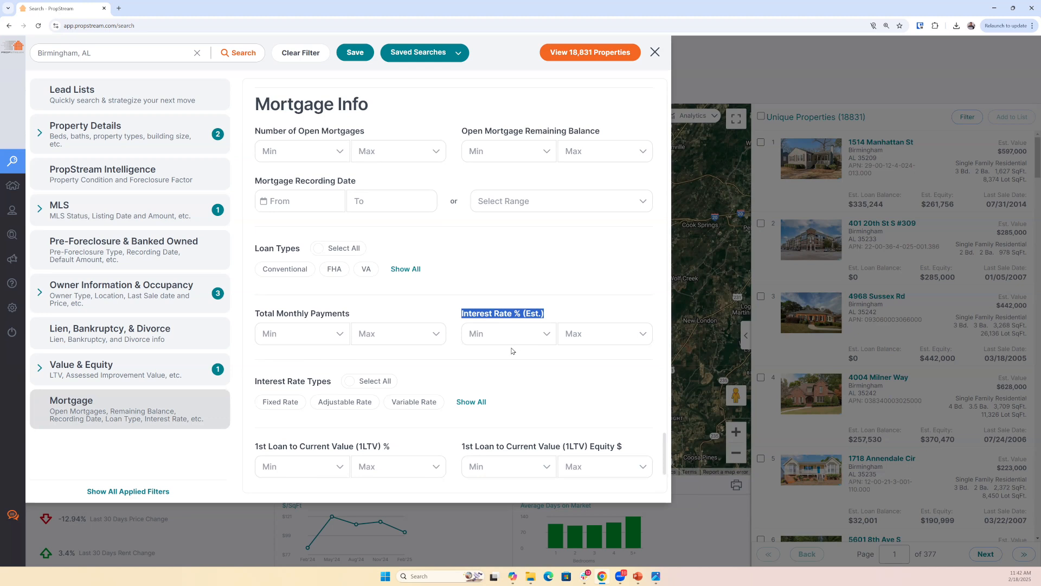
left_click(484, 334)
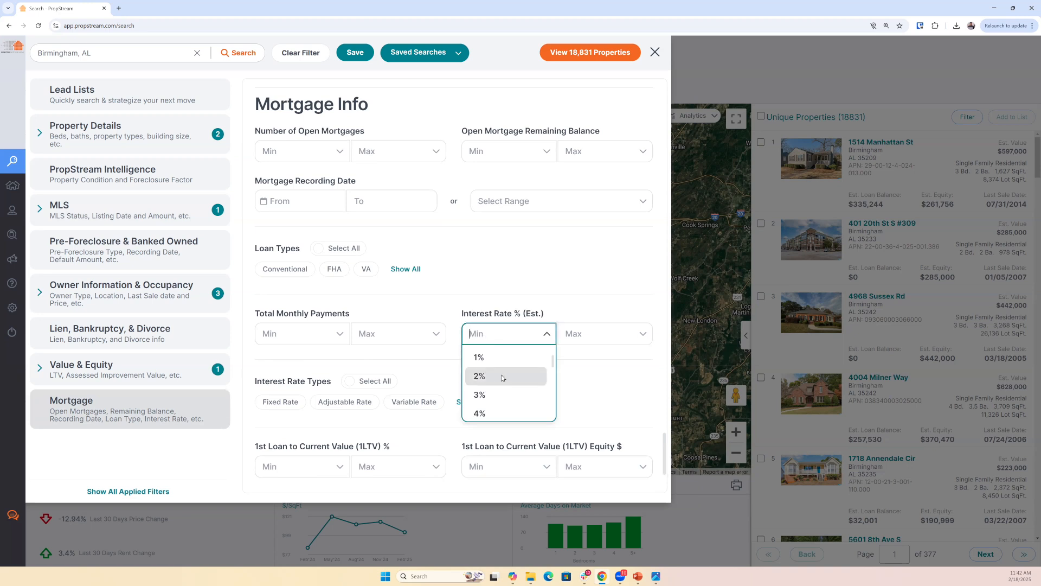
type("8")
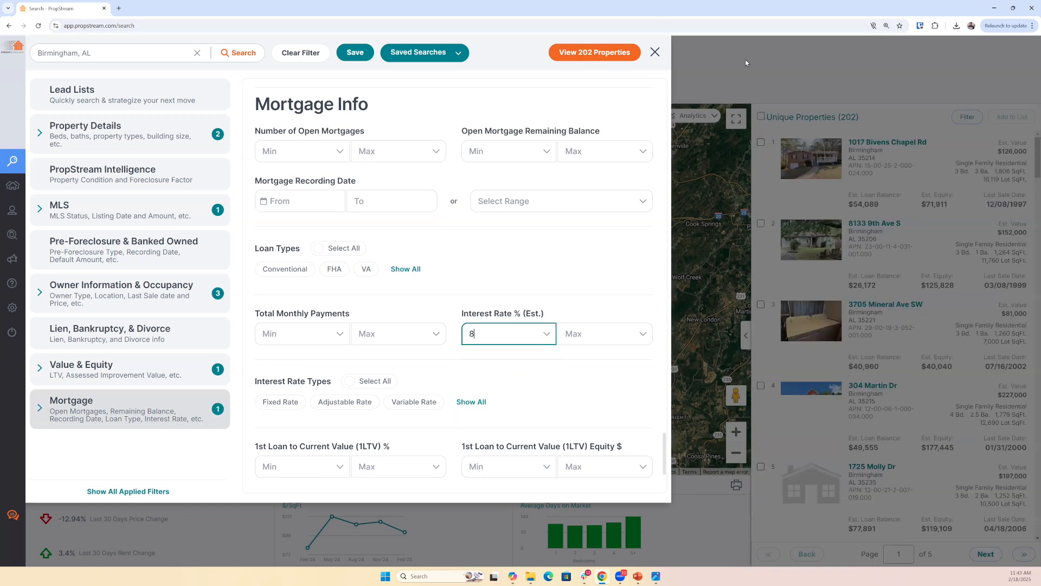
left_click(867, 114)
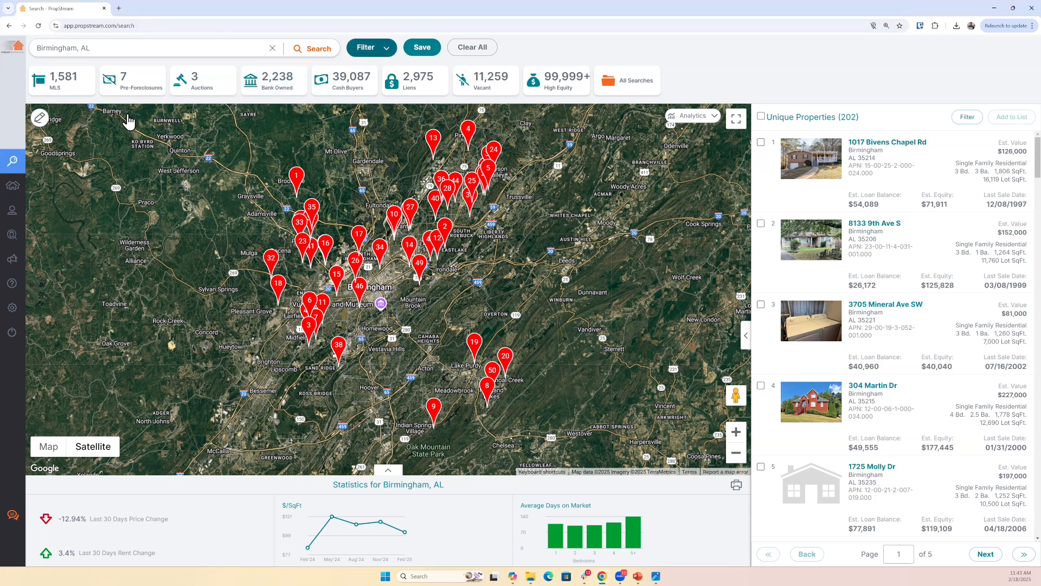
- Reopen the filters, remove the minimum mortgage interest rate, and review the Owner Information & Occupancy settings
left_click(152, 93)
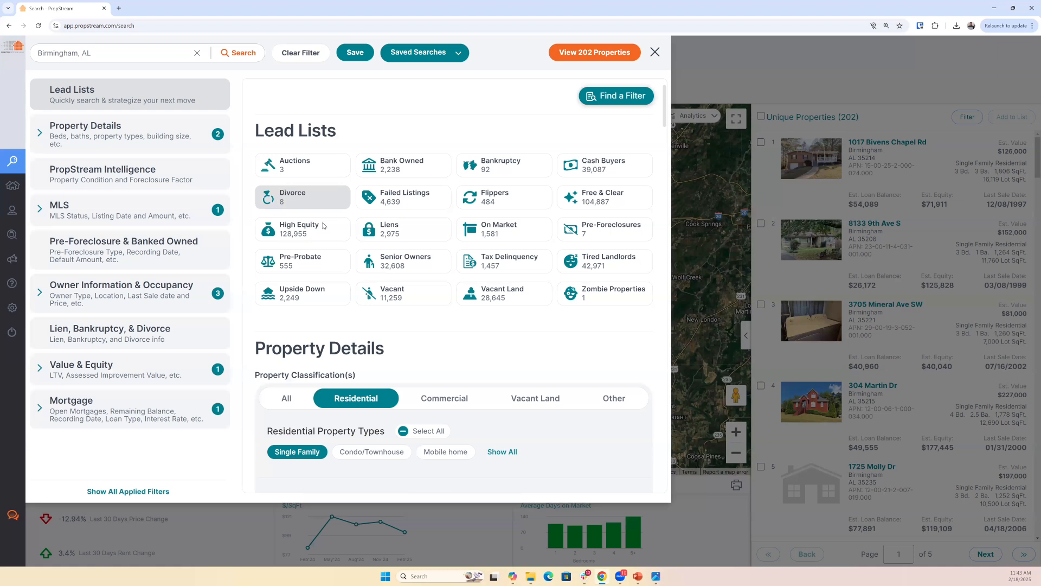
left_click(325, 168)
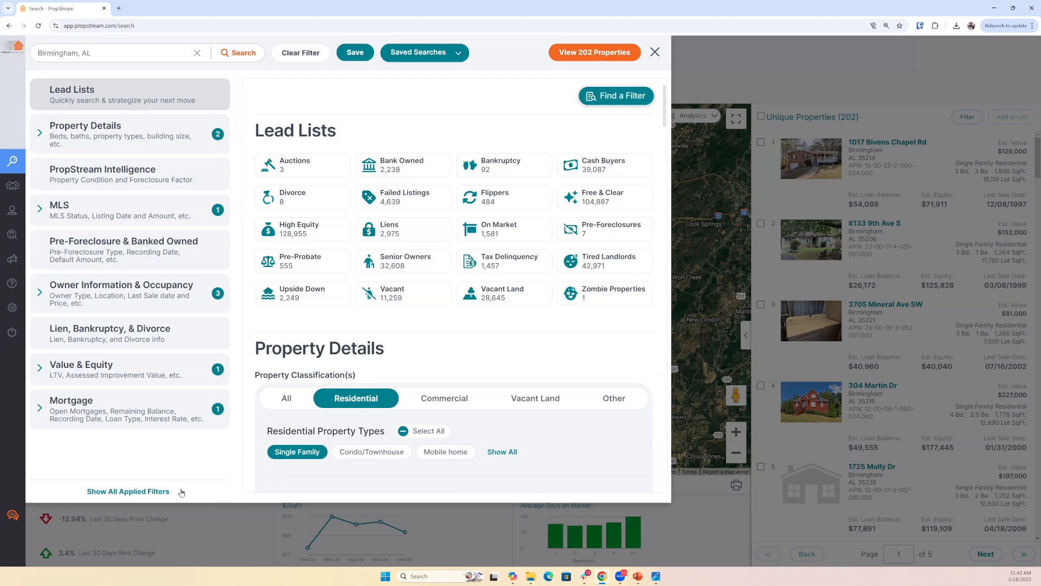
left_click(148, 418)
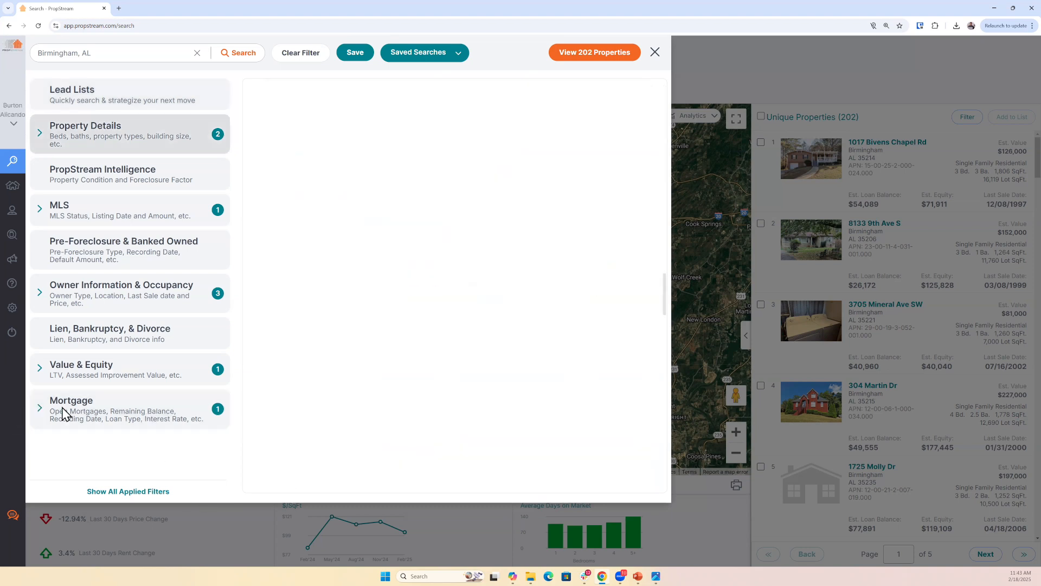
left_click(206, 447)
left_click(157, 297)
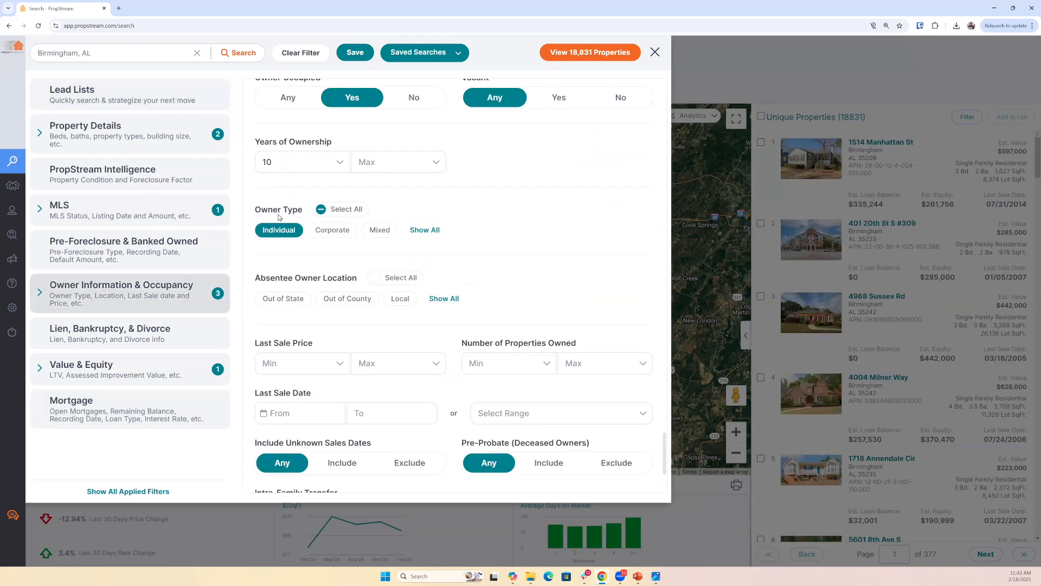
scroll(276, 217, "up", 1)
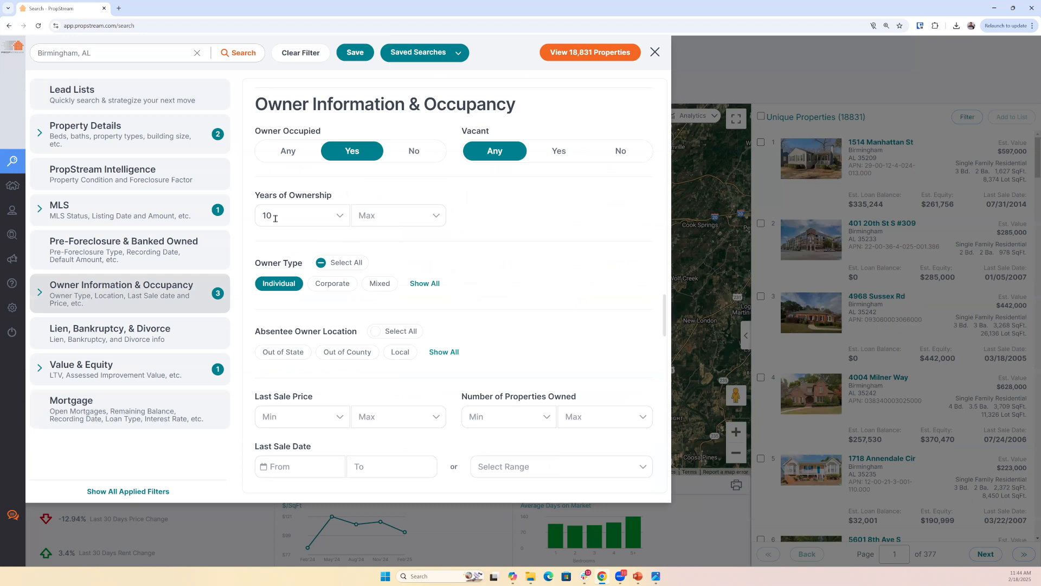
- Set the minimum Bedrooms to 3 and the maximum Bathrooms to 1, and return to the property results
left_click(141, 140)
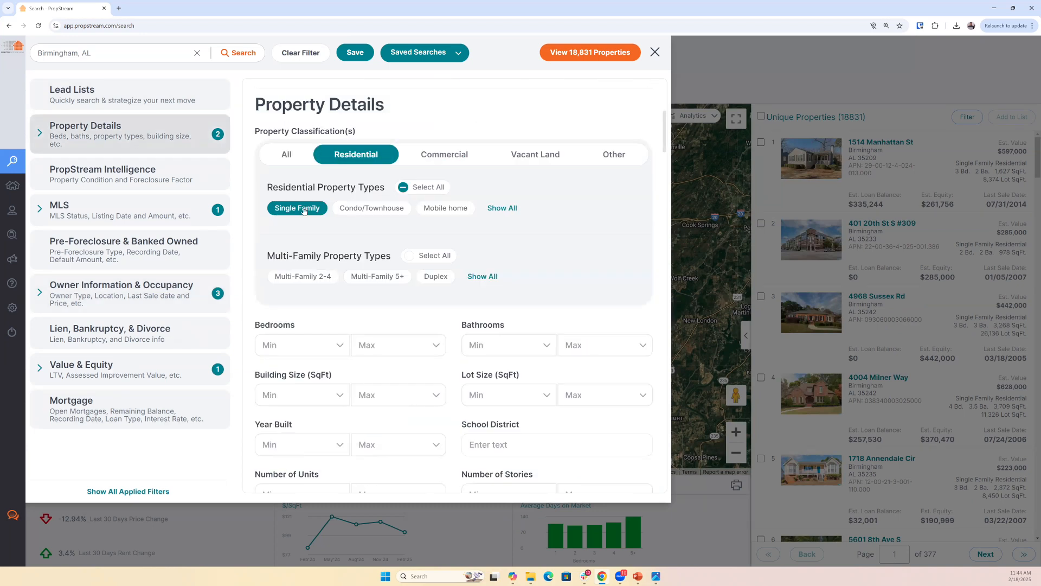
left_click(297, 353)
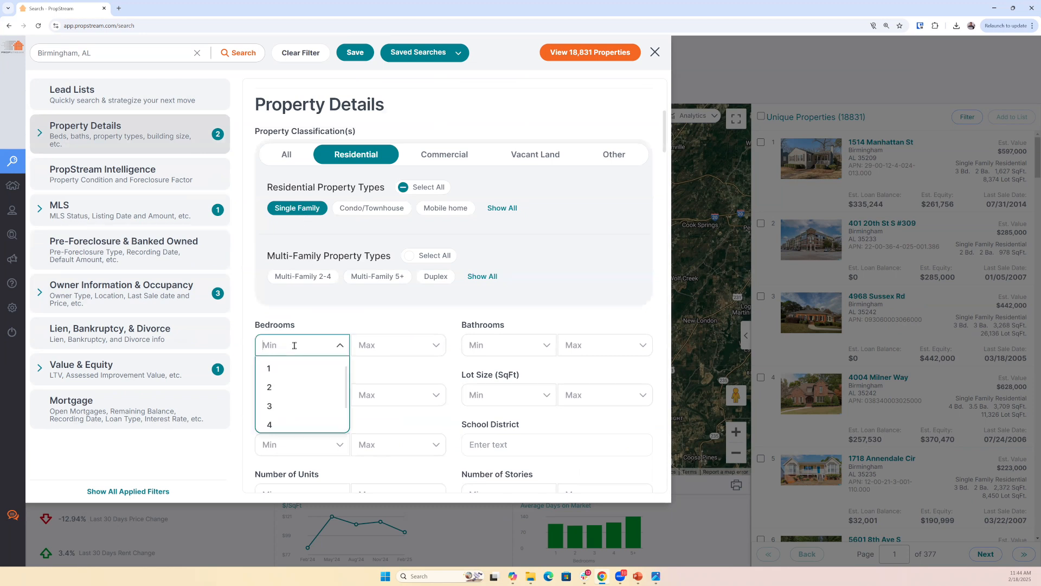
type("3")
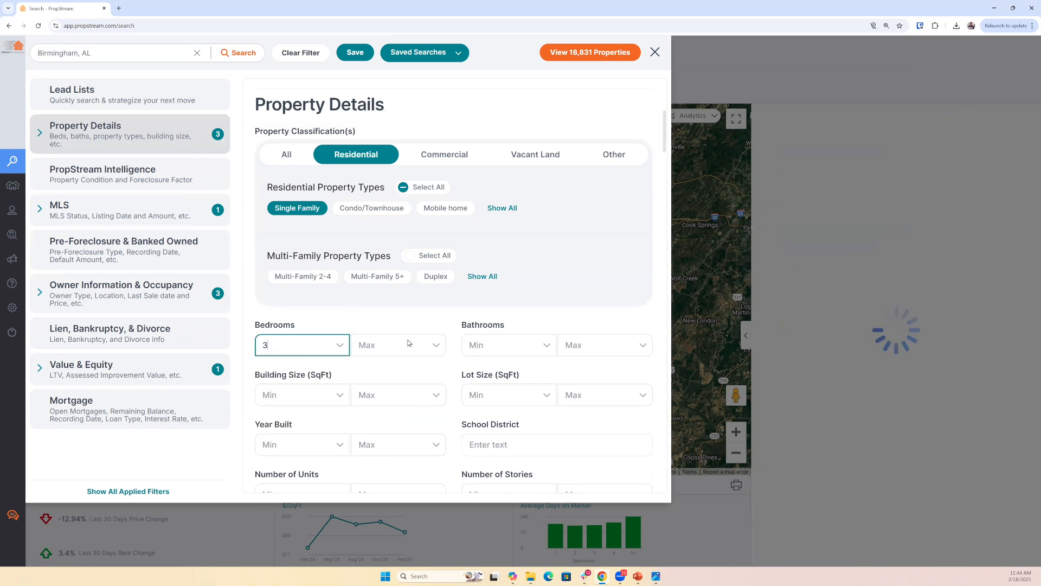
left_click(605, 346)
type("1")
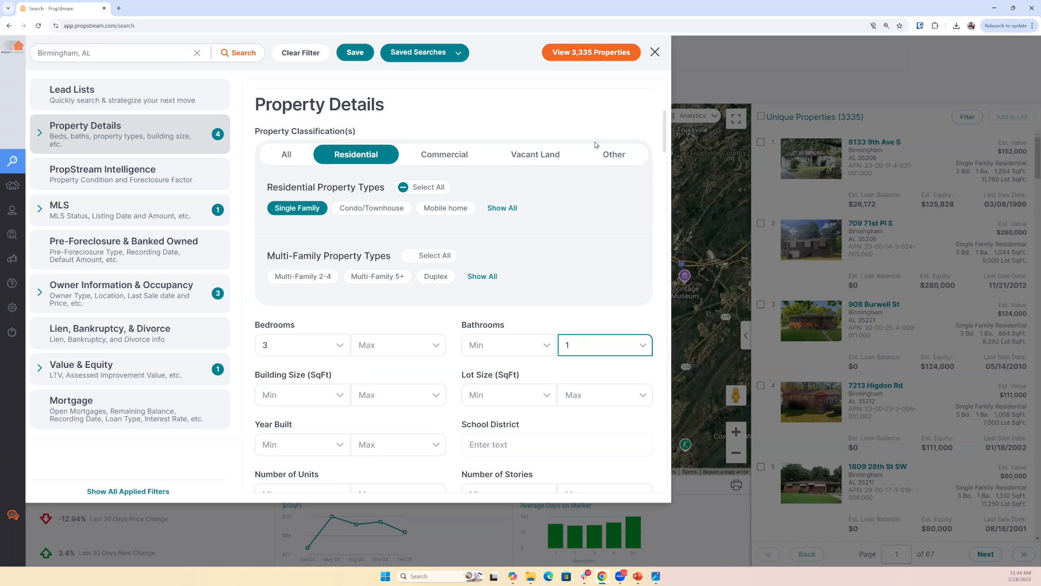
left_click(845, 130)
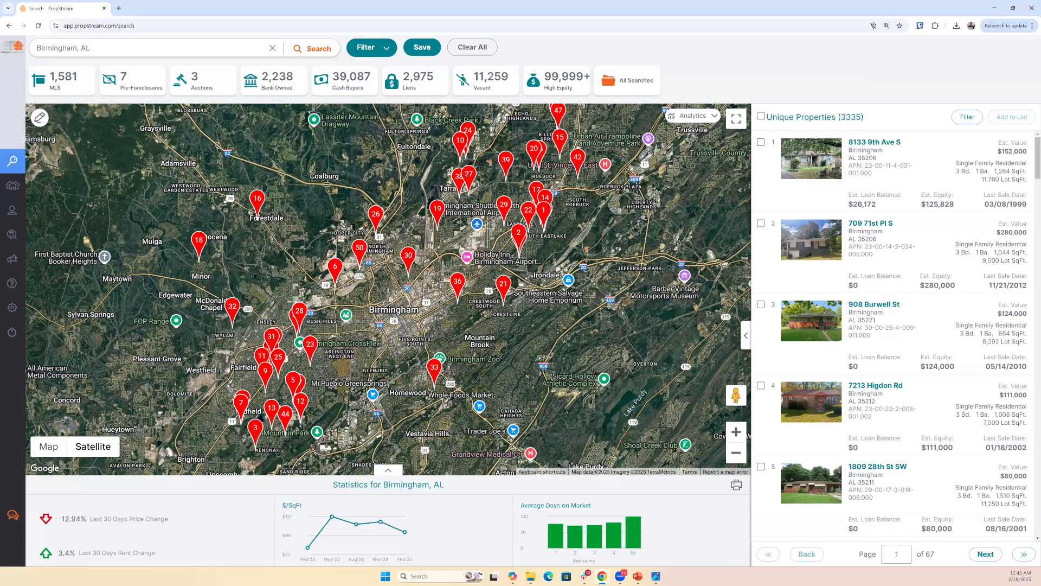
- Switch to PowerPoint, review the Building Situations and Traditional Search slides, and return to the PropStream search
key("alt+Tab")
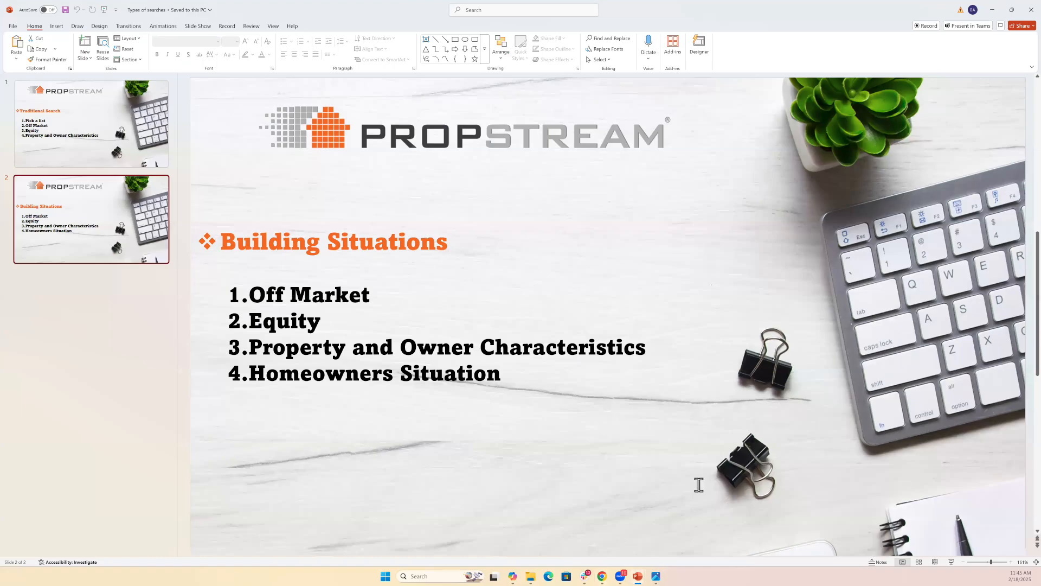
mouse_move(638, 575)
left_click(592, 546)
left_click(131, 162)
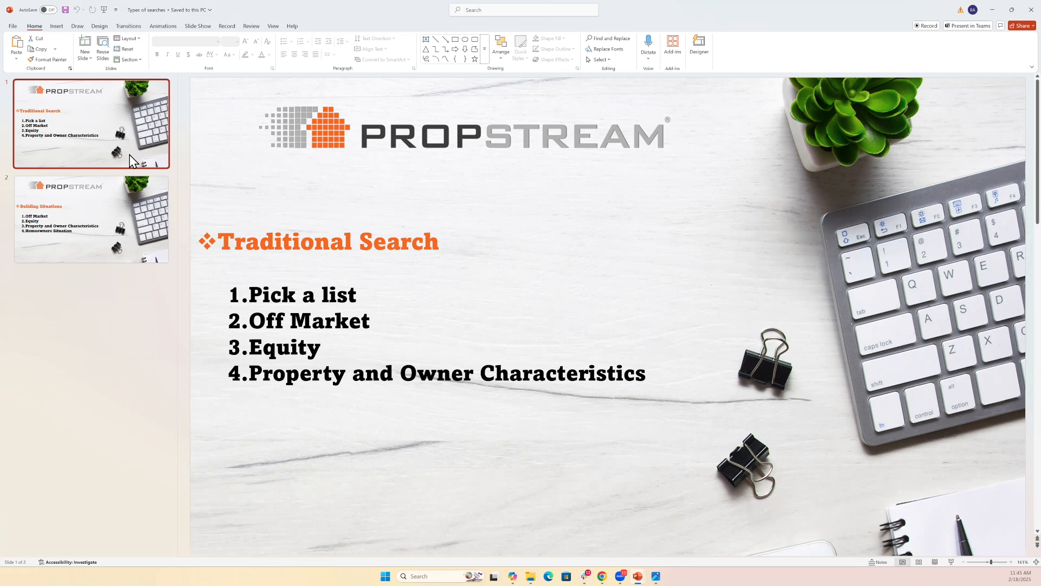
left_click(993, 11)
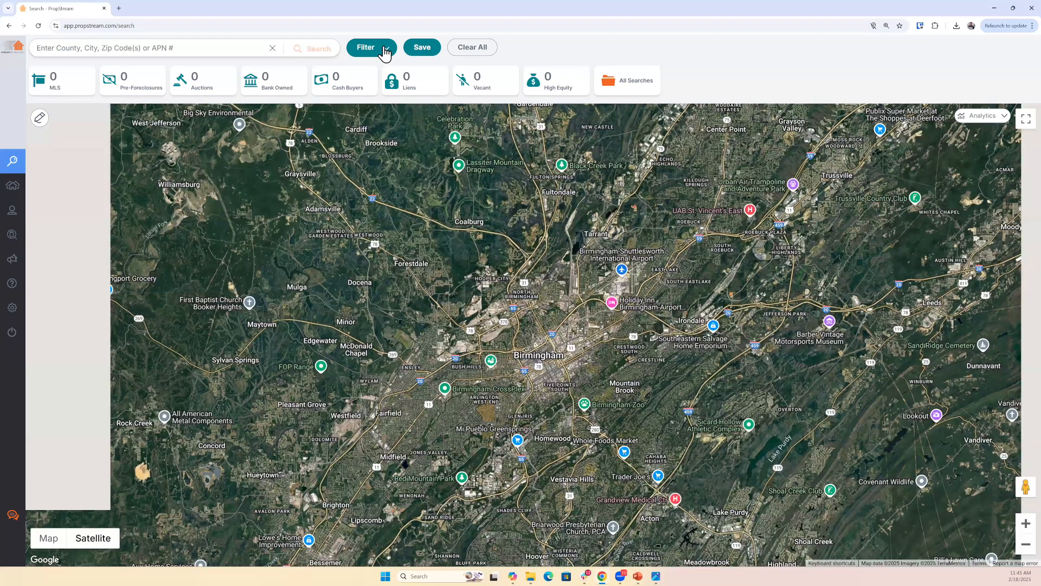
- Open the Birmingham, AL filters, try the Cash Buyers lead list, replace it with Flippers, and view the matching properties
left_click(384, 49)
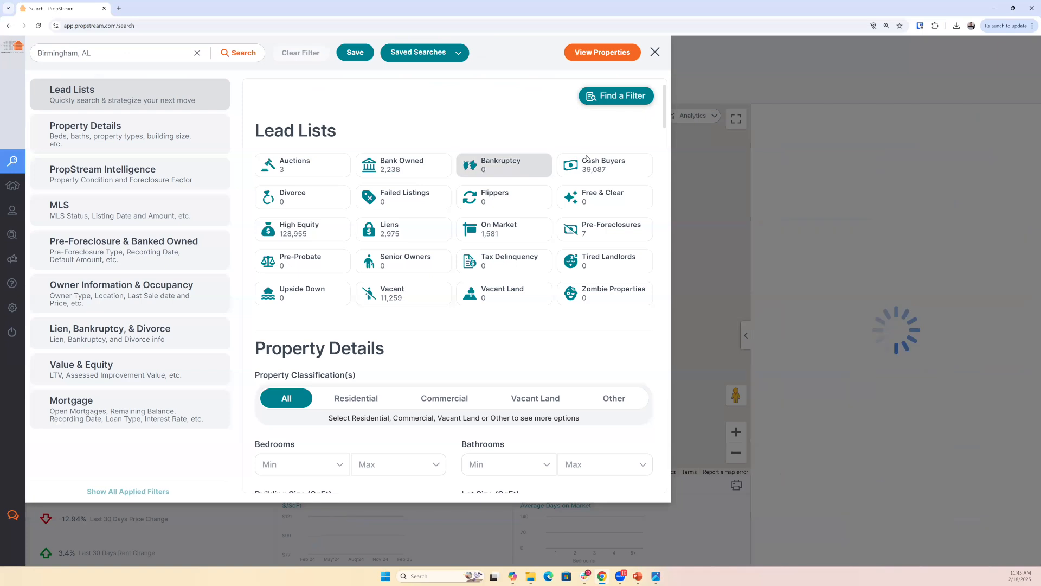
left_click(600, 169)
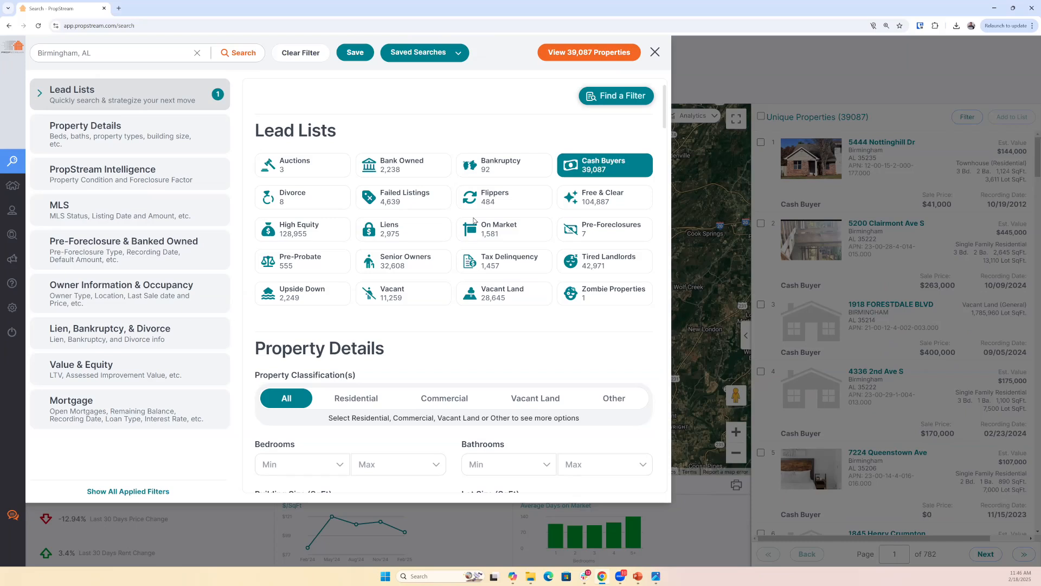
left_click(504, 196)
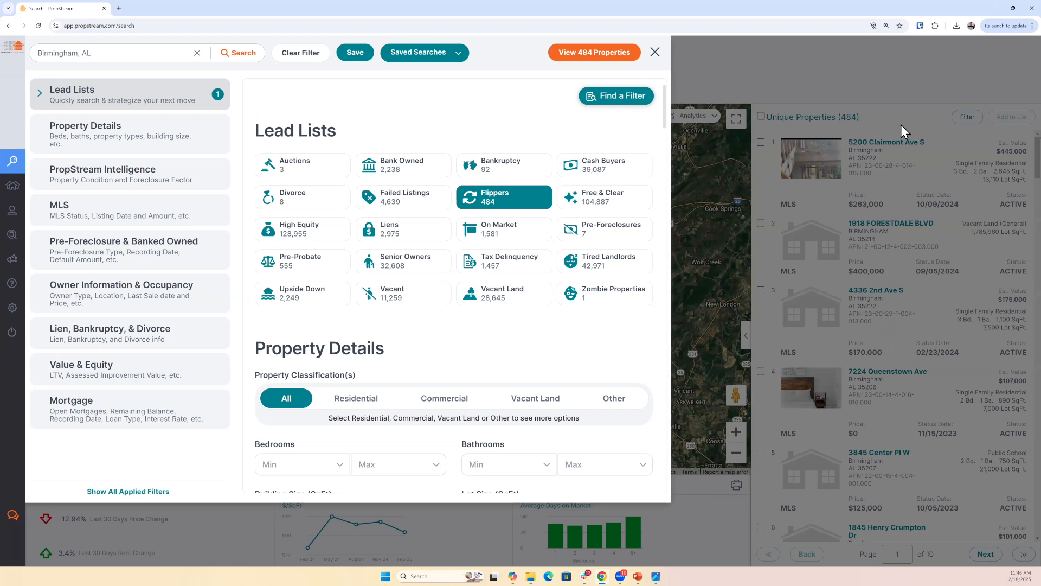
left_click(901, 163)
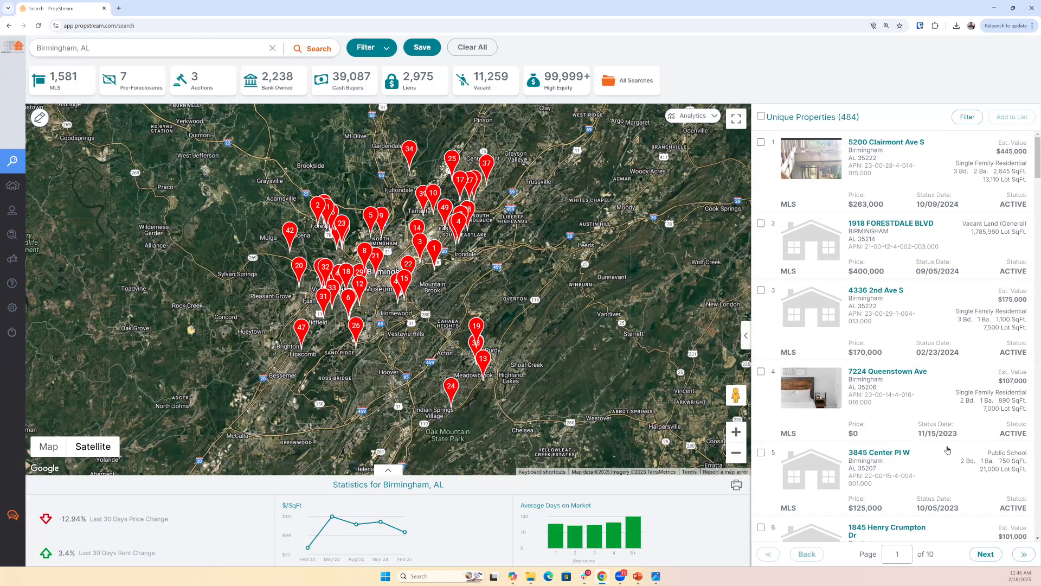
- Change the lead list to Cash Buyers and look through the matching Birmingham properties
left_click(383, 49)
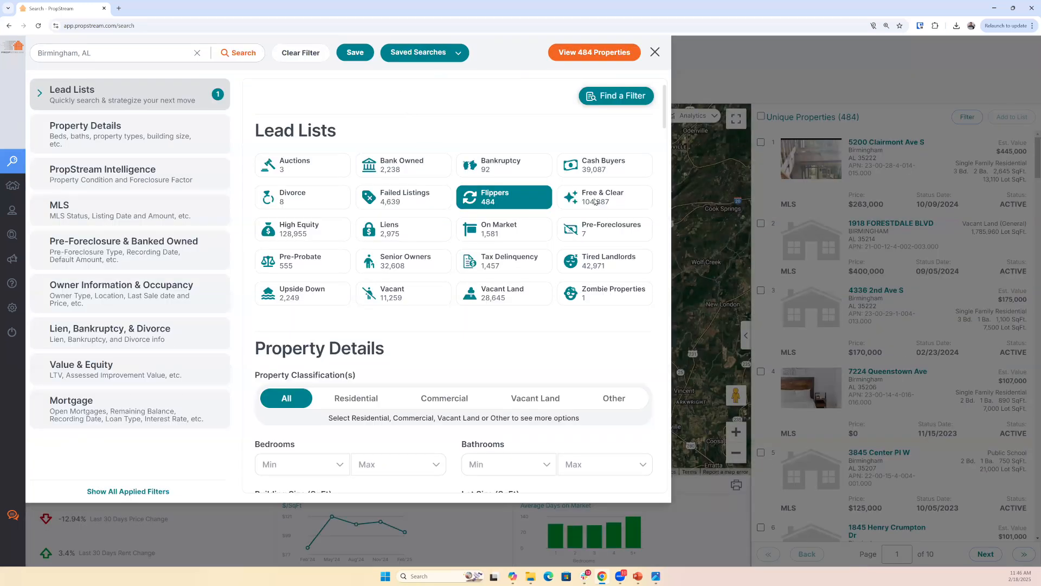
left_click(604, 167)
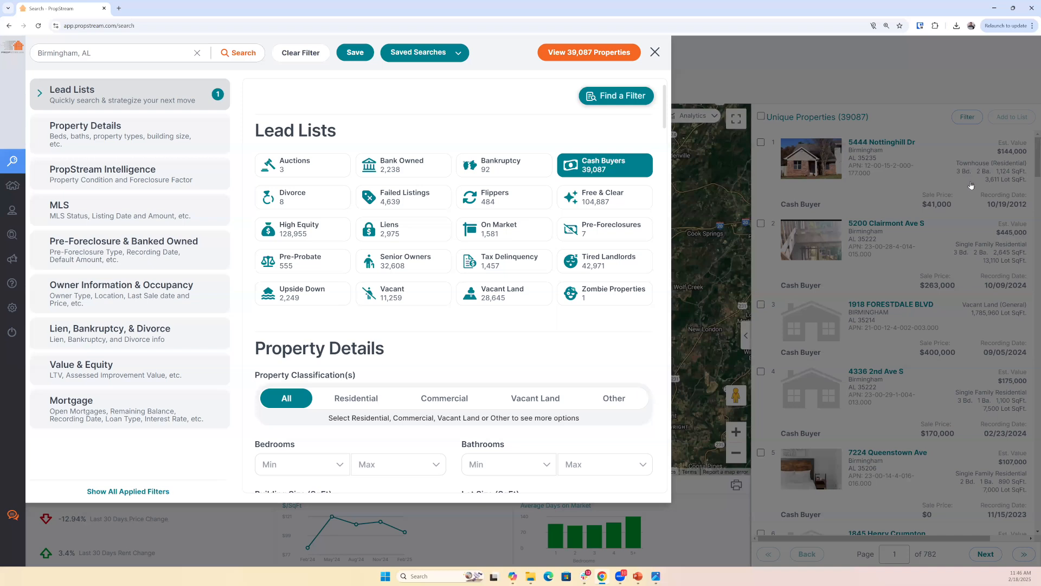
left_click(963, 308)
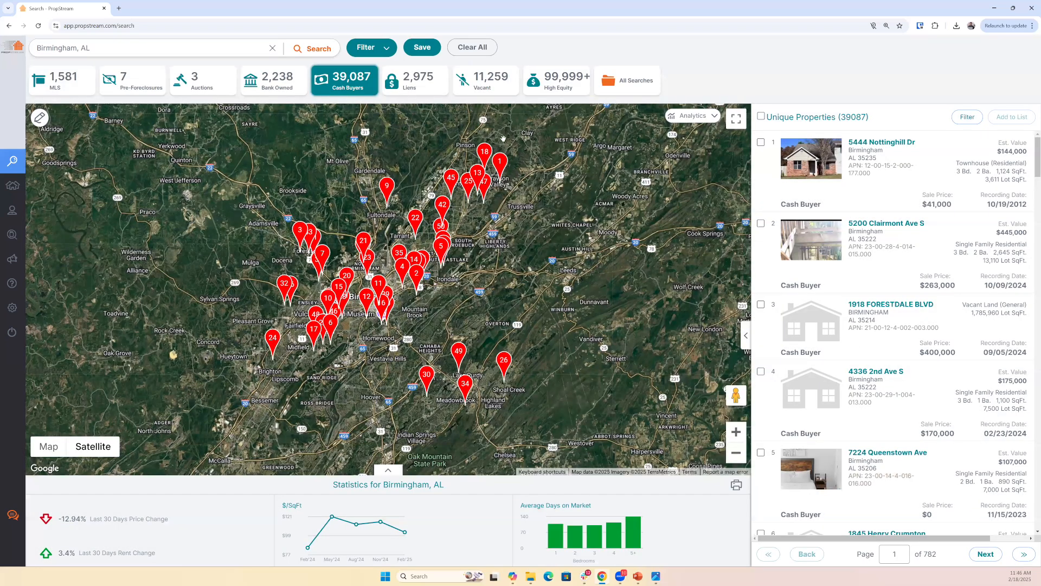
key("Down")
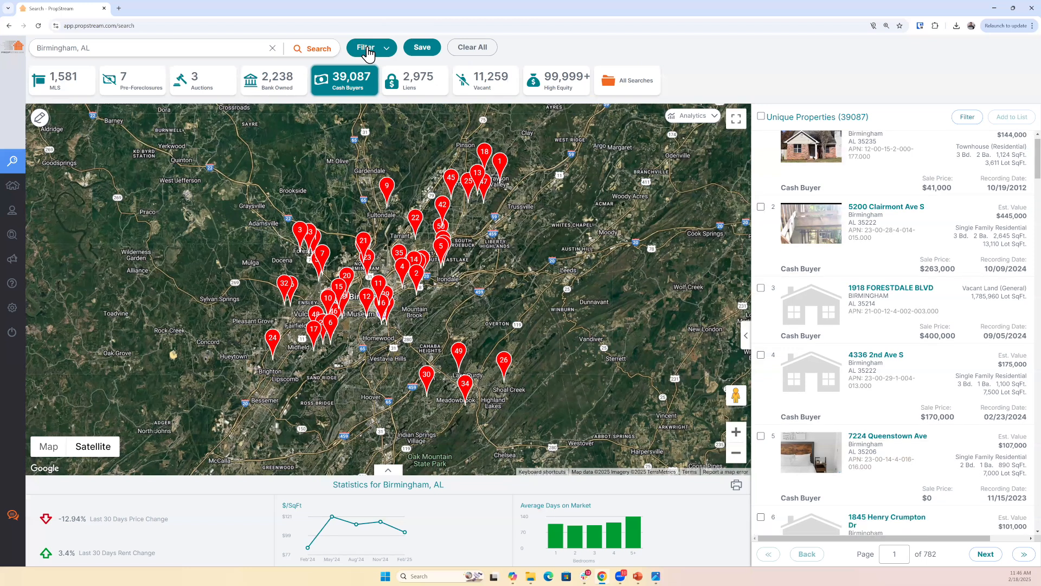
- Restrict the cash buyer search to the Residential classification with the Single Family property type
left_click(367, 53)
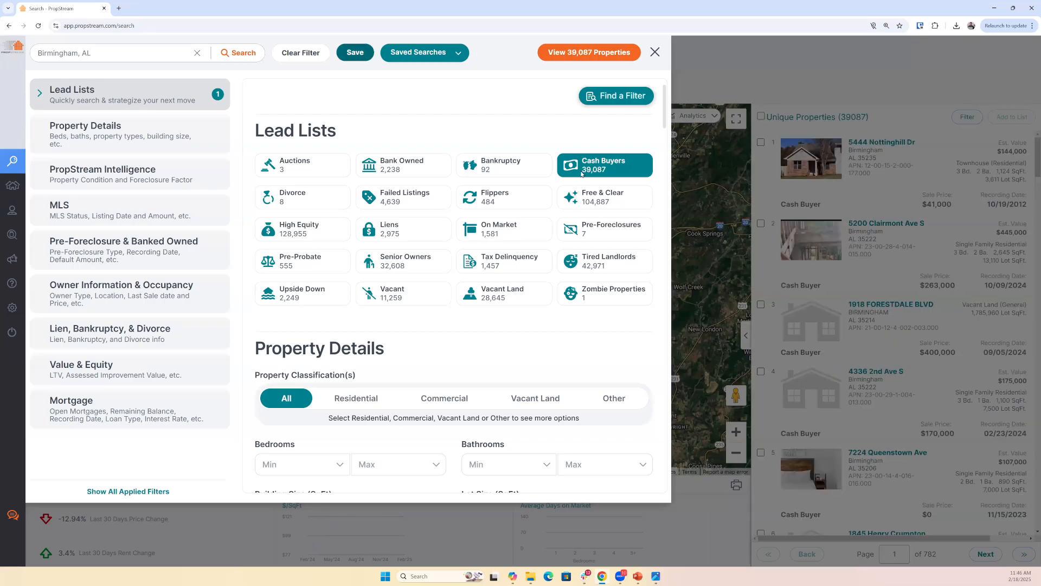
left_click(109, 141)
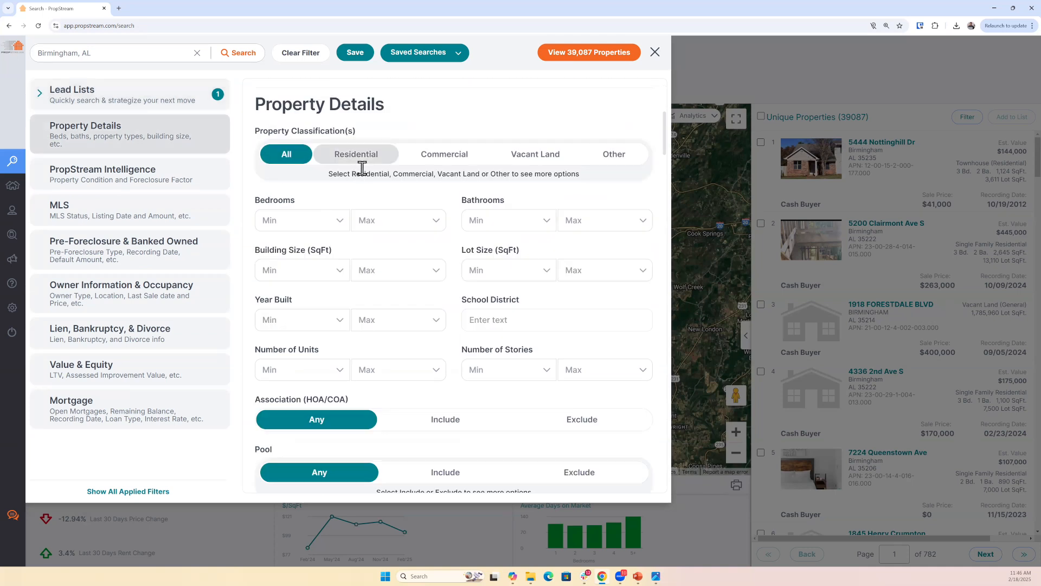
left_click(357, 156)
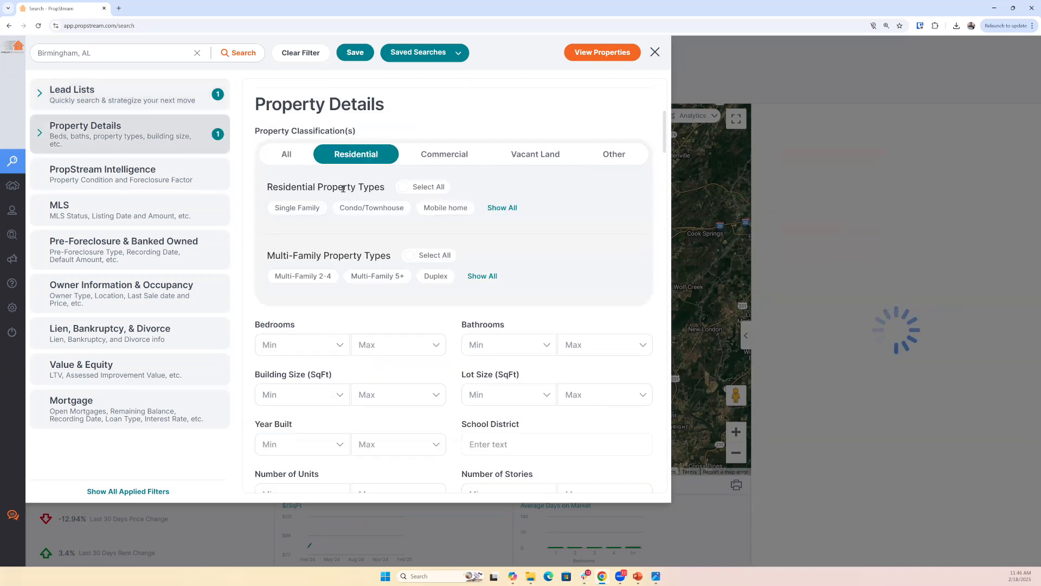
left_click(308, 211)
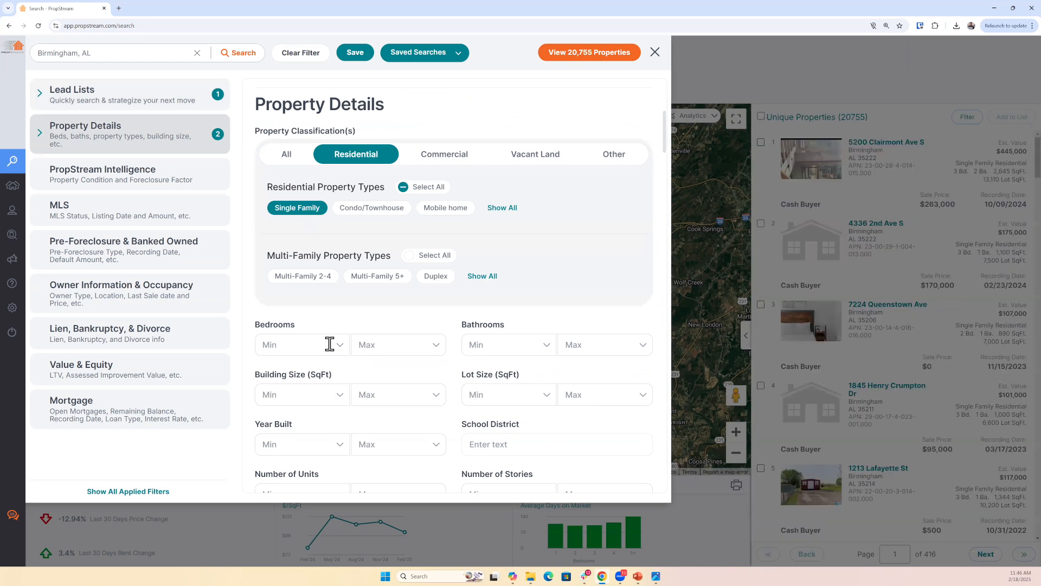
- Set the Bedrooms range to a minimum of 2 and a maximum of 4
left_click(301, 342)
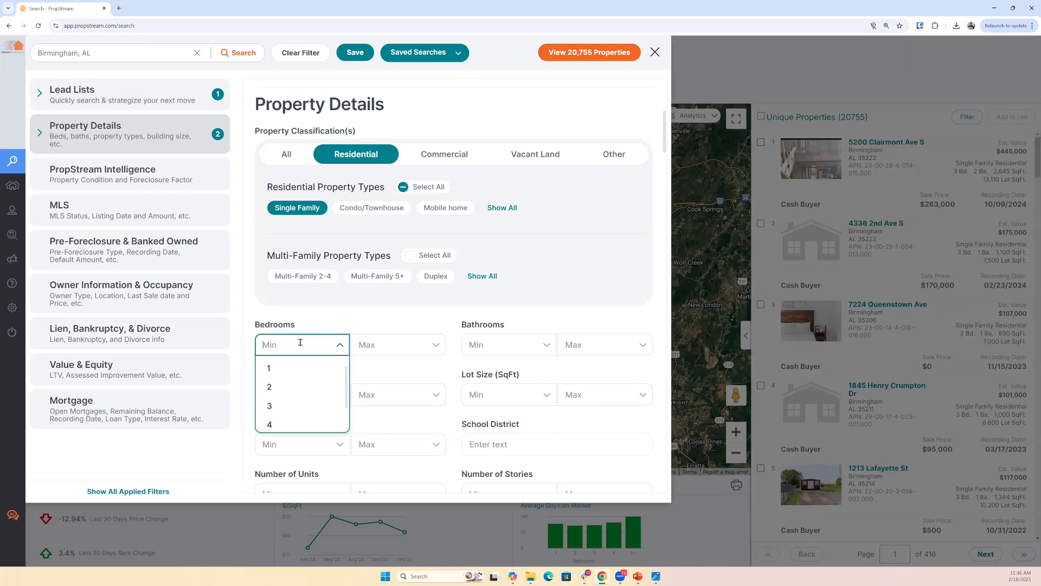
type("2")
key("Tab")
type("4")
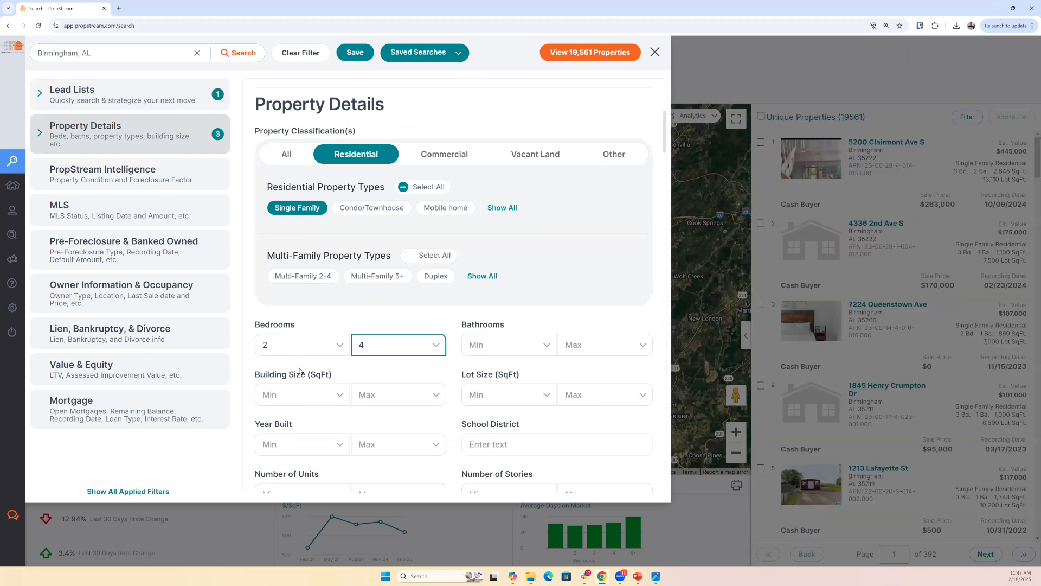
- Set the Year Built range from 1960 to 1990 and return to the property results
scroll(308, 386, "down", 3)
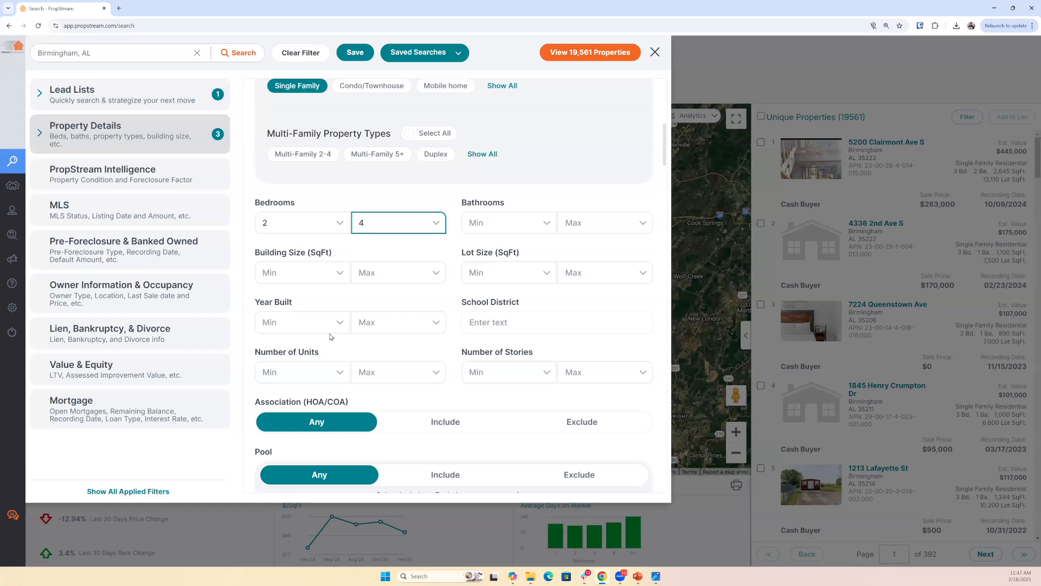
left_click(318, 328)
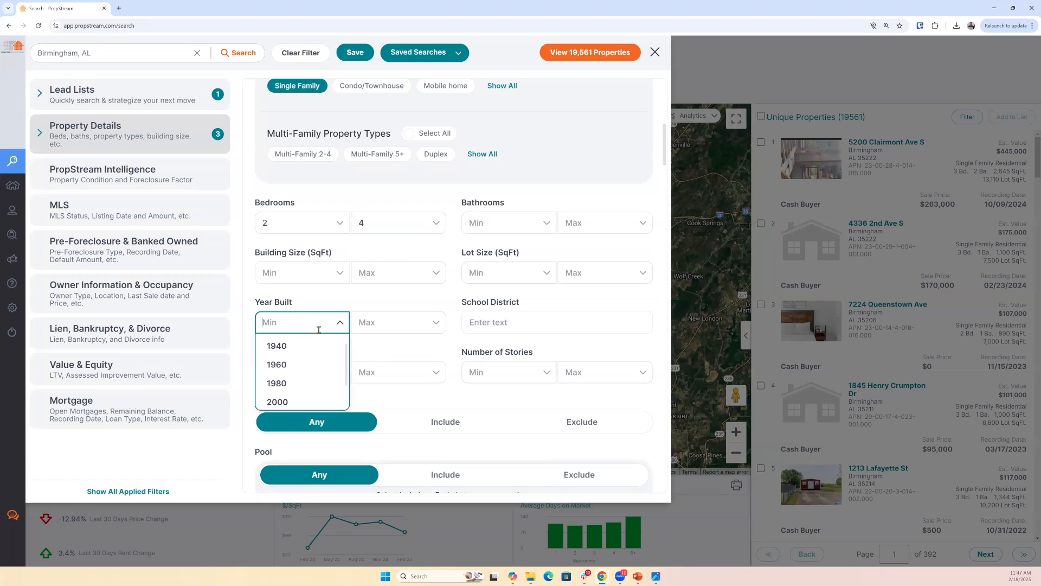
type("1960")
key("Tab")
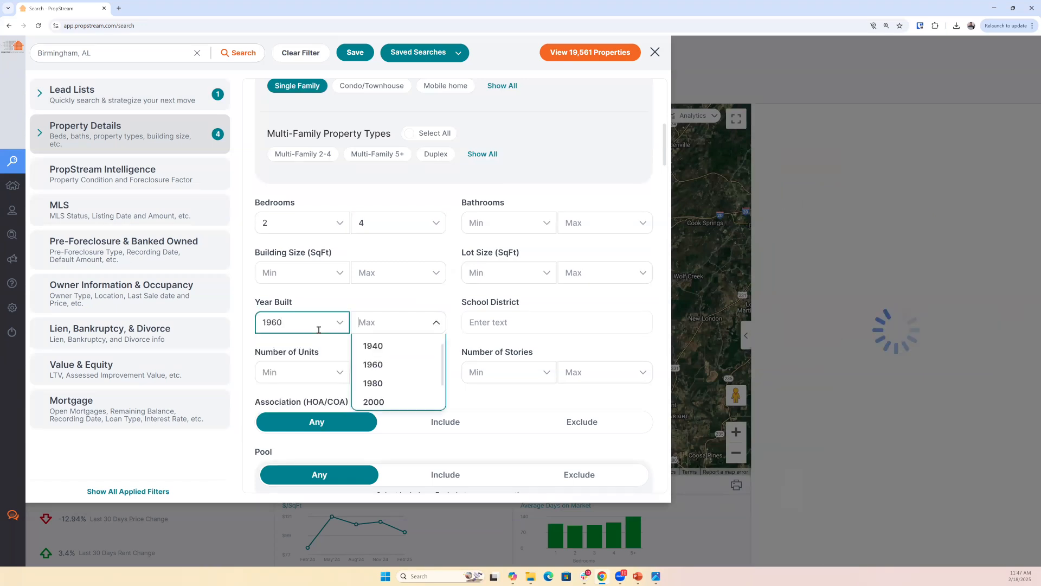
type("1990")
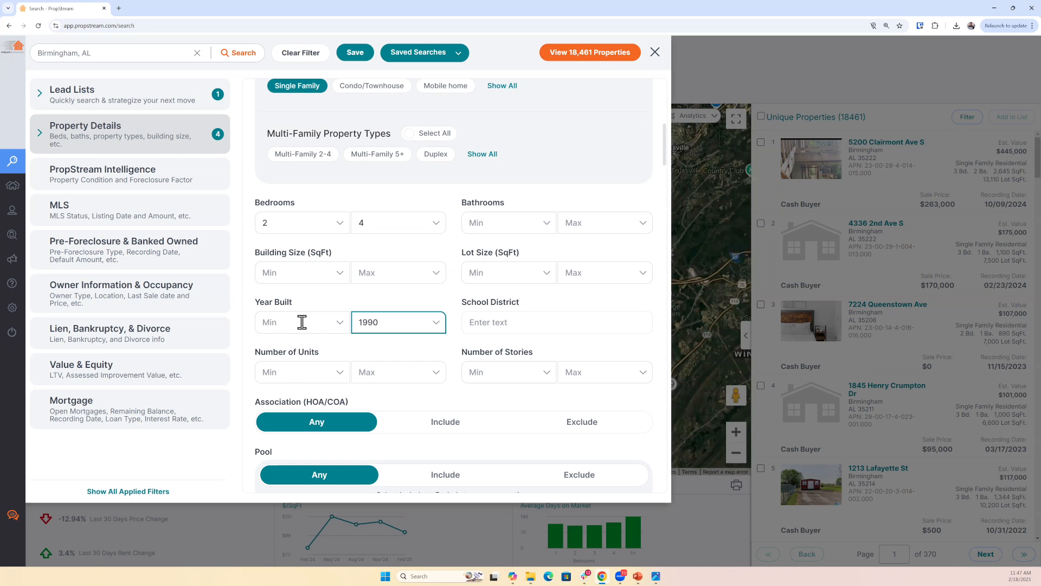
left_click(302, 322)
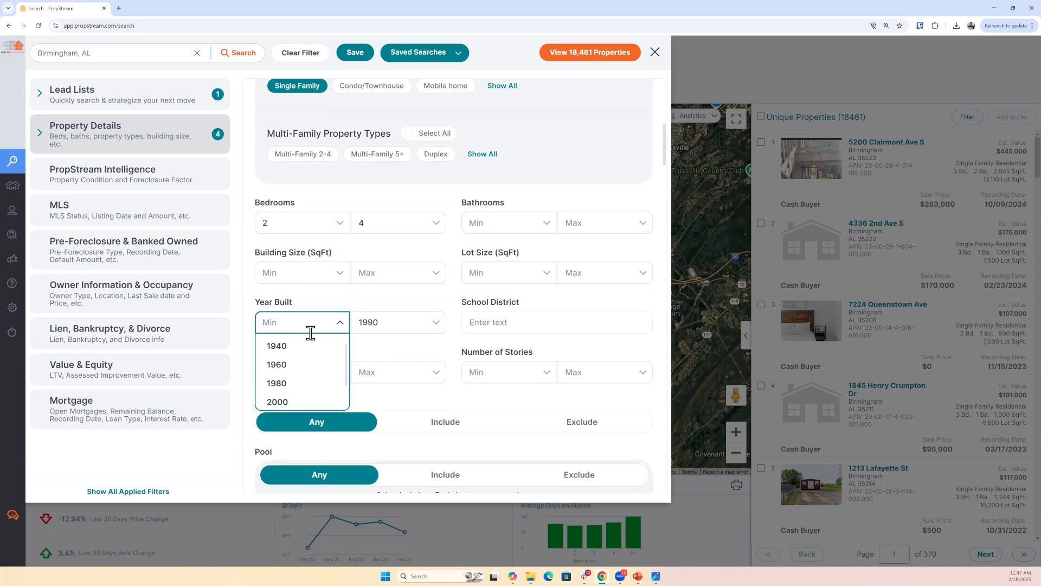
left_click(311, 362)
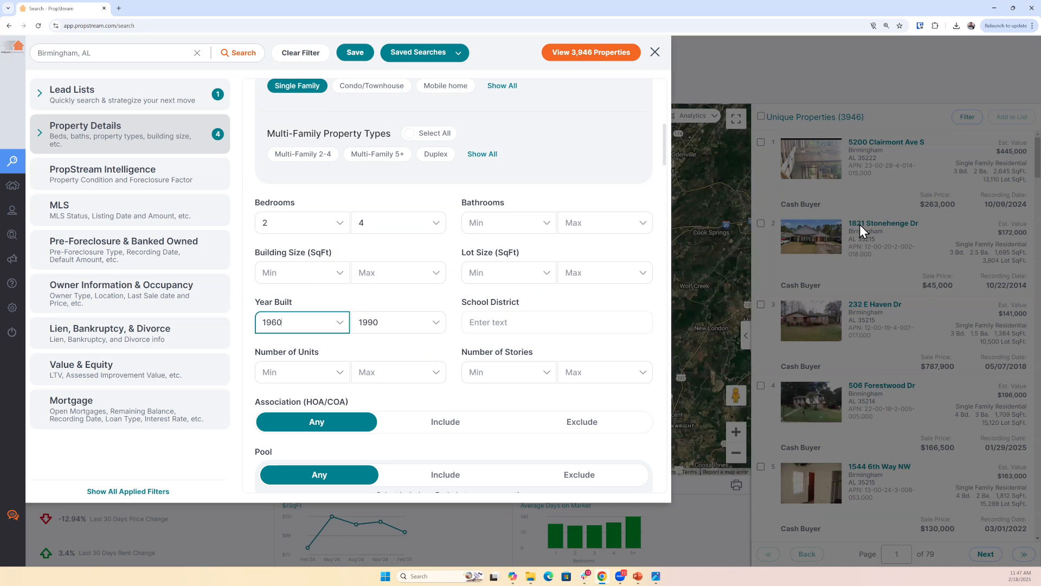
left_click(1019, 290)
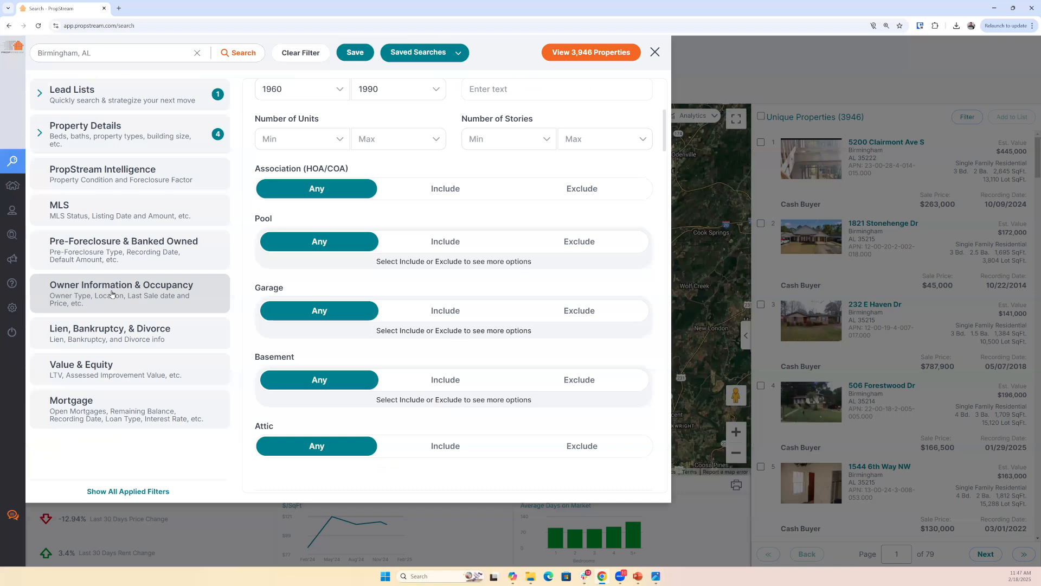
- Reopen the filters and set the Last Sale Date in Owner Information & Occupancy to start from Jan 01, 2023
left_click(112, 294)
scroll(257, 366, "down", 2)
left_click_drag(257, 366, 341, 376)
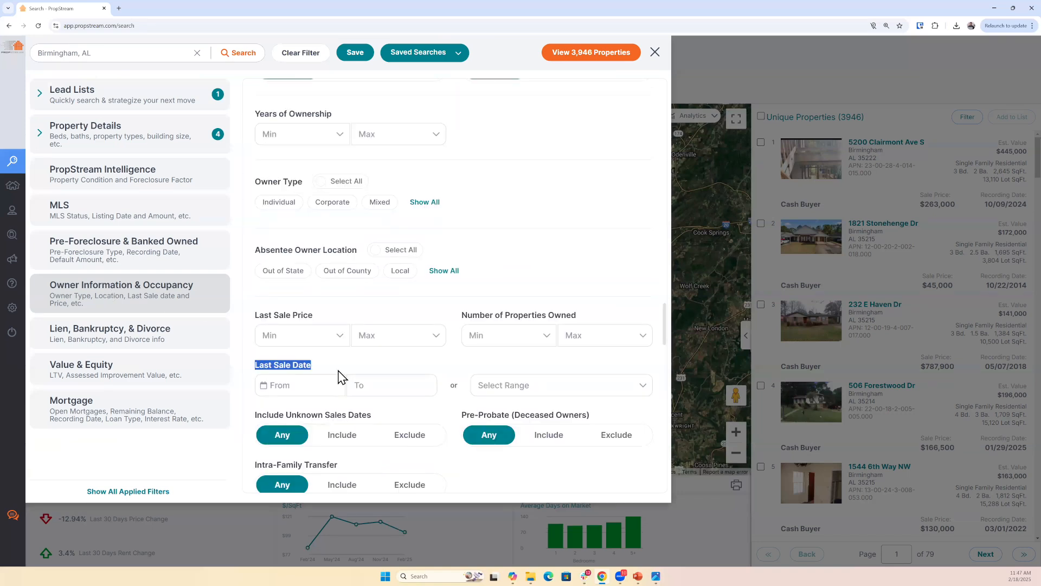
left_click(277, 382)
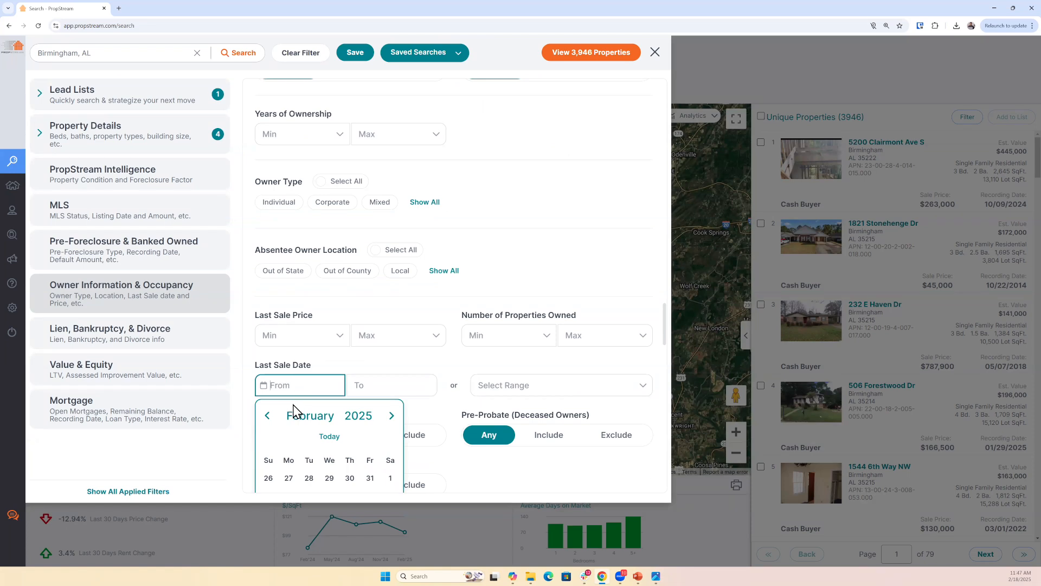
scroll(274, 392, "down", 1)
left_click(267, 375)
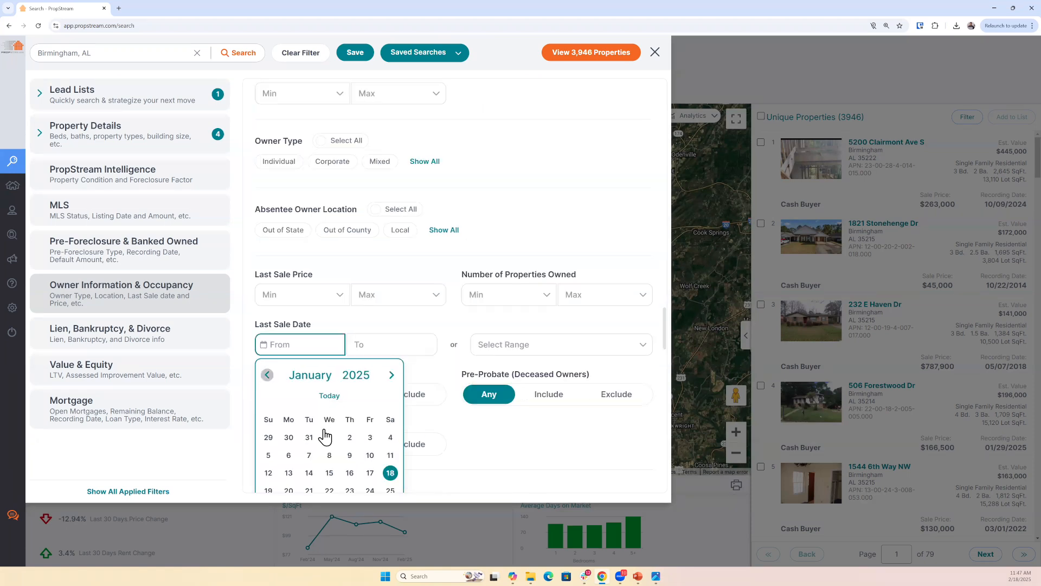
left_click(358, 376)
left_click(355, 428)
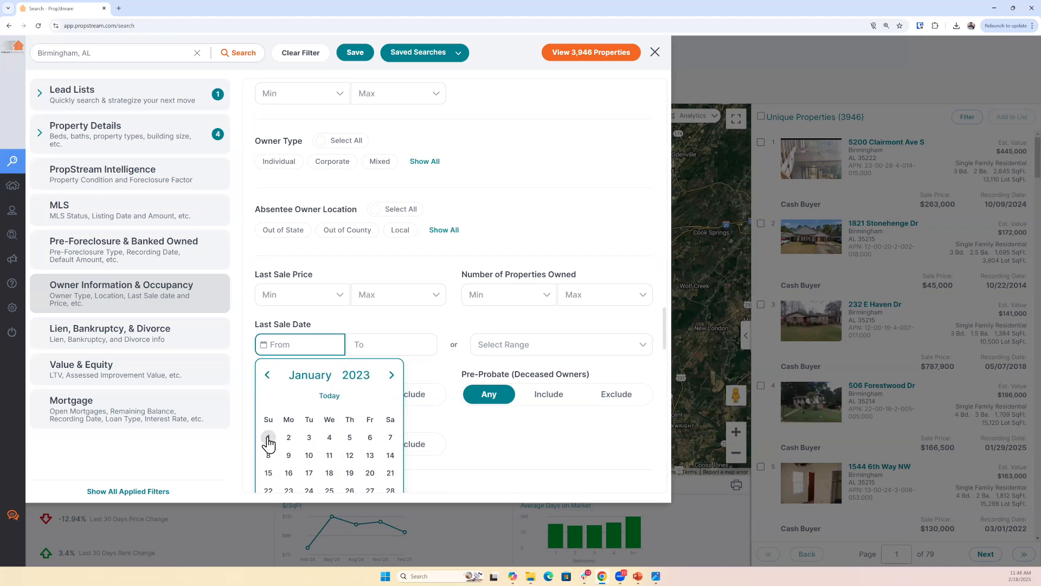
left_click(269, 439)
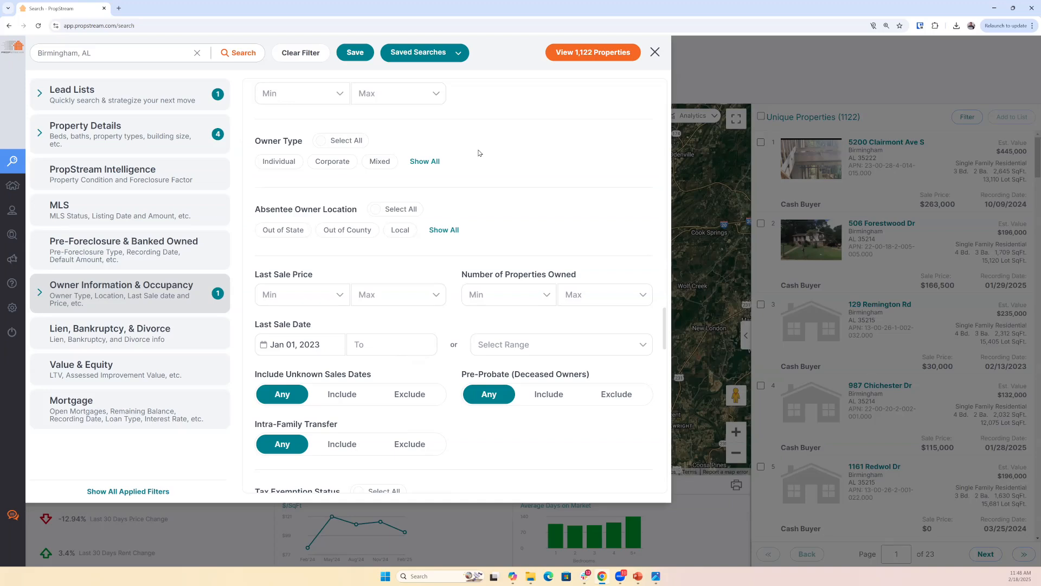
- Set the maximum Number of Properties Owned for the cash buyer search to 20
scroll(525, 163, "up", 9)
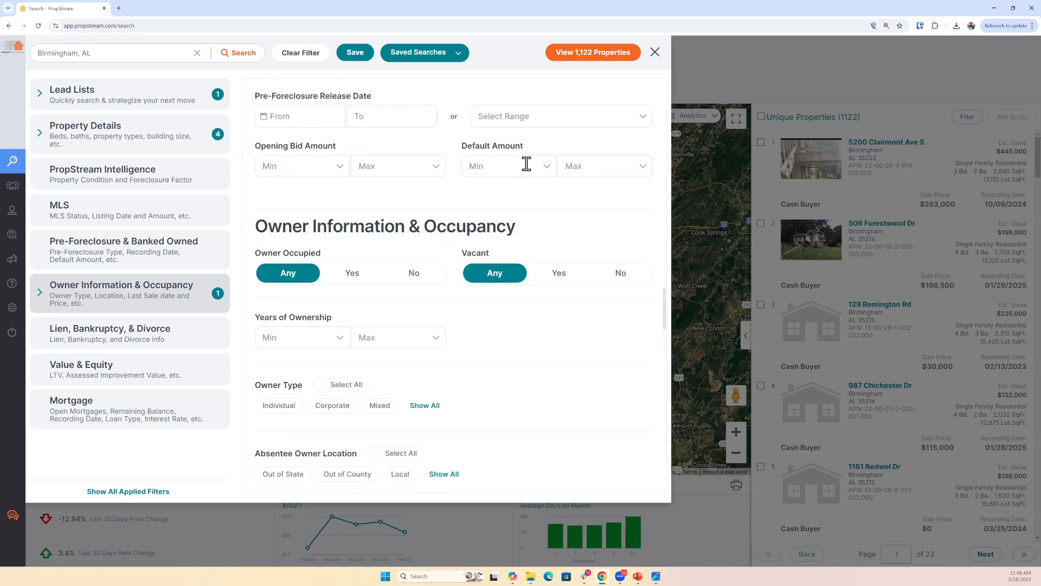
scroll(527, 168, "up", 10)
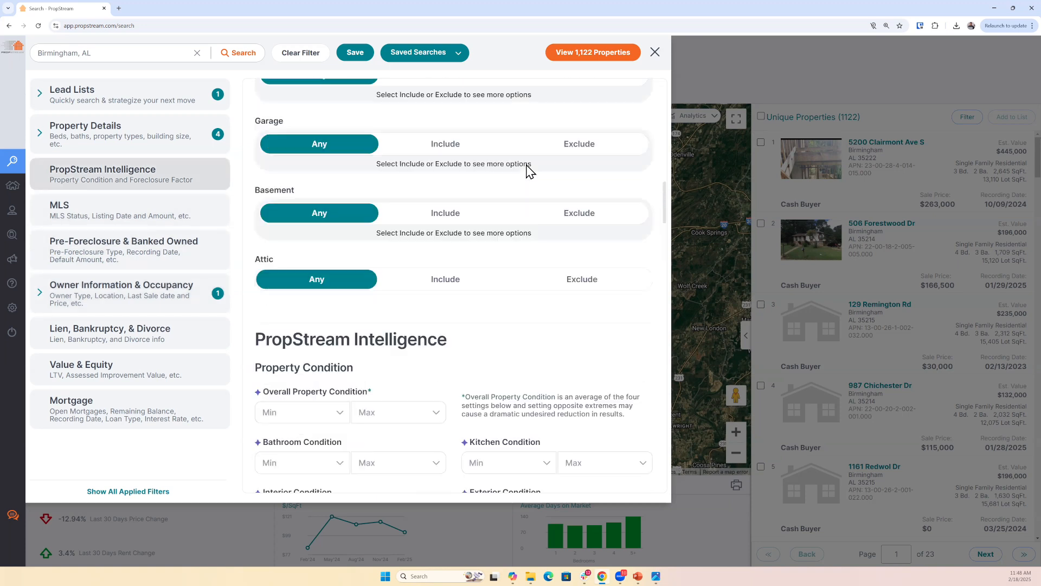
scroll(525, 167, "up", 5)
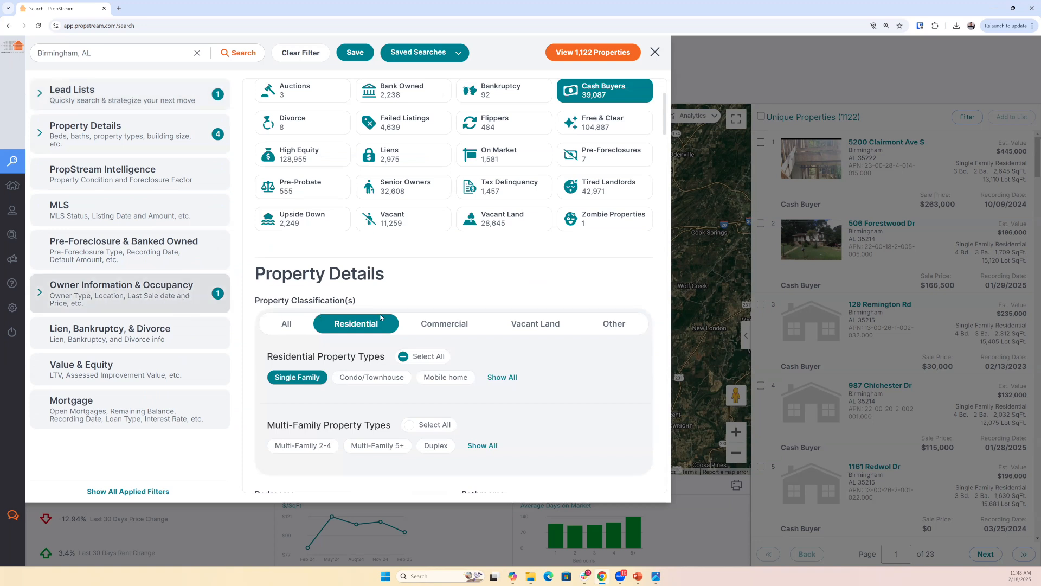
left_click_drag(665, 130, 664, 328)
left_click_drag(462, 291, 613, 300)
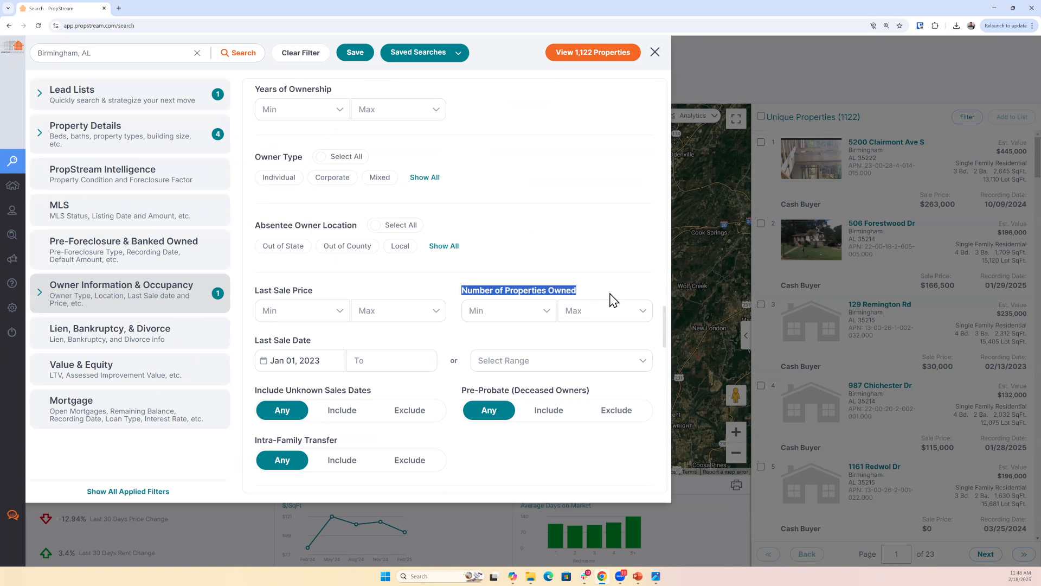
left_click(502, 310)
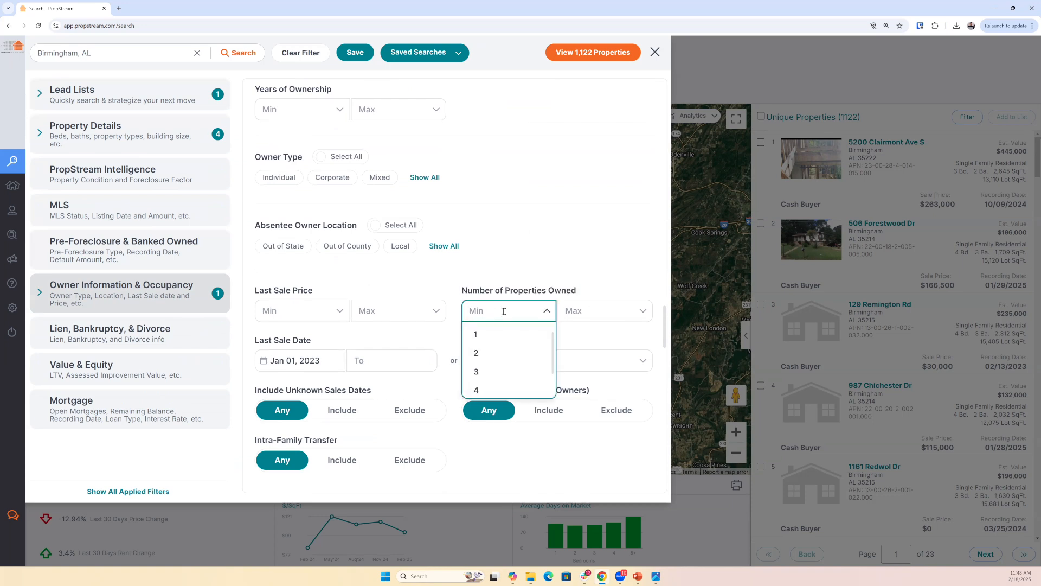
type("5")
key("Tab")
type("20")
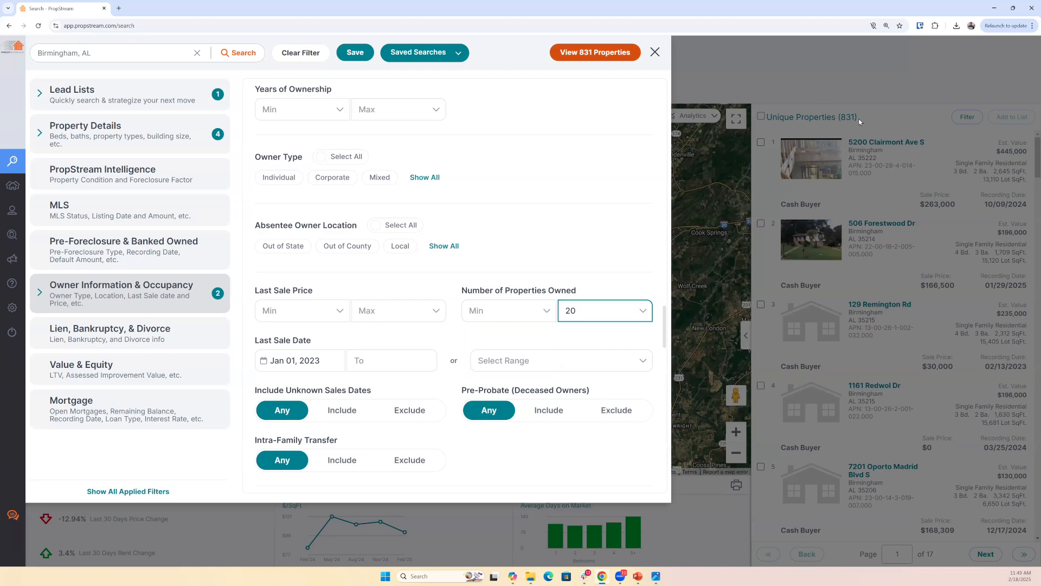
- Review the second result's ownership, cash sale and linked properties details, close the record and reopen the search filters
left_click(860, 121)
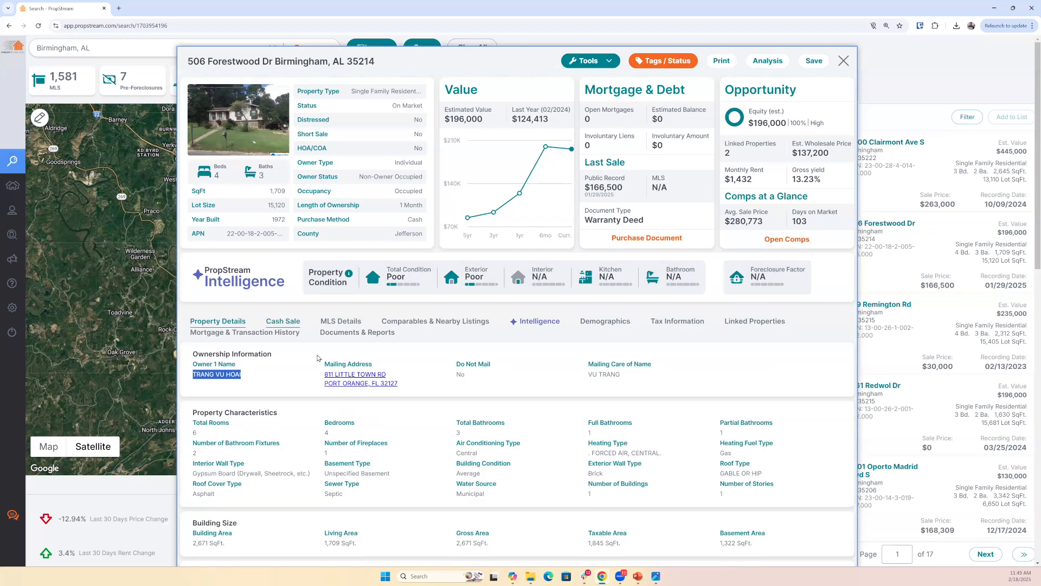
scroll(317, 358, "down", 5)
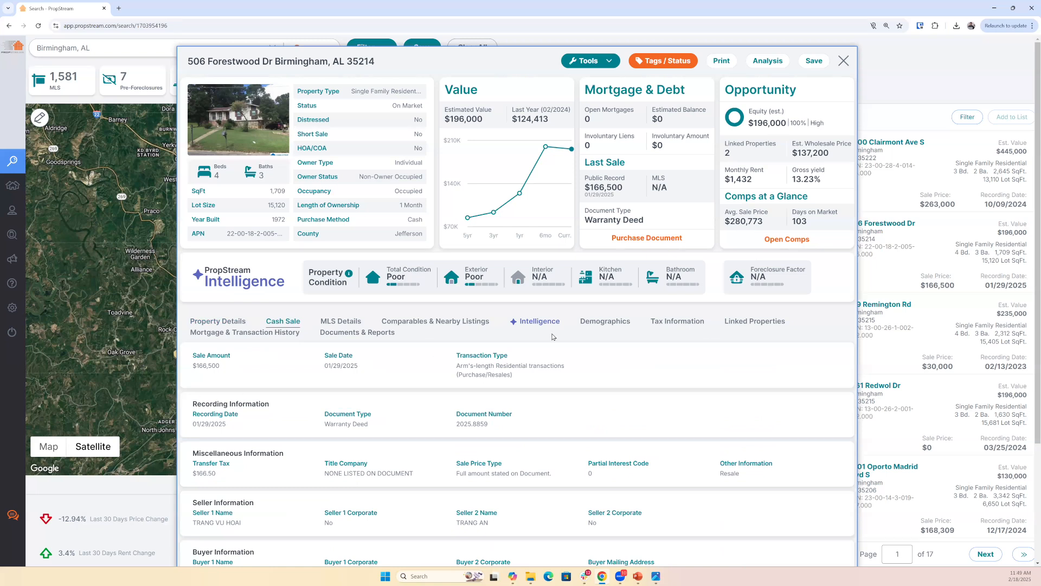
left_click(762, 324)
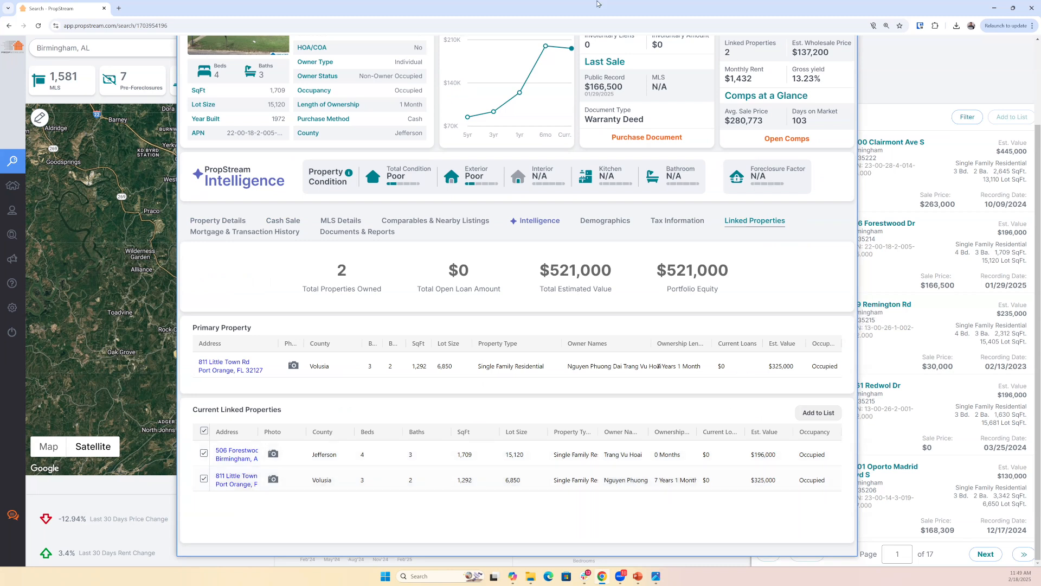
key("Escape")
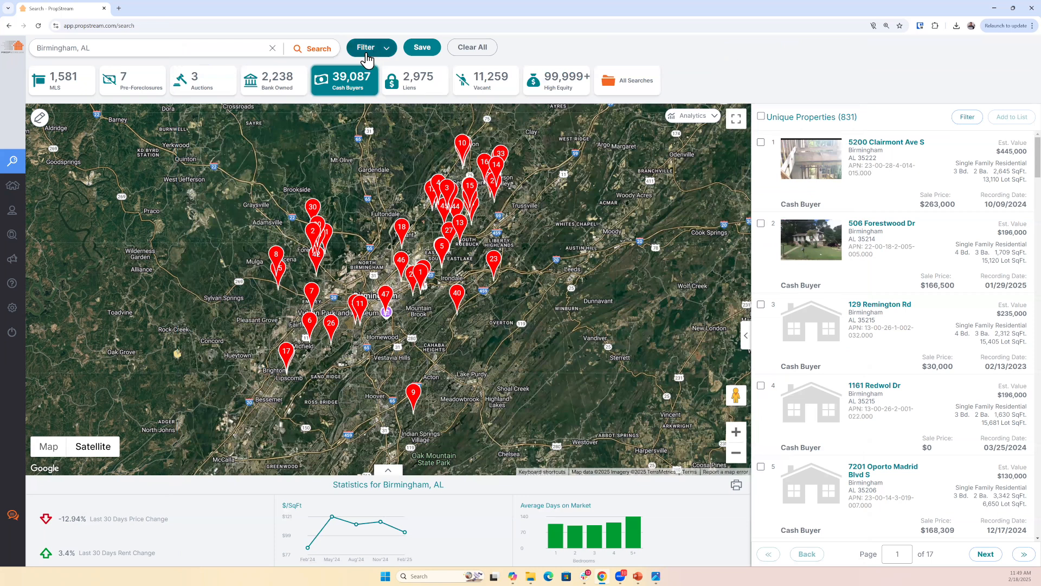
left_click(366, 54)
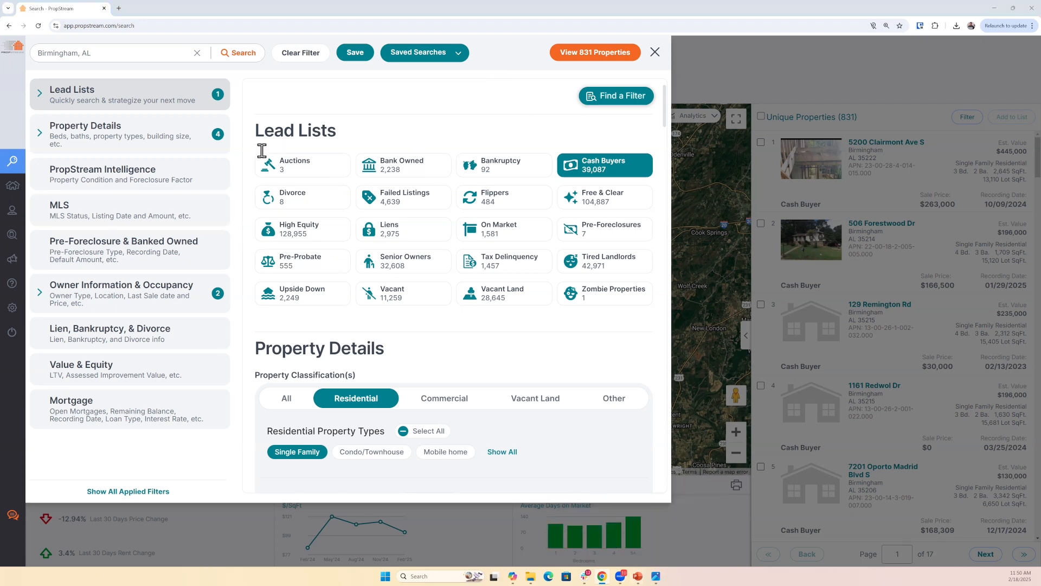
- Open the propstream.com website in a new browser tab and go to its Lead List Definitions page
key("alt+Tab")
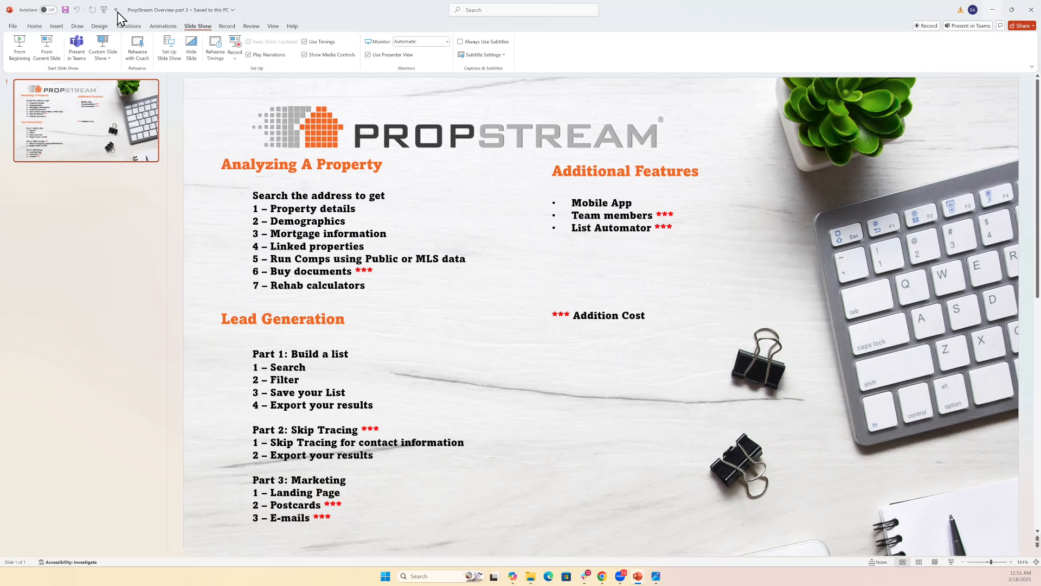
key("alt+Tab")
key("ctrl+t")
type("pro")
key("Return")
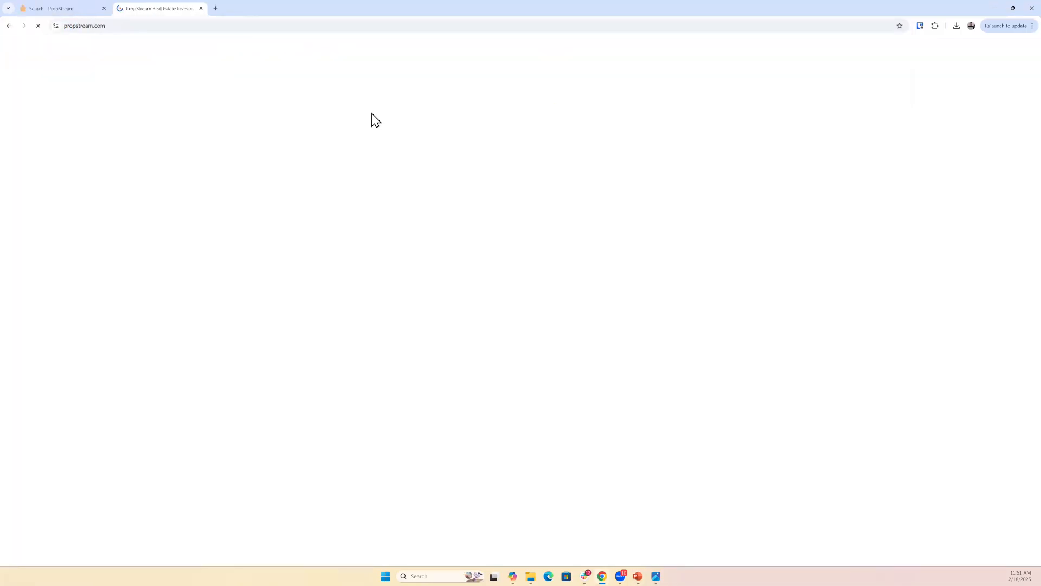
mouse_move(723, 95)
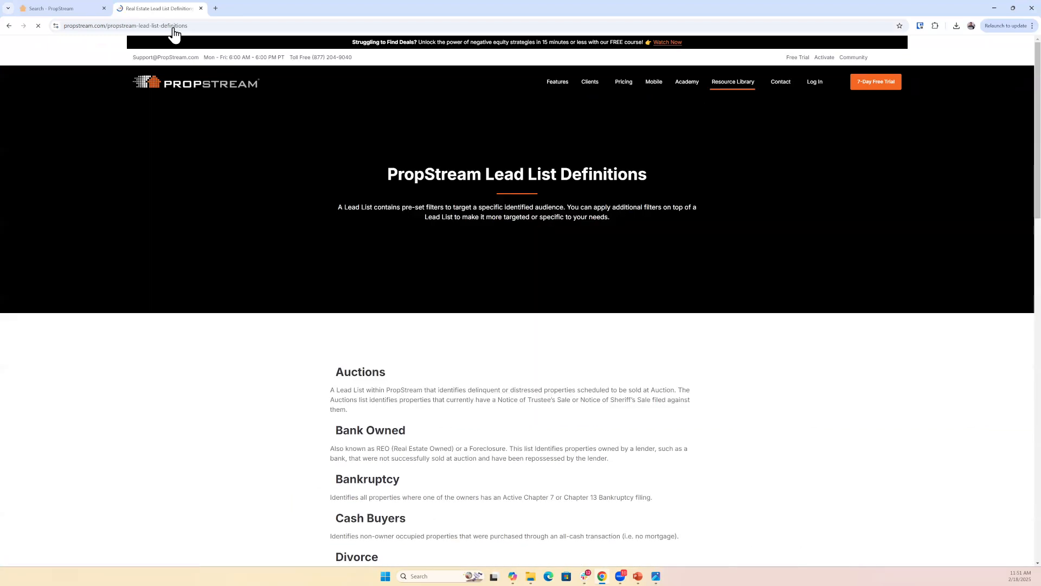
left_click(173, 25)
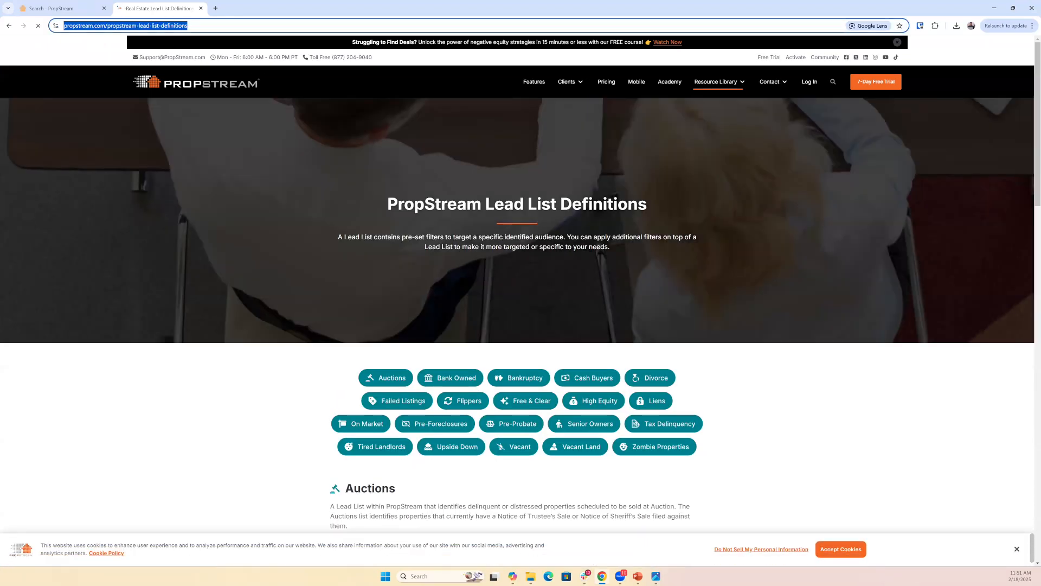
- Find the Tired Landlords definition on the page and highlight its description
key("alt+Tab")
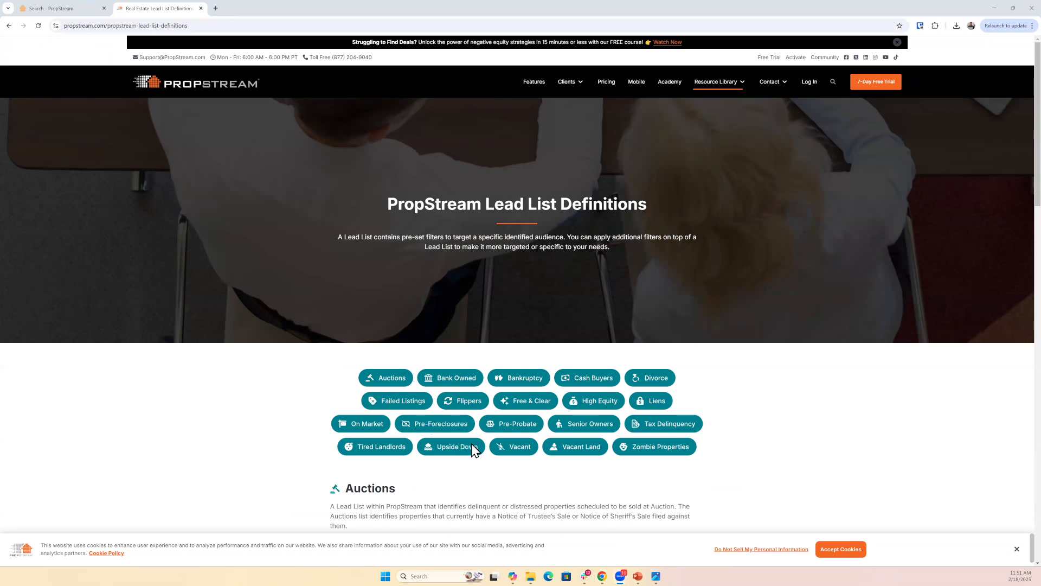
scroll(451, 401, "down", 10)
scroll(448, 395, "down", 5)
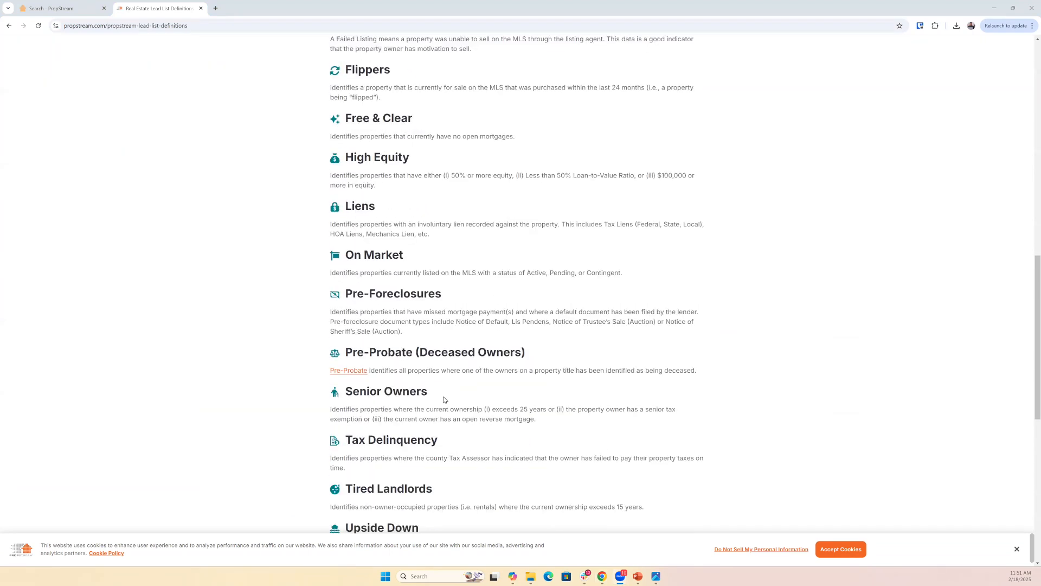
left_click_drag(330, 385, 653, 388)
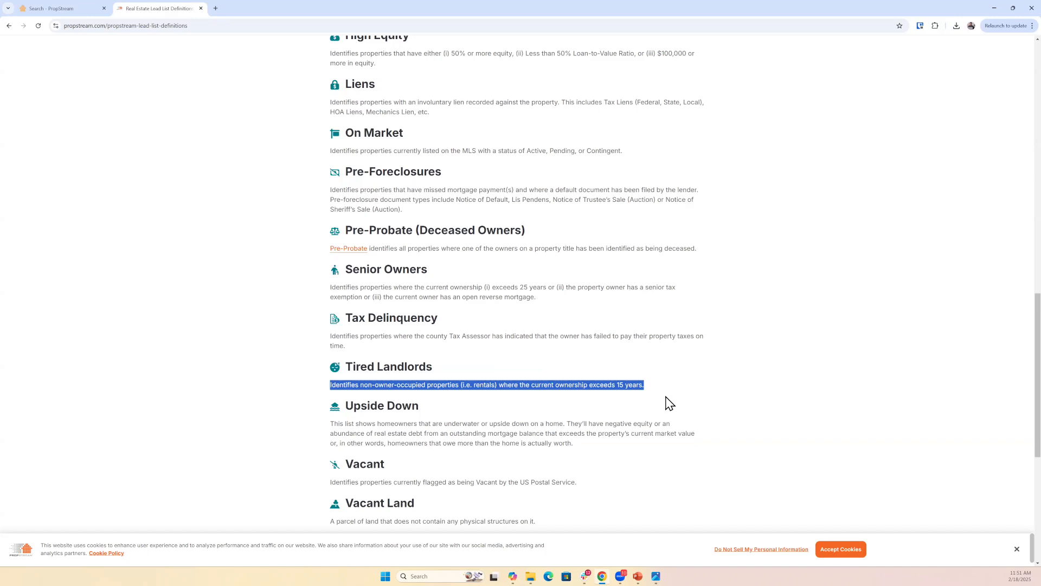
- Return to the property search, clear its filters, and set Owner Occupied to No with a minimum of 15 Years of Ownership
left_click(76, 9)
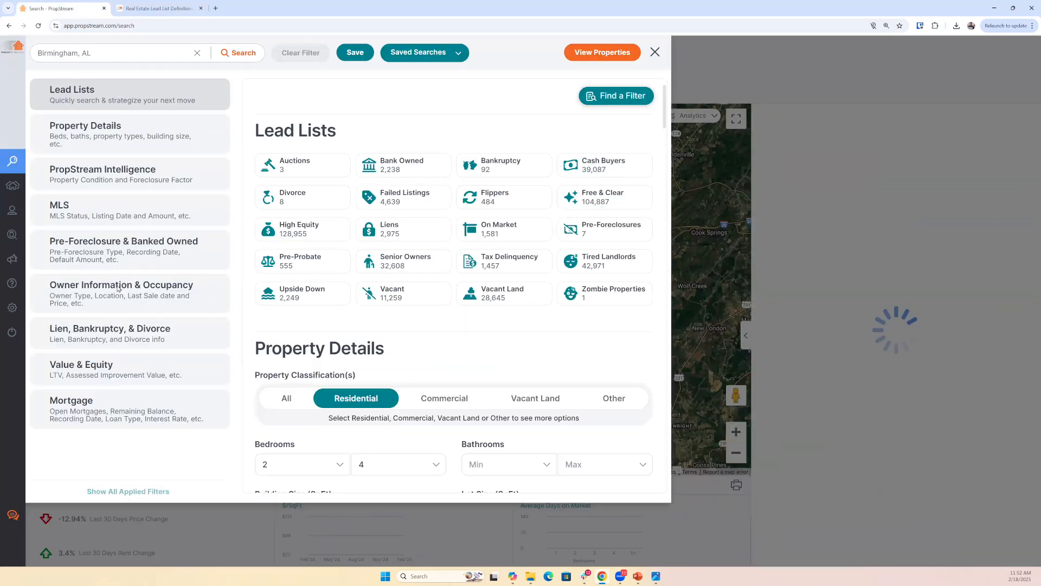
left_click(134, 294)
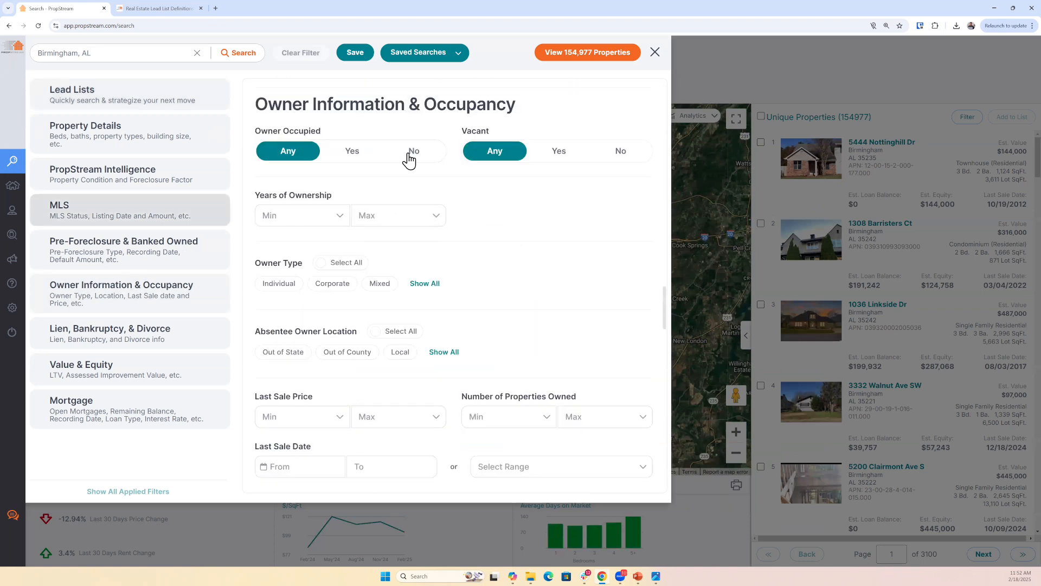
left_click(409, 160)
left_click(294, 215)
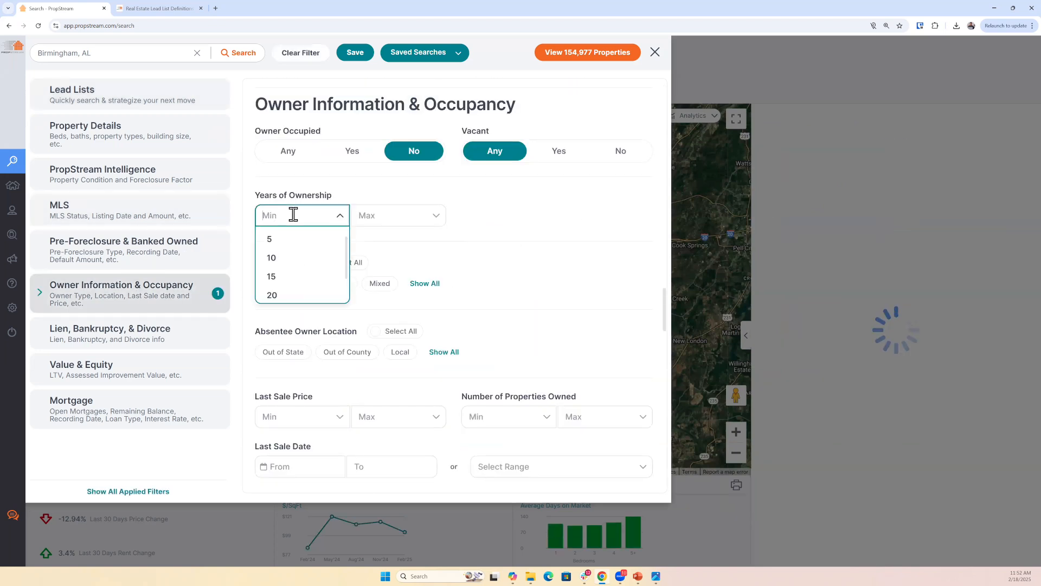
type("15")
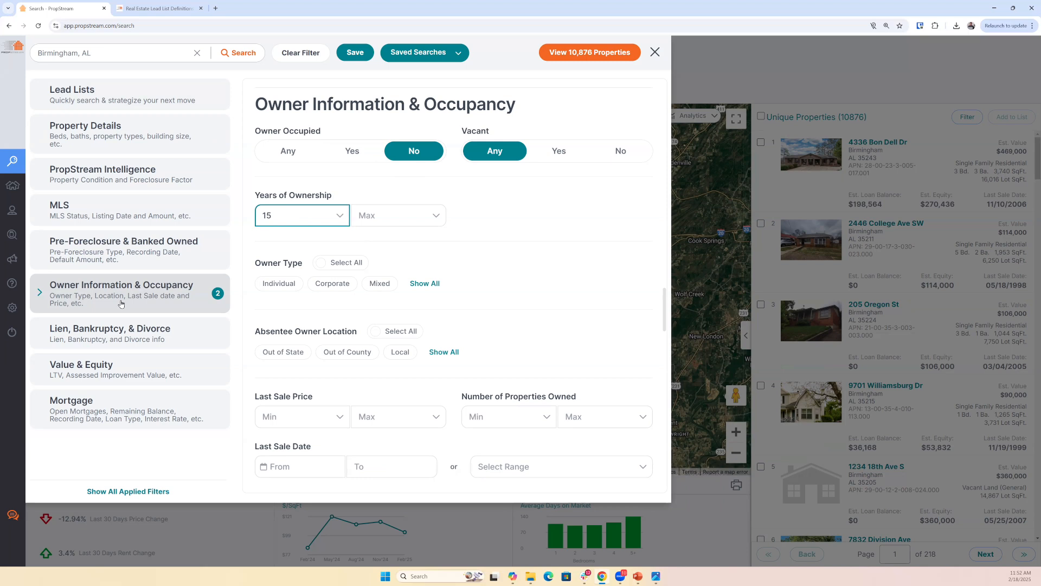
- Clear the manual ownership filters and select the Tired Landlords lead list
left_click(53, 298)
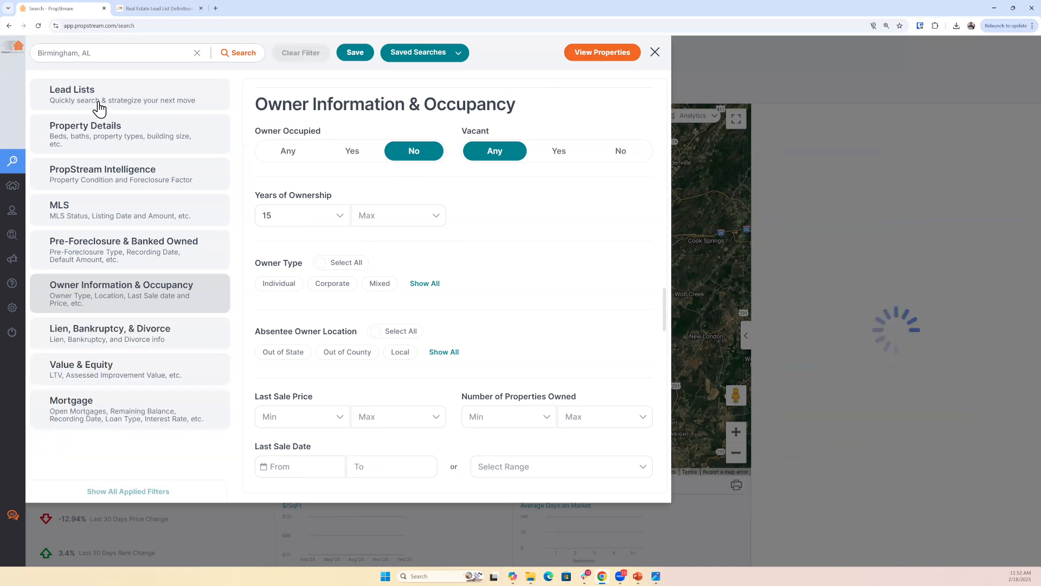
left_click(98, 105)
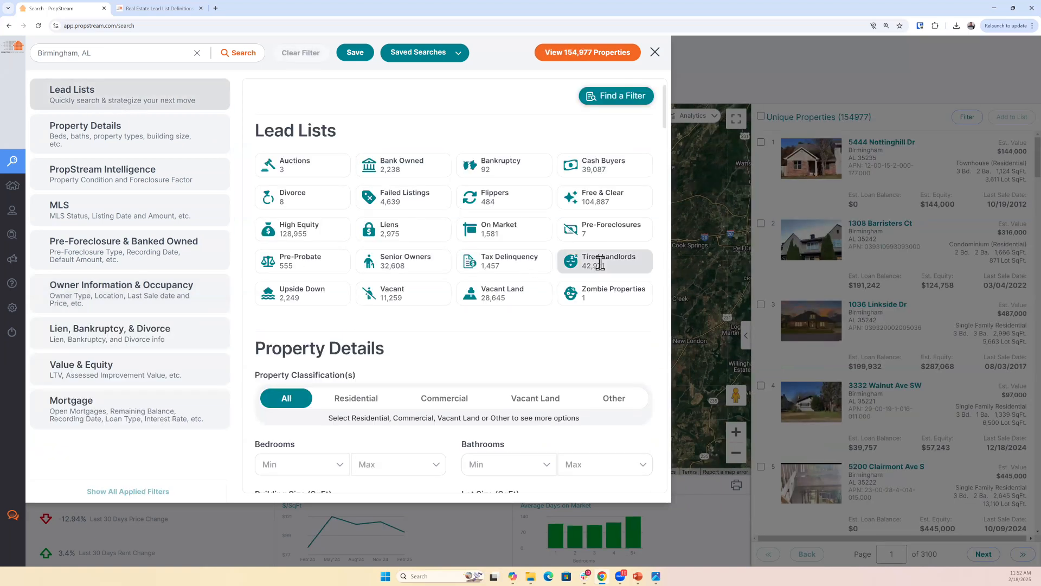
left_click(601, 270)
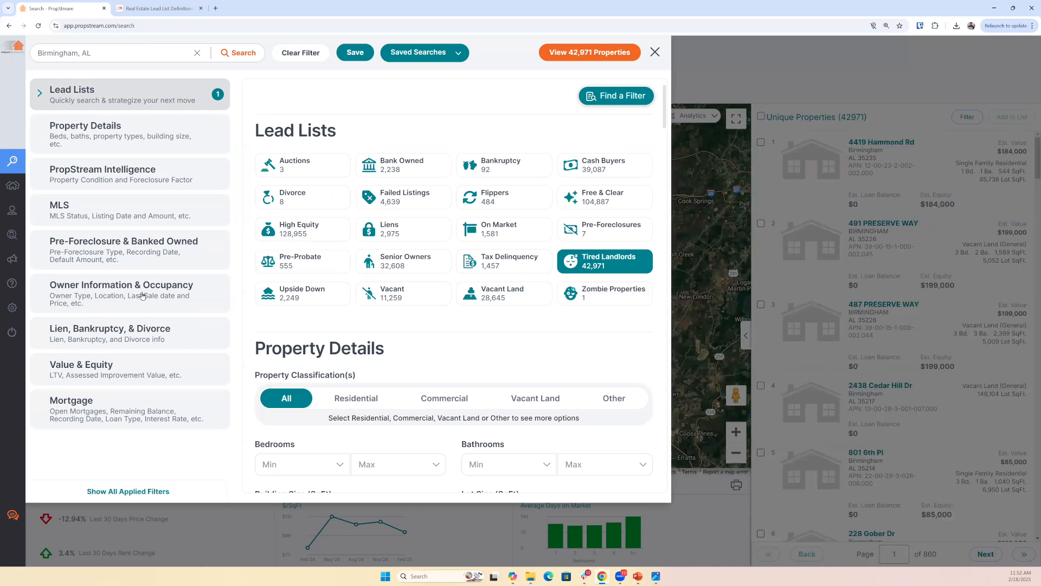
- Locate the Include Unknown Sales Dates option under Owner Information & Occupancy and highlight its label
scroll(337, 344, "down", 20)
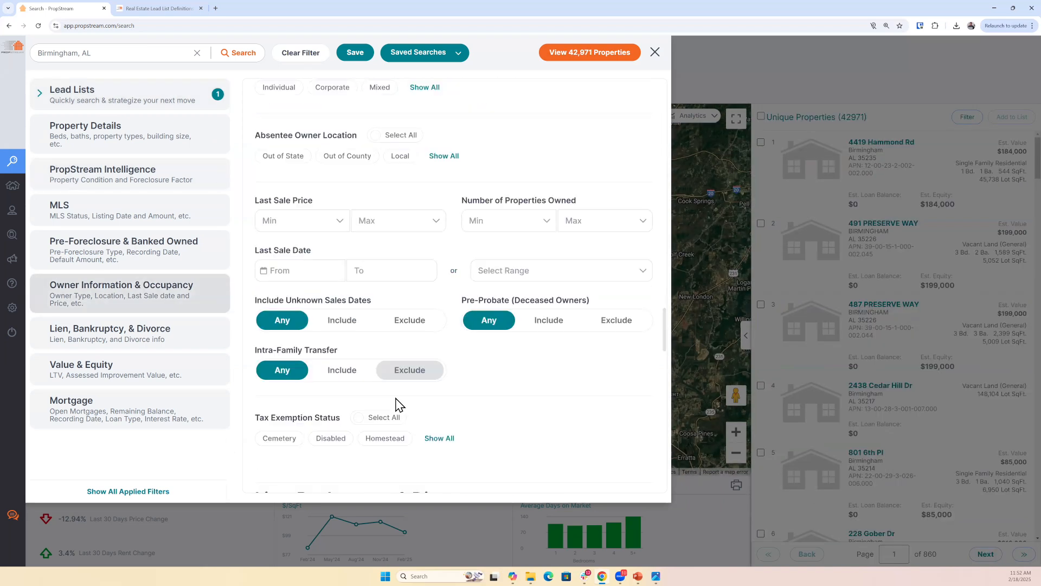
scroll(412, 277, "up", 2)
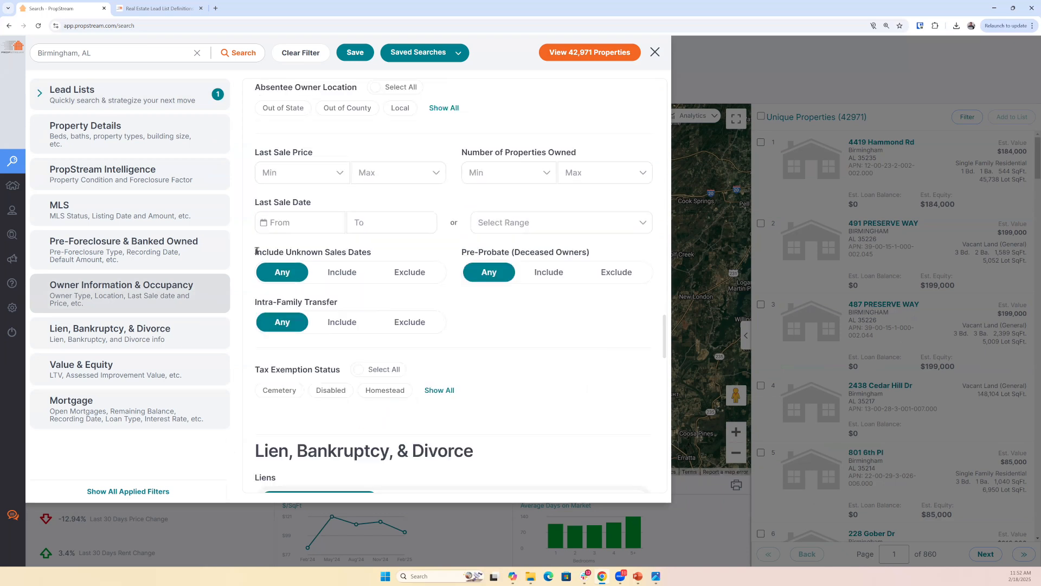
triple_click(352, 253)
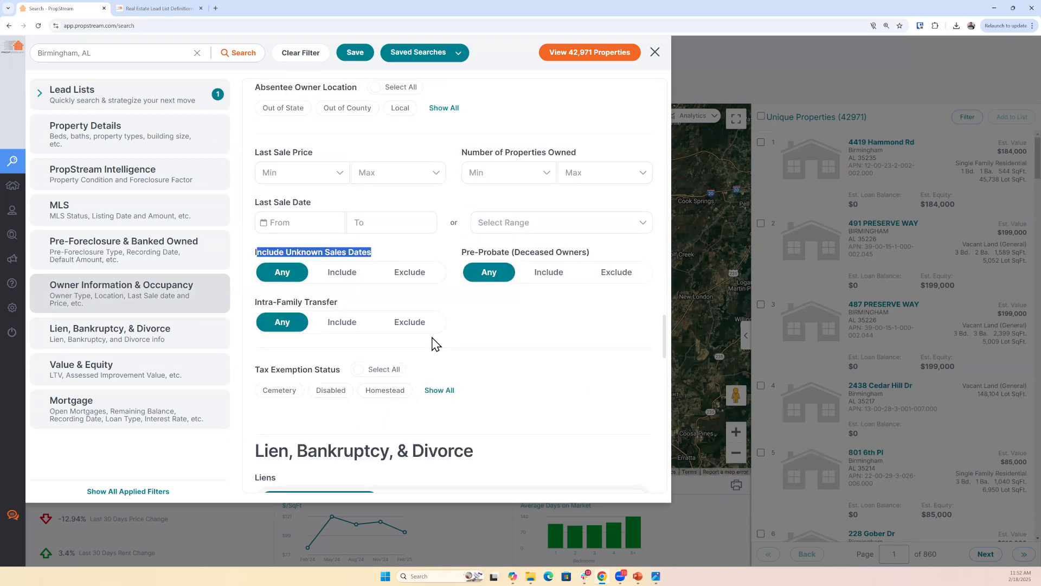